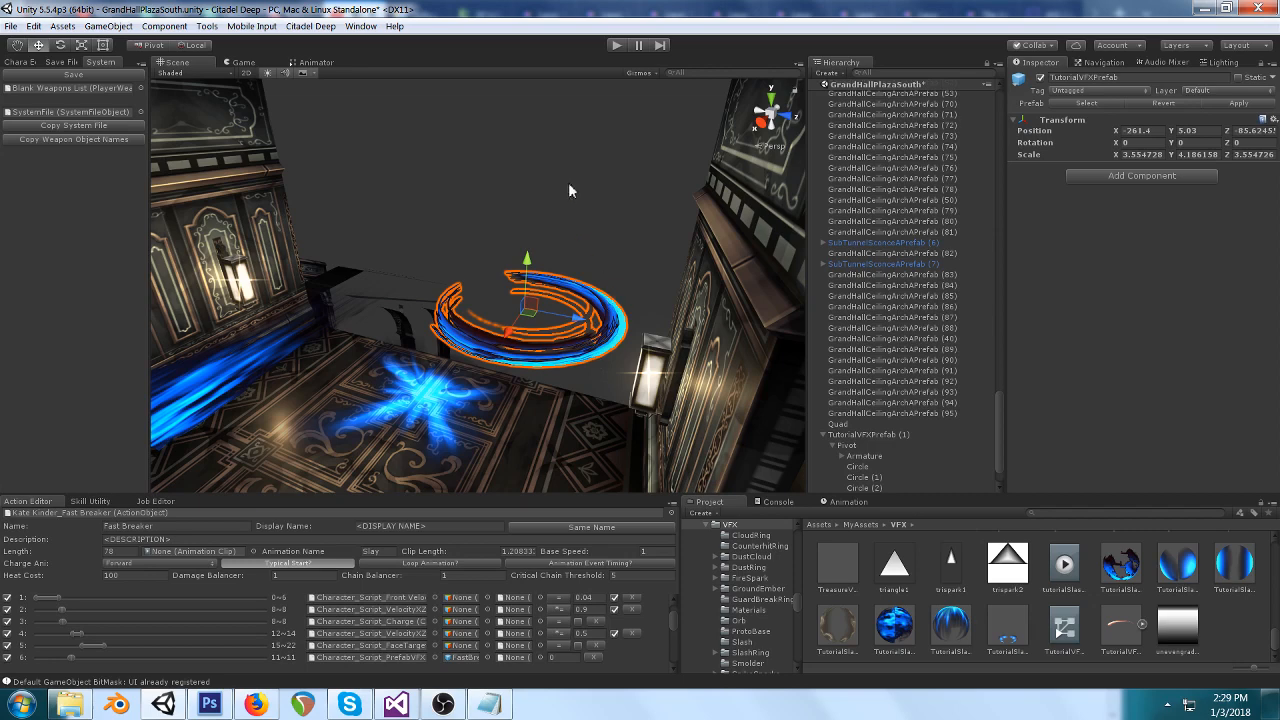
Examine the blue slash ring effect and its surroundings in the scene from several angles.
scroll(568, 190, "up", 2)
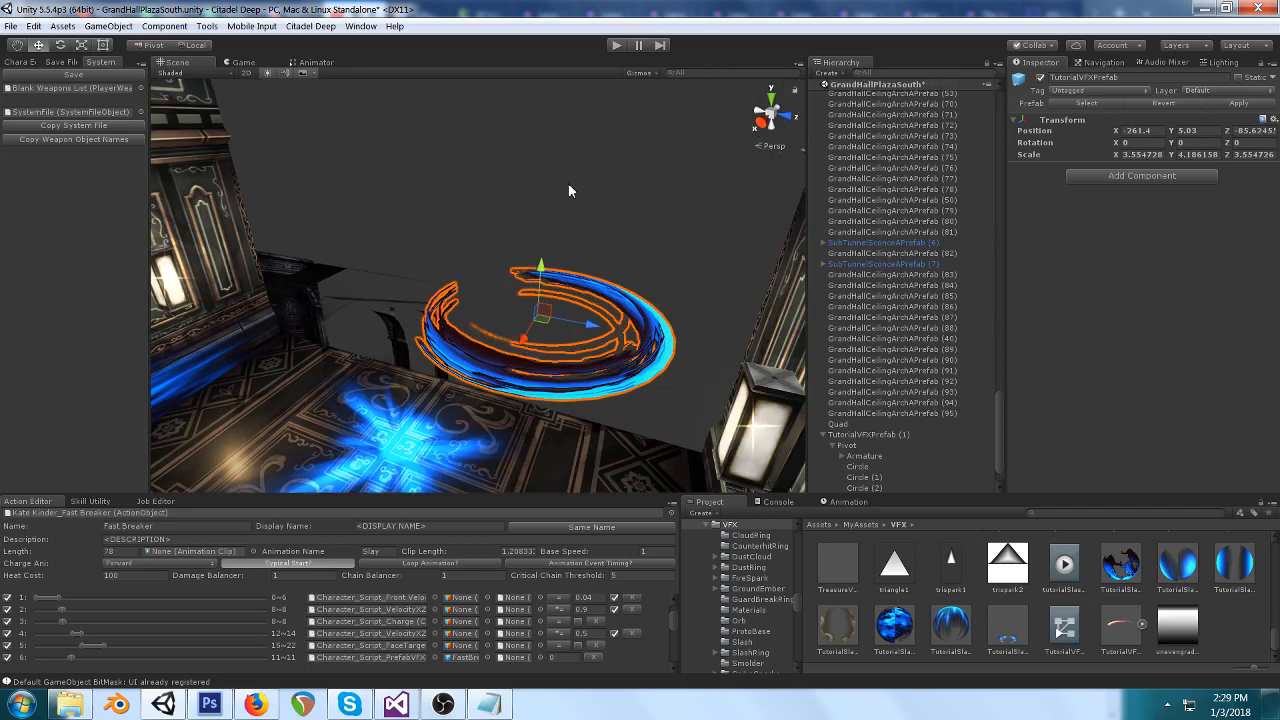
left_click(568, 184)
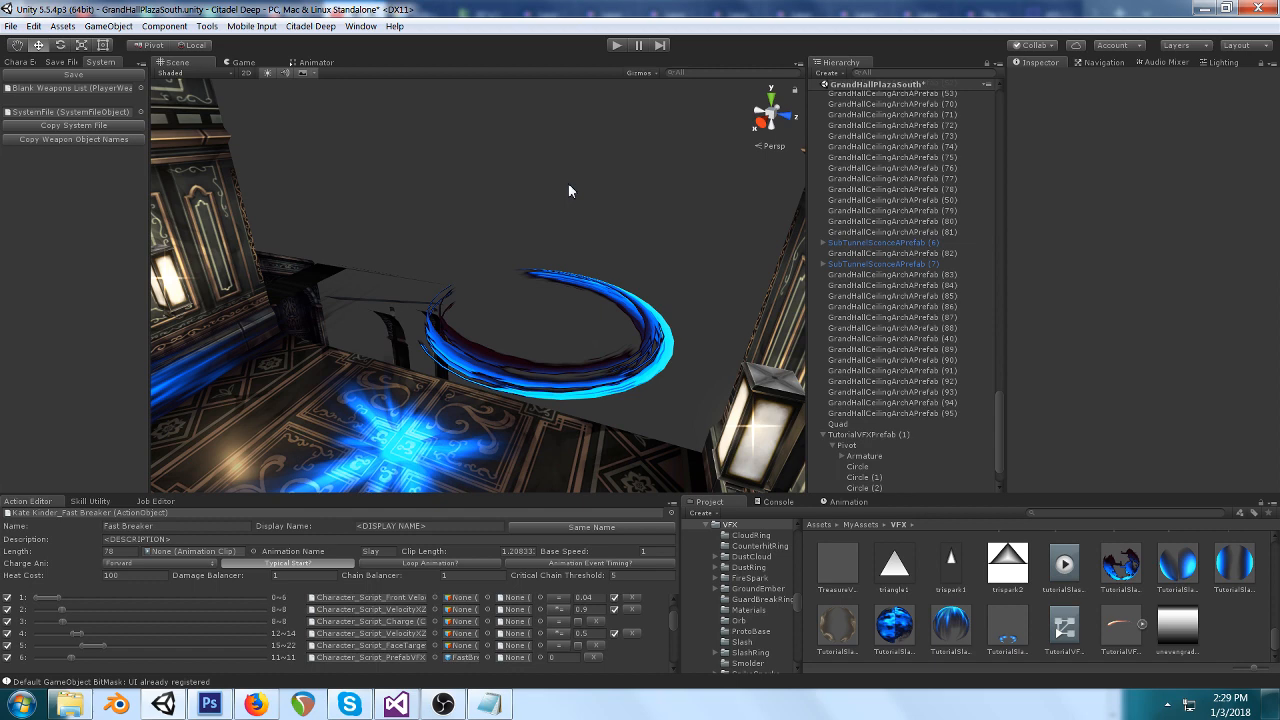
left_click_drag(568, 186, 658, 165, "alt")
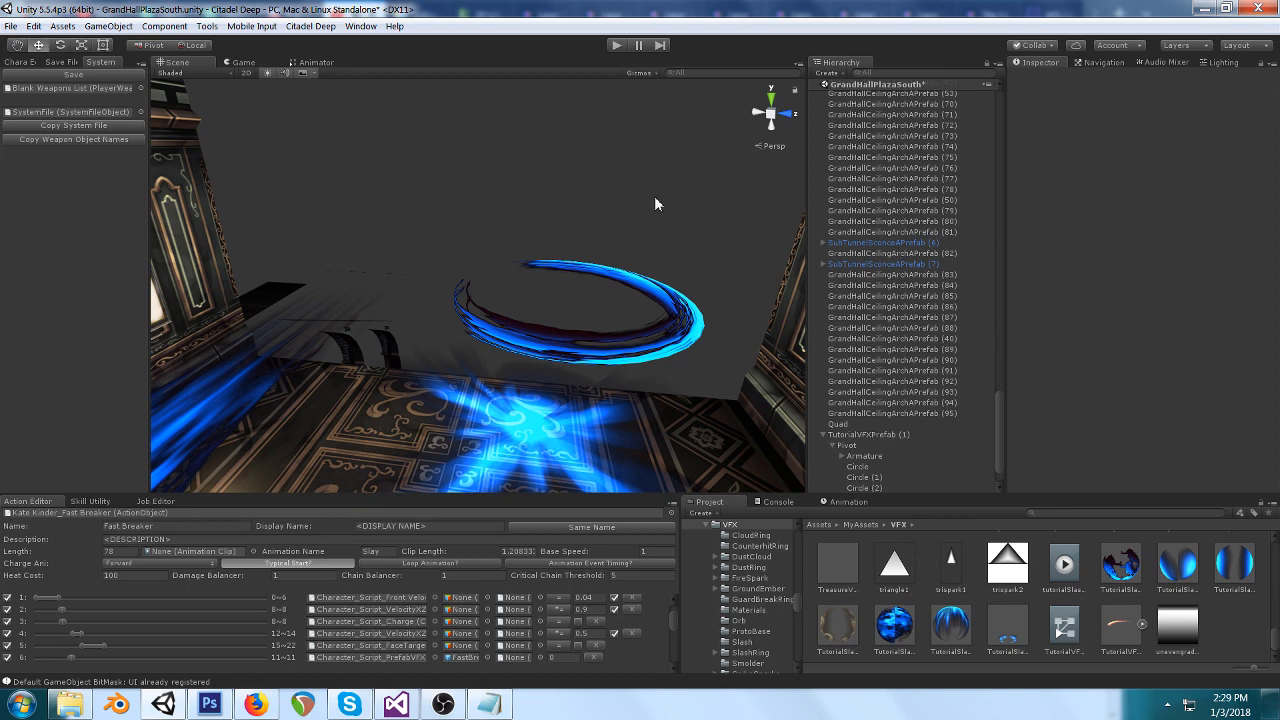
scroll(655, 197, "down", 5)
right_click_drag(655, 197, 589, 272)
mouse_move(589, 272)
middle_mouse_down()
mouse_move(589, 236)
mouse_move(593, 275)
middle_mouse_up()
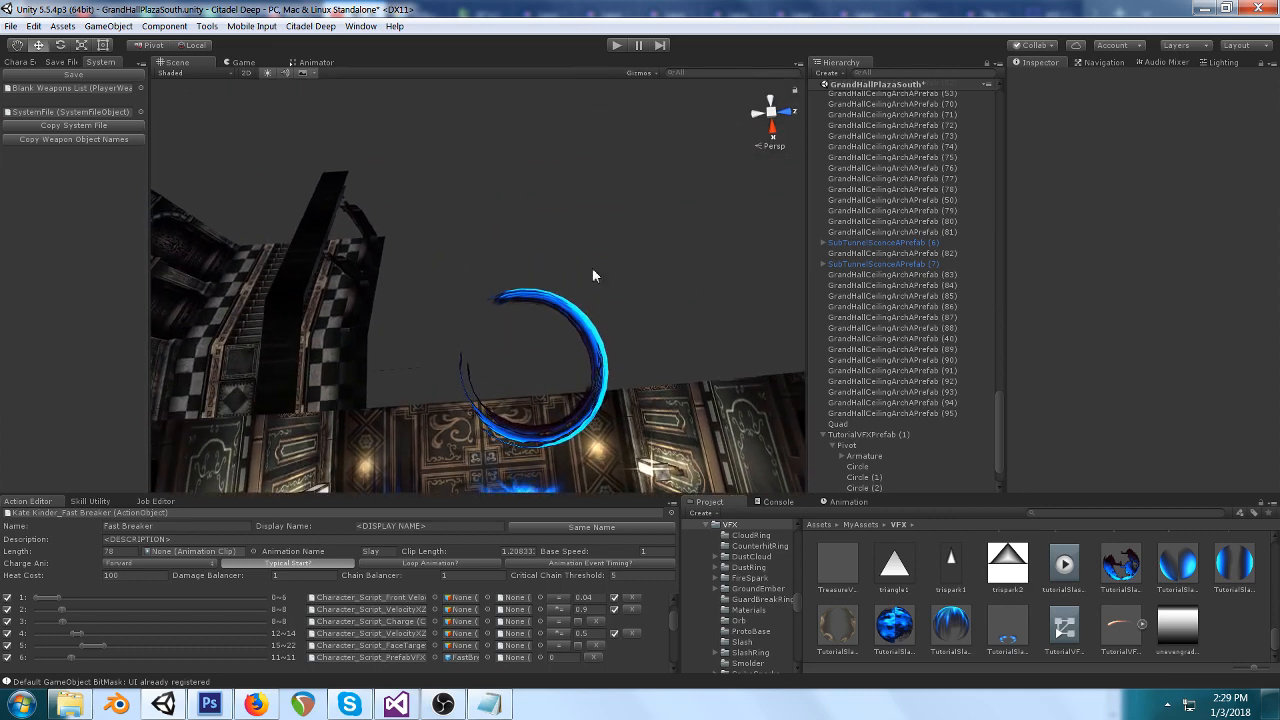
right_click_drag(592, 267, 520, 271)
middle_click_drag(520, 271, 524, 128)
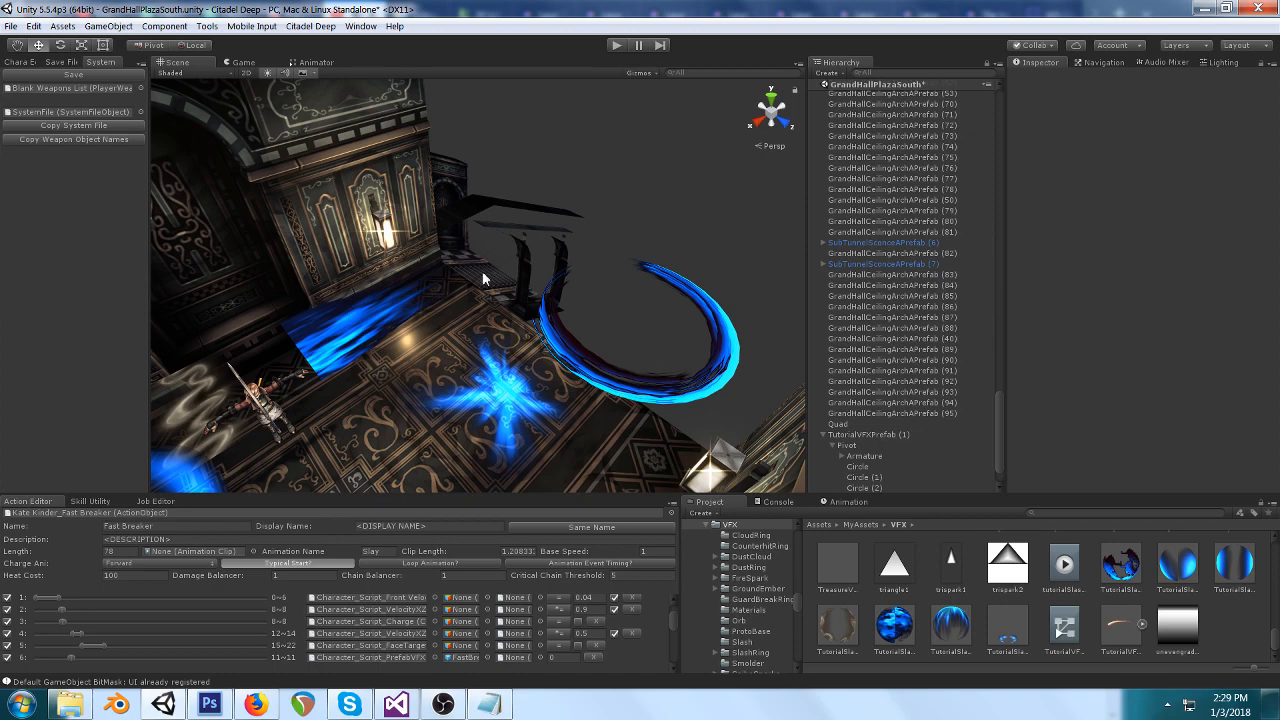
scroll(484, 275, "down", 2)
right_click_drag(485, 275, 603, 271)
middle_click_drag(603, 271, 621, 300)
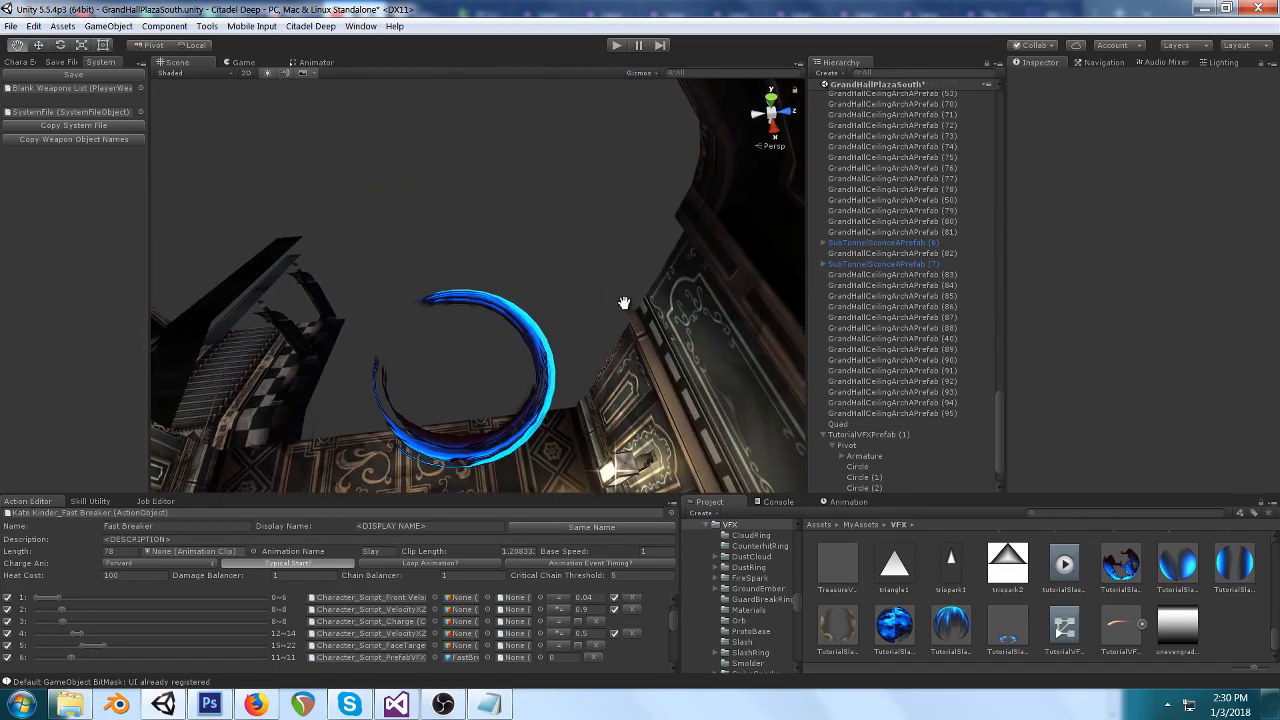
Move the glowing round Quad to the middle of the hall floor, at about X -250.97 and Z -85.55.
scroll(613, 274, "down", 2)
right_click_drag(613, 272, 304, 446)
left_click(304, 446)
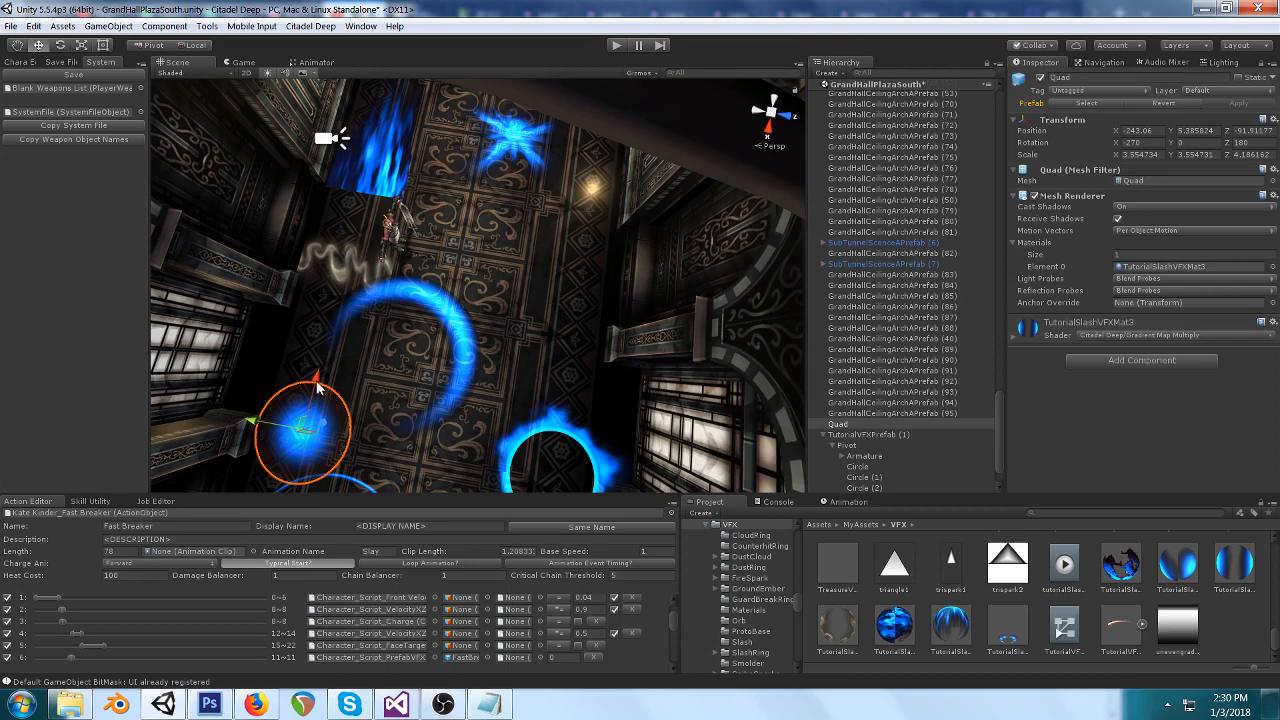
left_click_drag(316, 387, 372, 152)
middle_click_drag(466, 160, 477, 207)
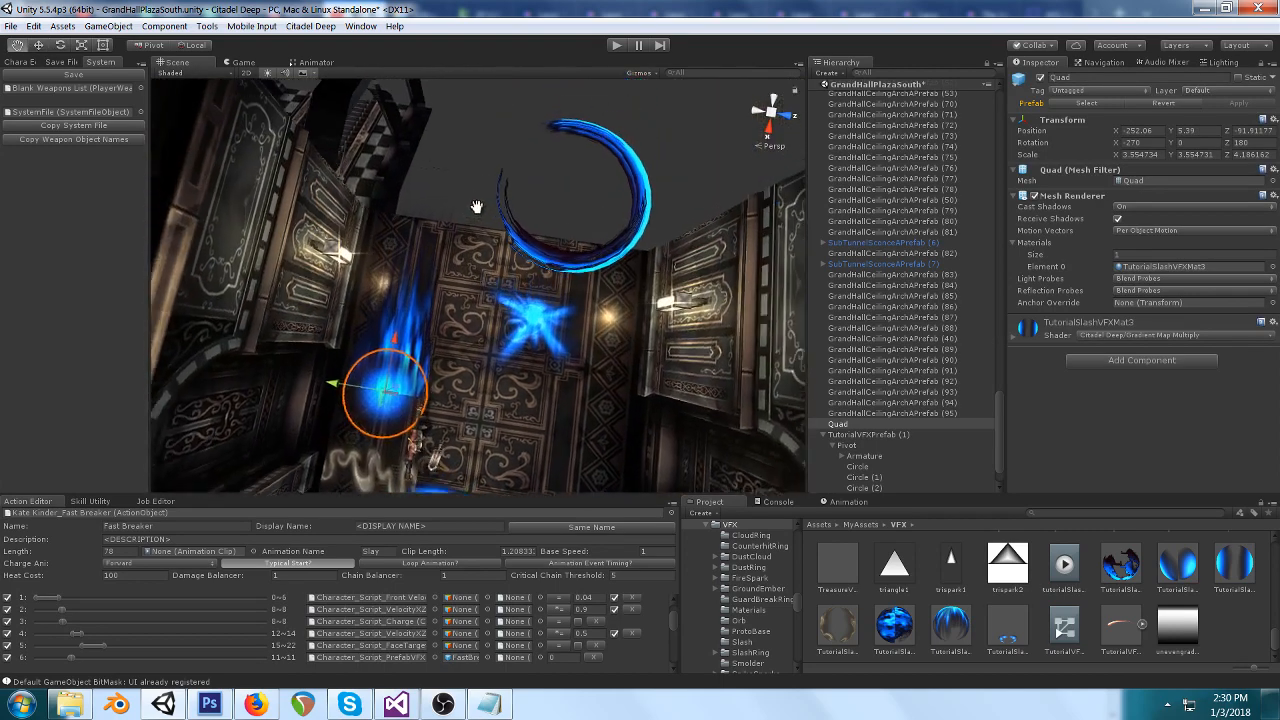
scroll(477, 207, "down", 1)
left_click_drag(383, 362, 510, 256)
left_click_drag(563, 221, 574, 383)
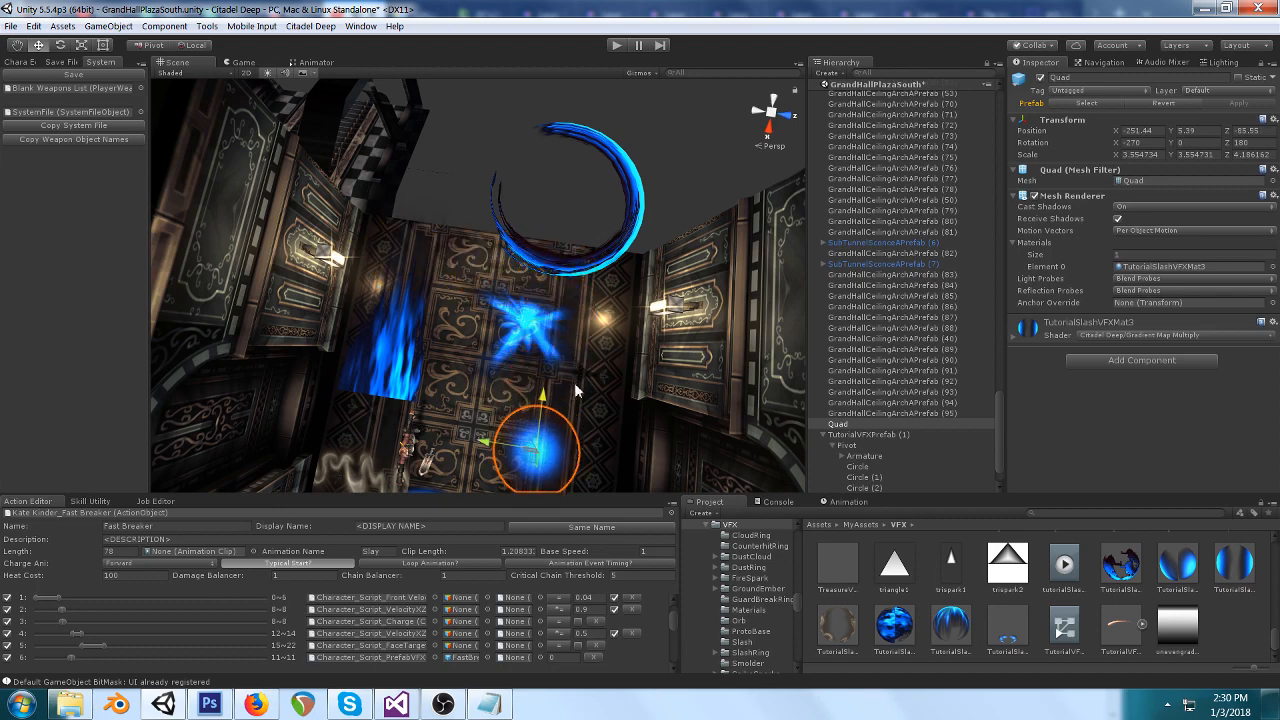
middle_click_drag(637, 291, 577, 301)
scroll(622, 302, "up", 2)
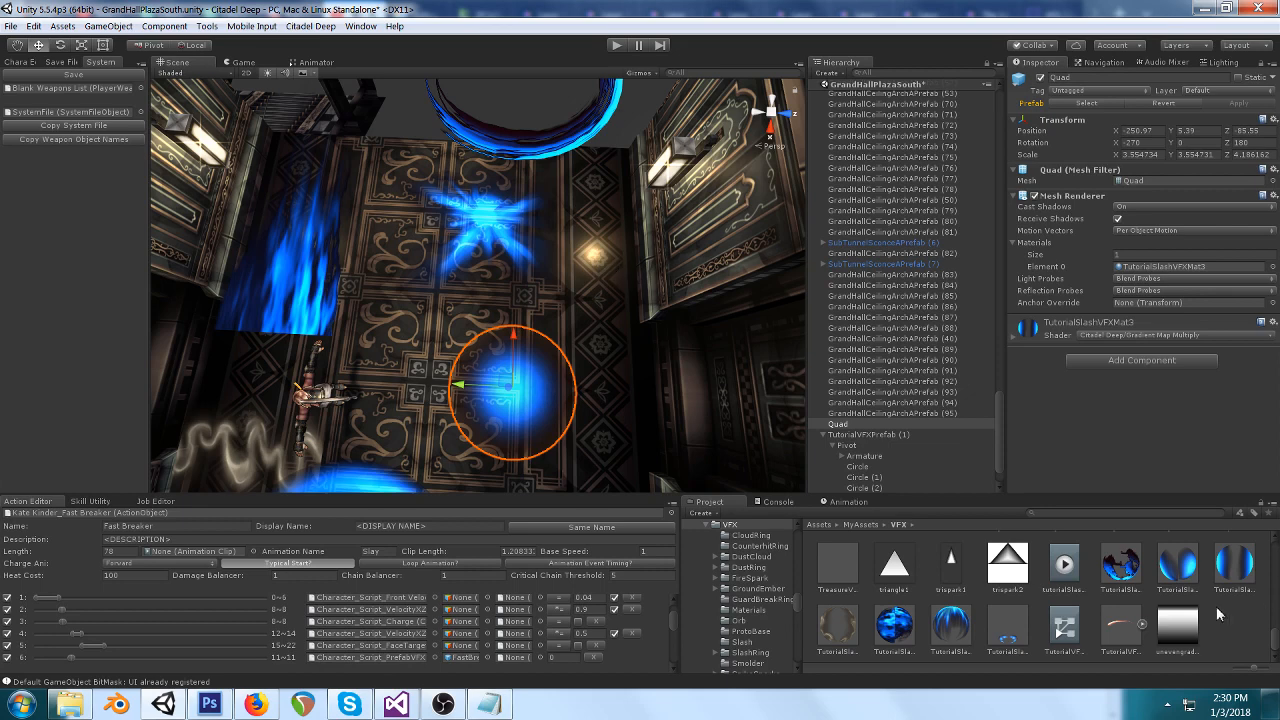
Inspect the settings of the TutorialSlashVFXMat2 material and examine the glow effects on the hall floor.
left_click(1182, 566)
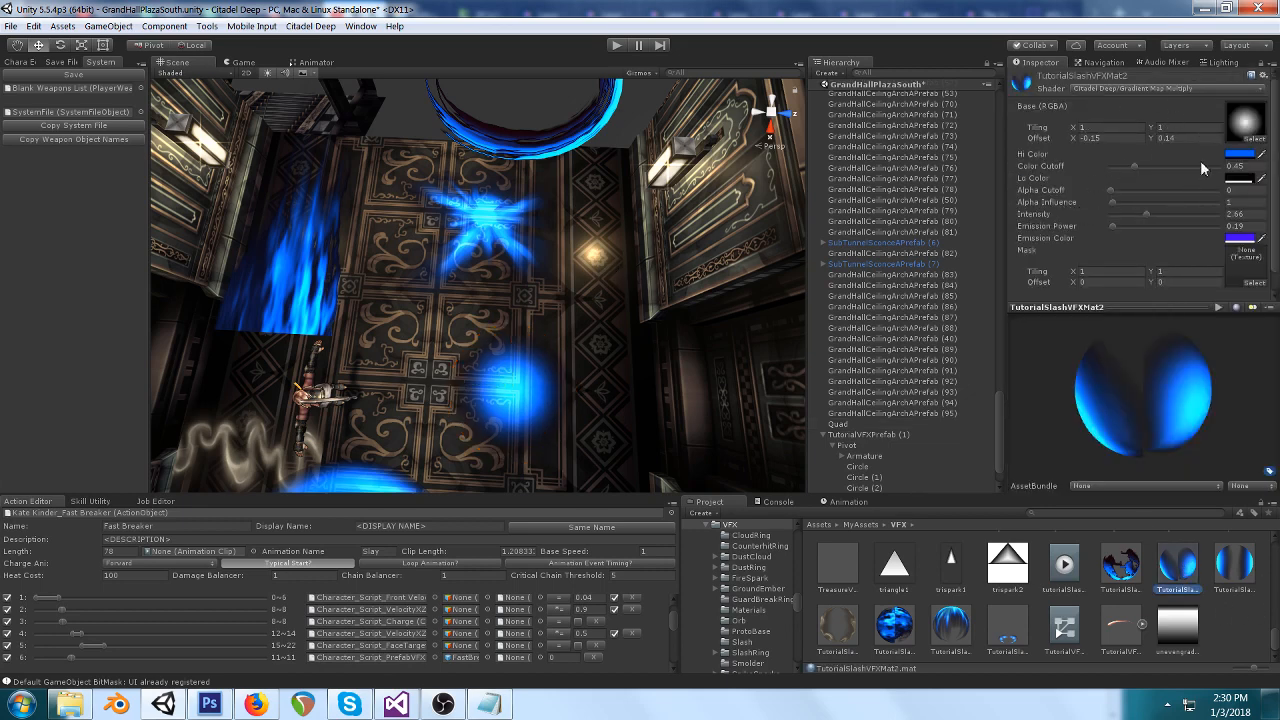
scroll(657, 324, "down", 3)
right_click_drag(657, 324, 700, 268)
scroll(670, 294, "down", 2)
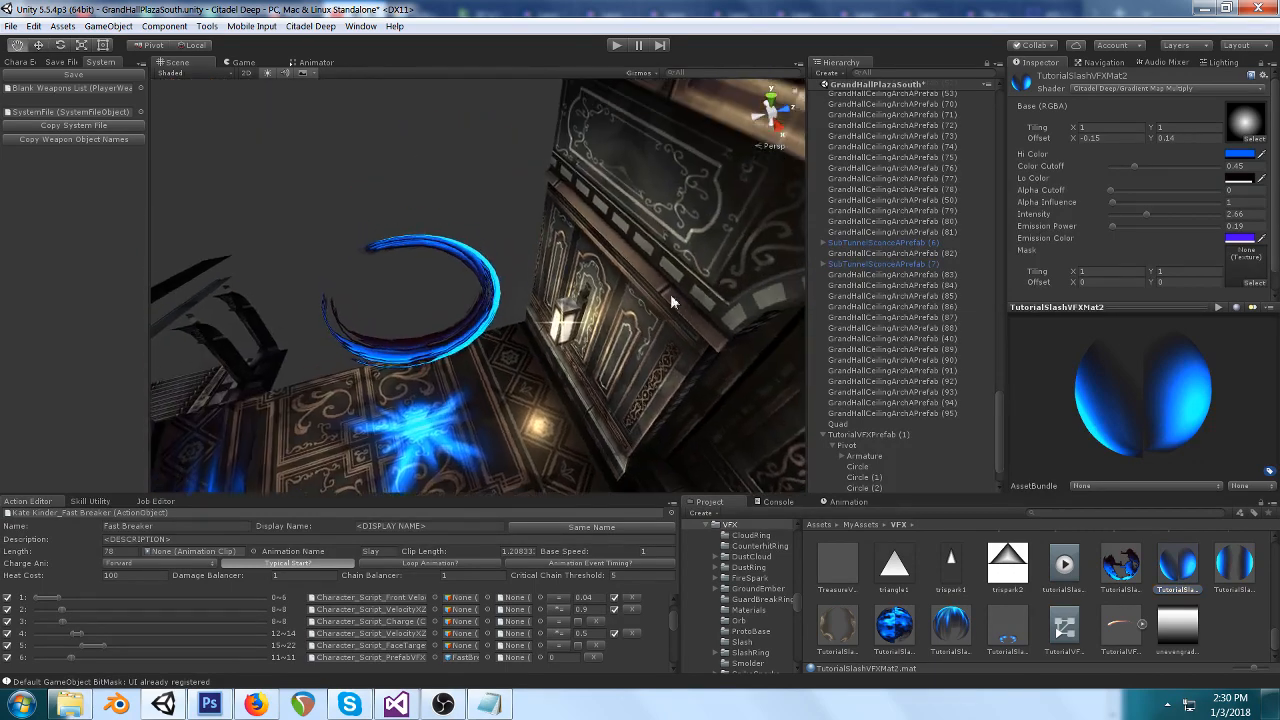
middle_click_drag(670, 296, 668, 272)
scroll(666, 269, "up", 2)
scroll(644, 277, "down", 2)
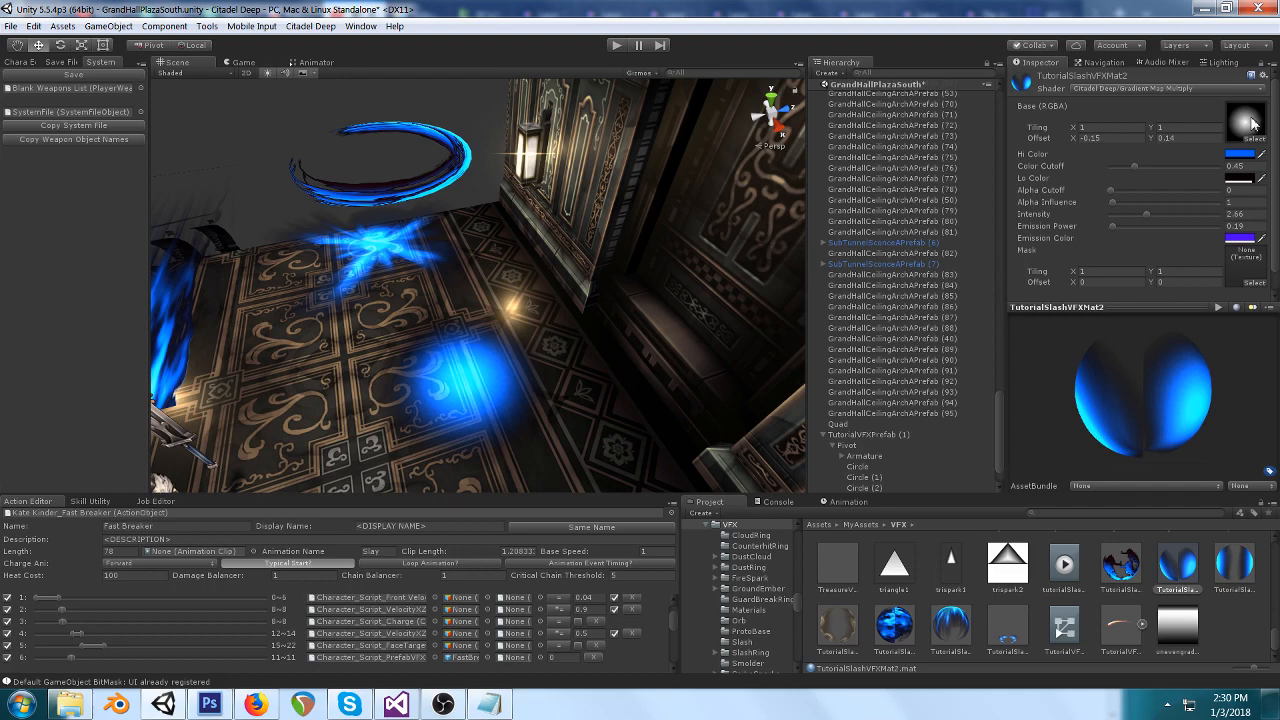
left_click(209, 704)
left_click(163, 704)
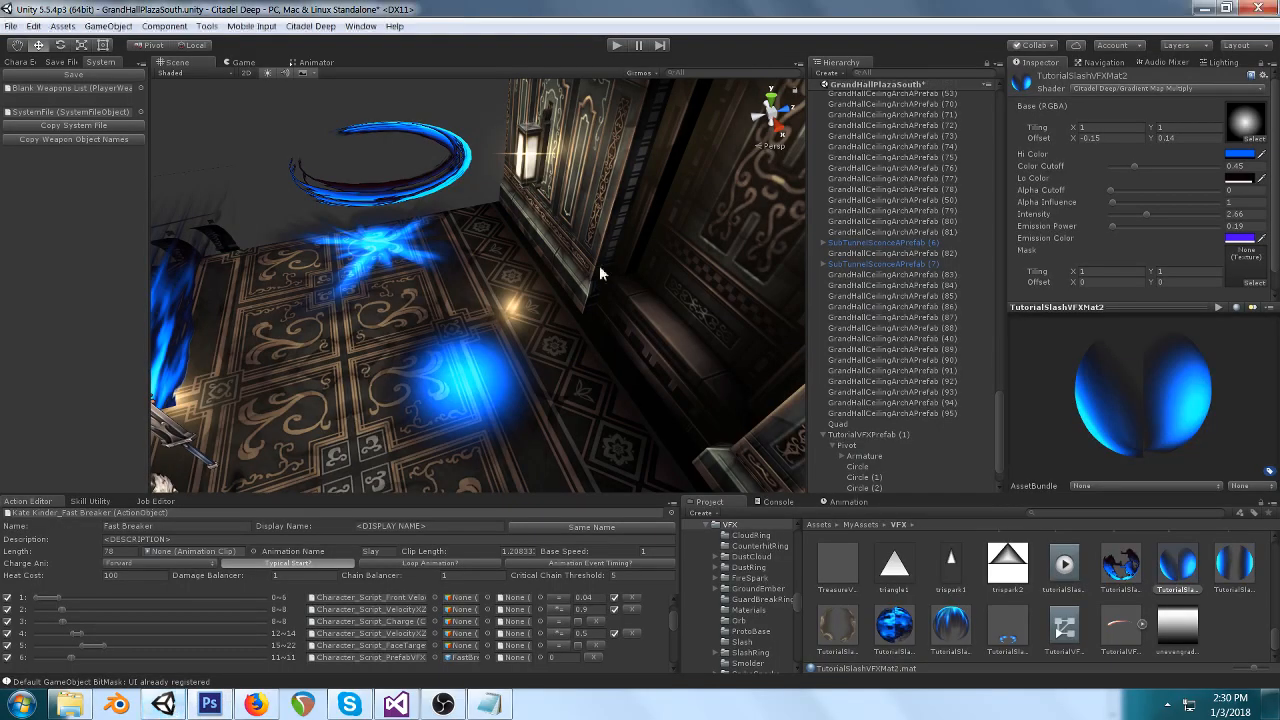
right_click_drag(523, 271, 669, 150)
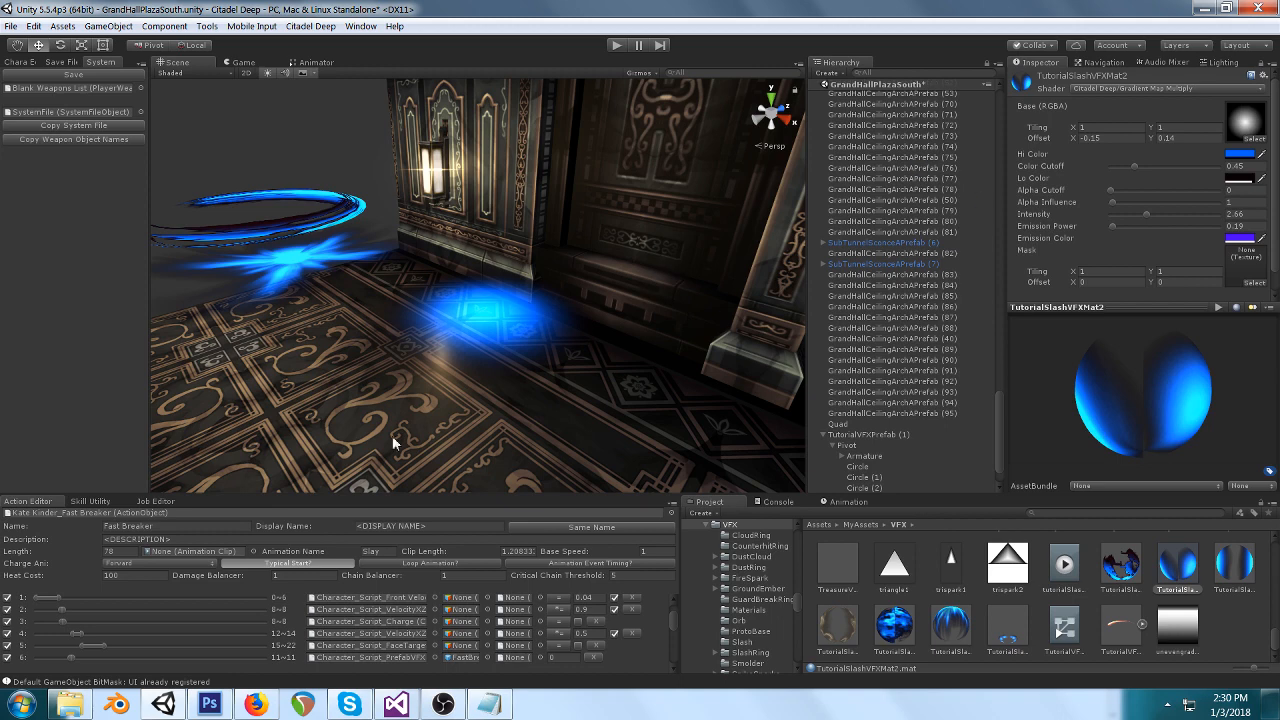
Switch to Photoshop and create a new document 500 pixels wide and 500 pixels high.
mouse_move(166, 707)
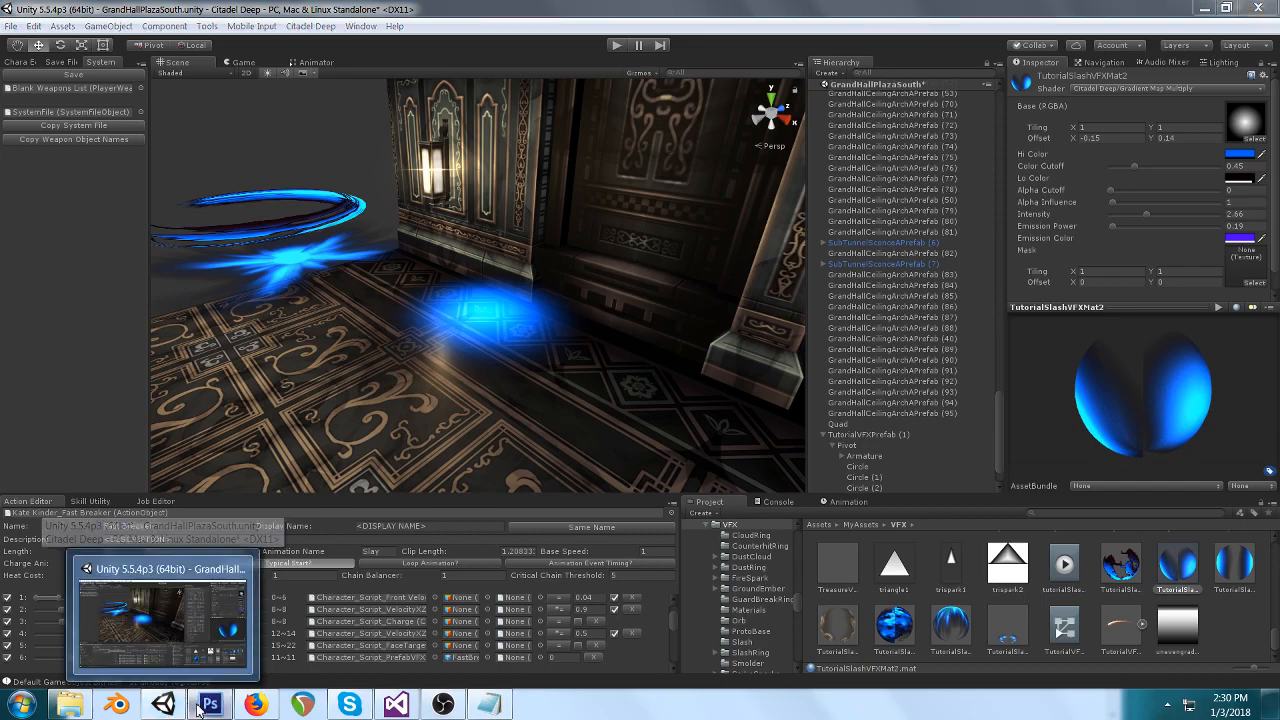
left_click(209, 705)
key("ctrl+shift+n")
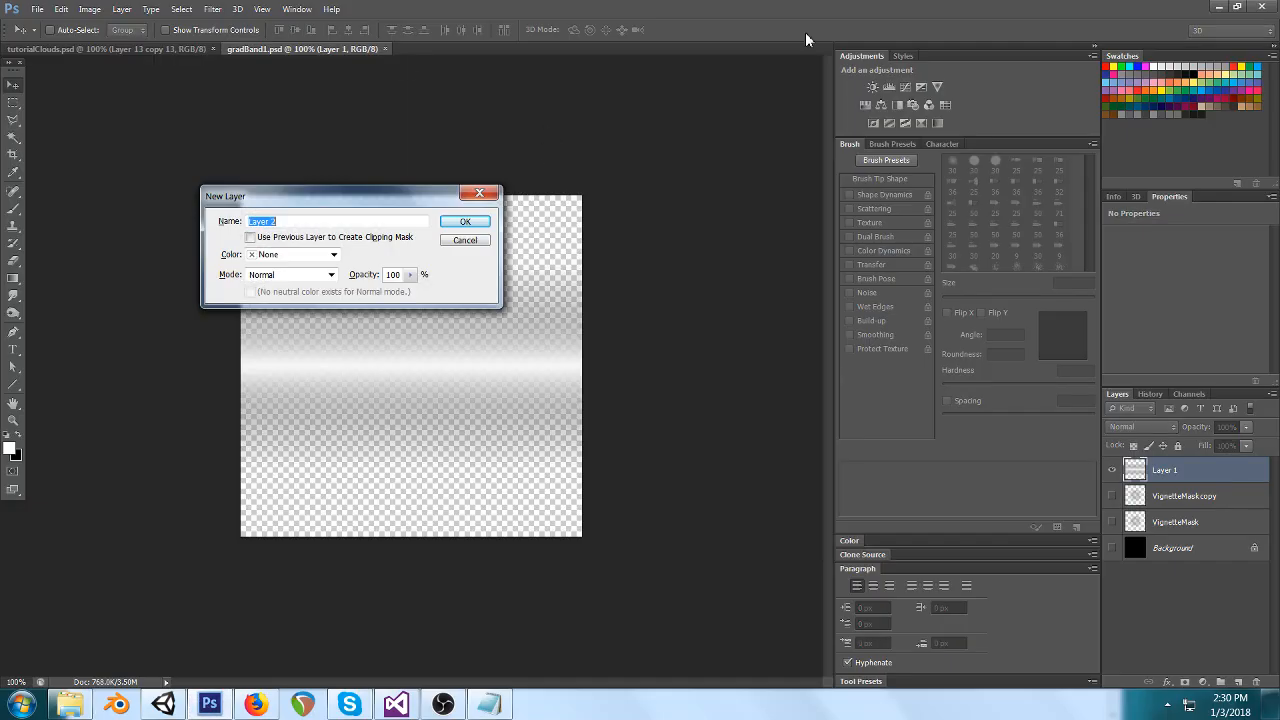
left_click(484, 244)
key("ctrl+n")
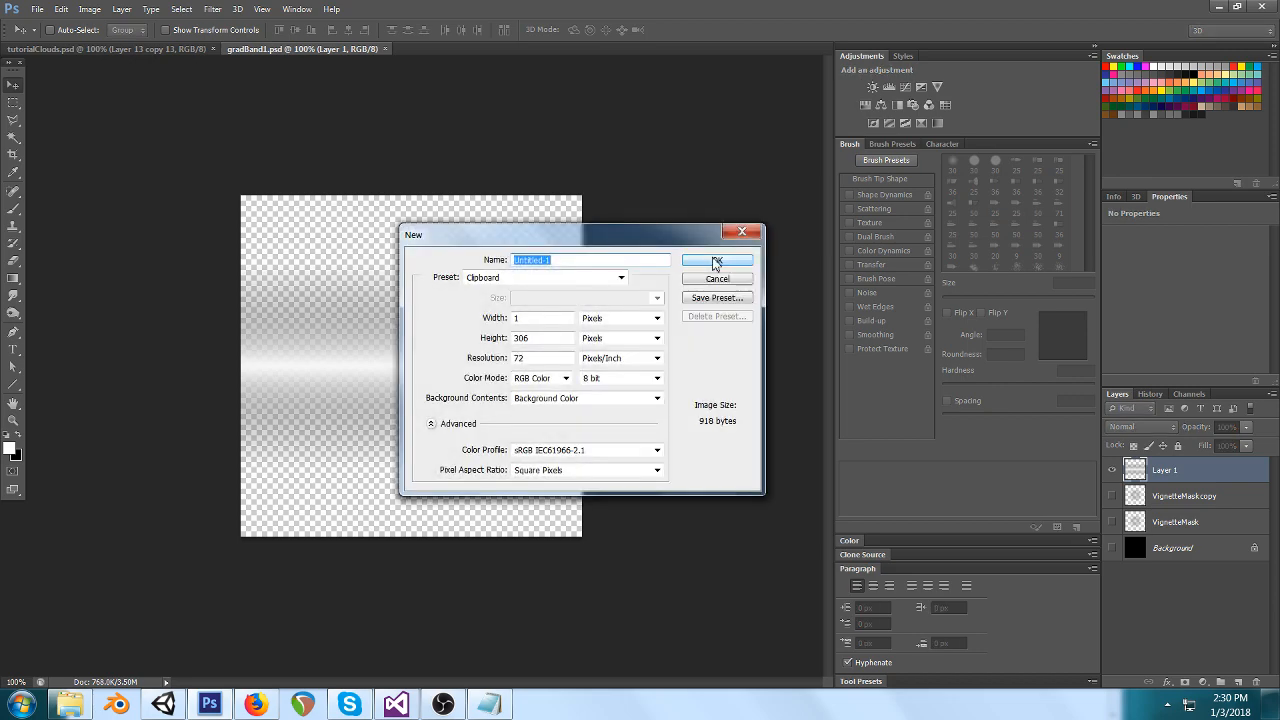
key("Tab")
key("Tab")
type("500")
key("Tab")
key("Tab")
type("500")
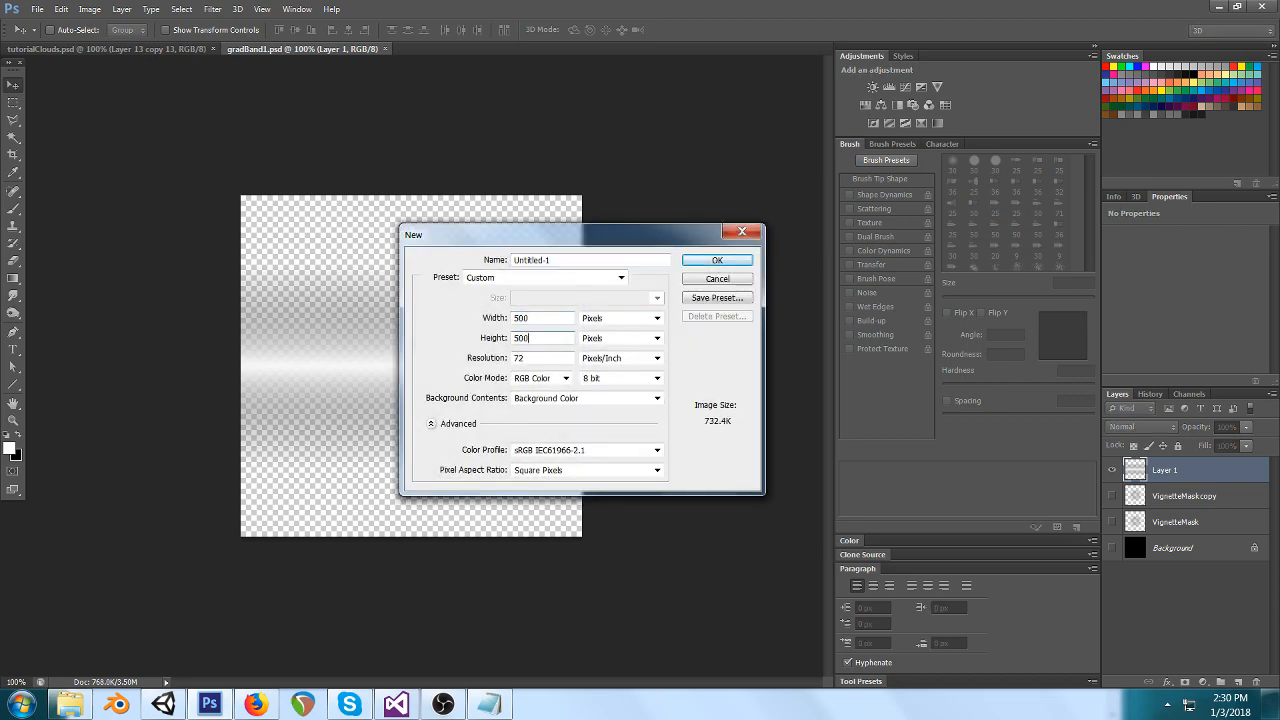
left_click(717, 260)
Choose the Gradient tool with the Foreground to Background preset.
left_click(18, 434)
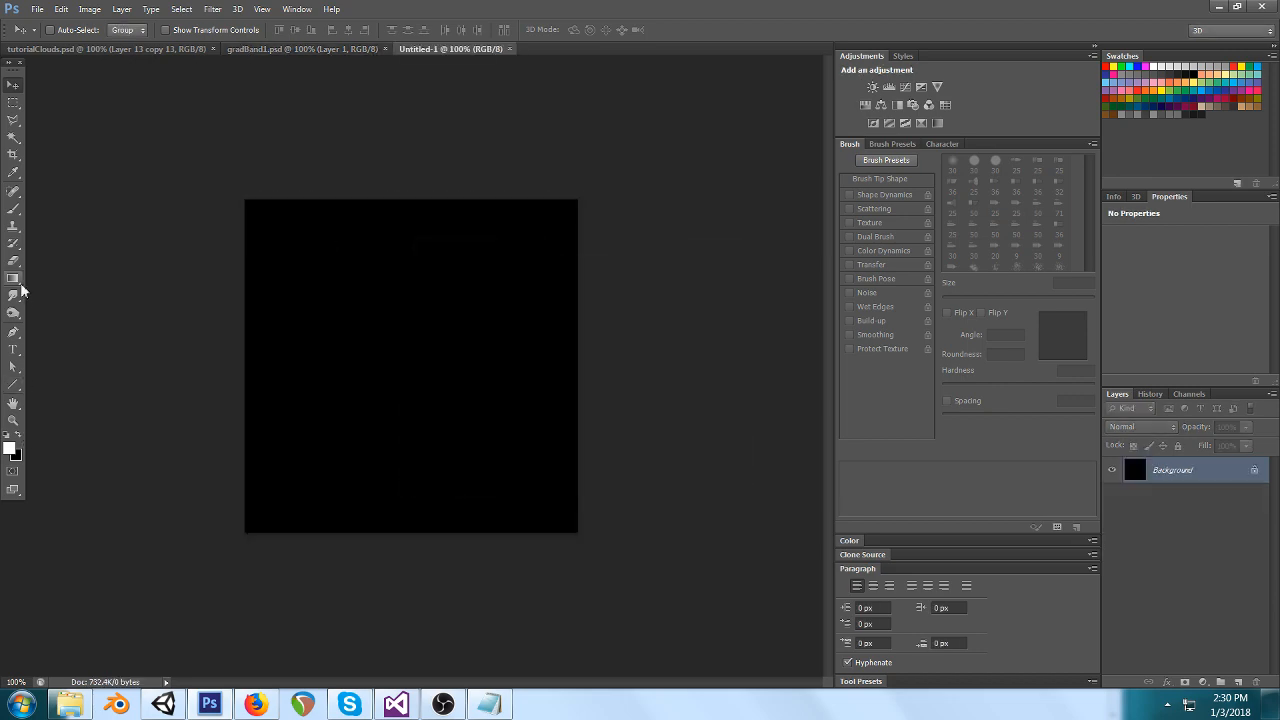
left_click(13, 278)
left_click(80, 30)
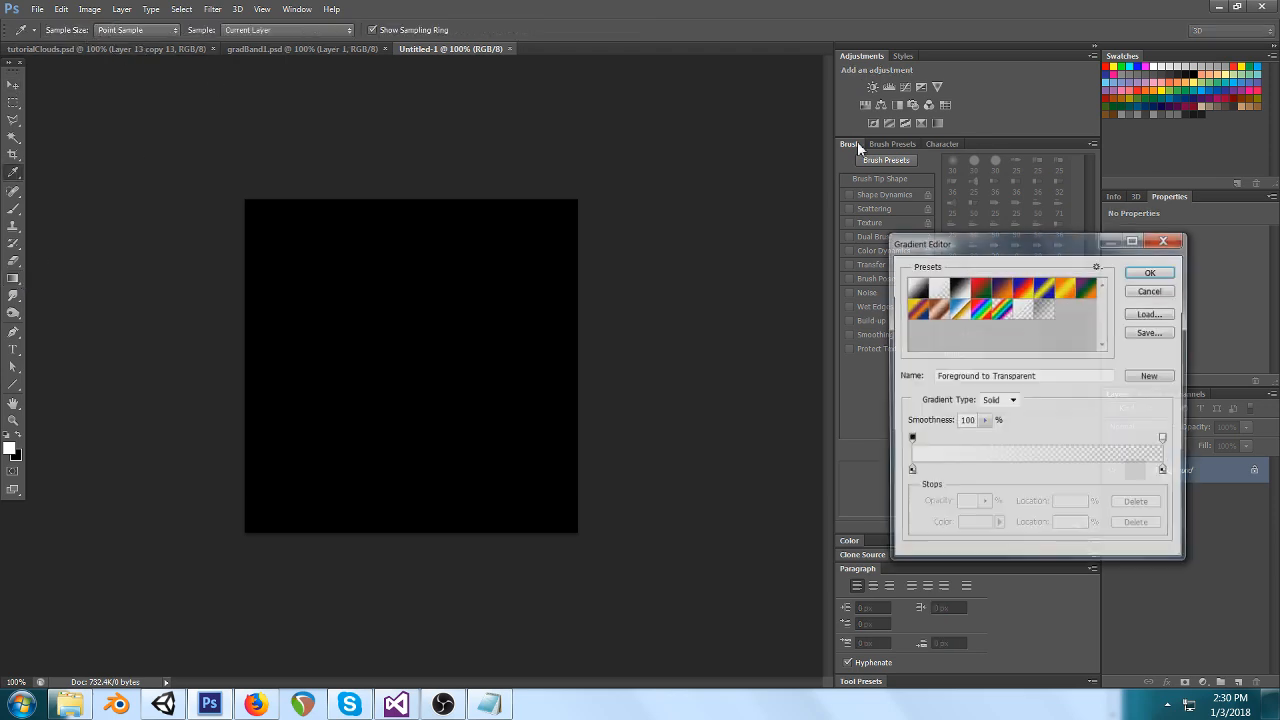
double_click(915, 288)
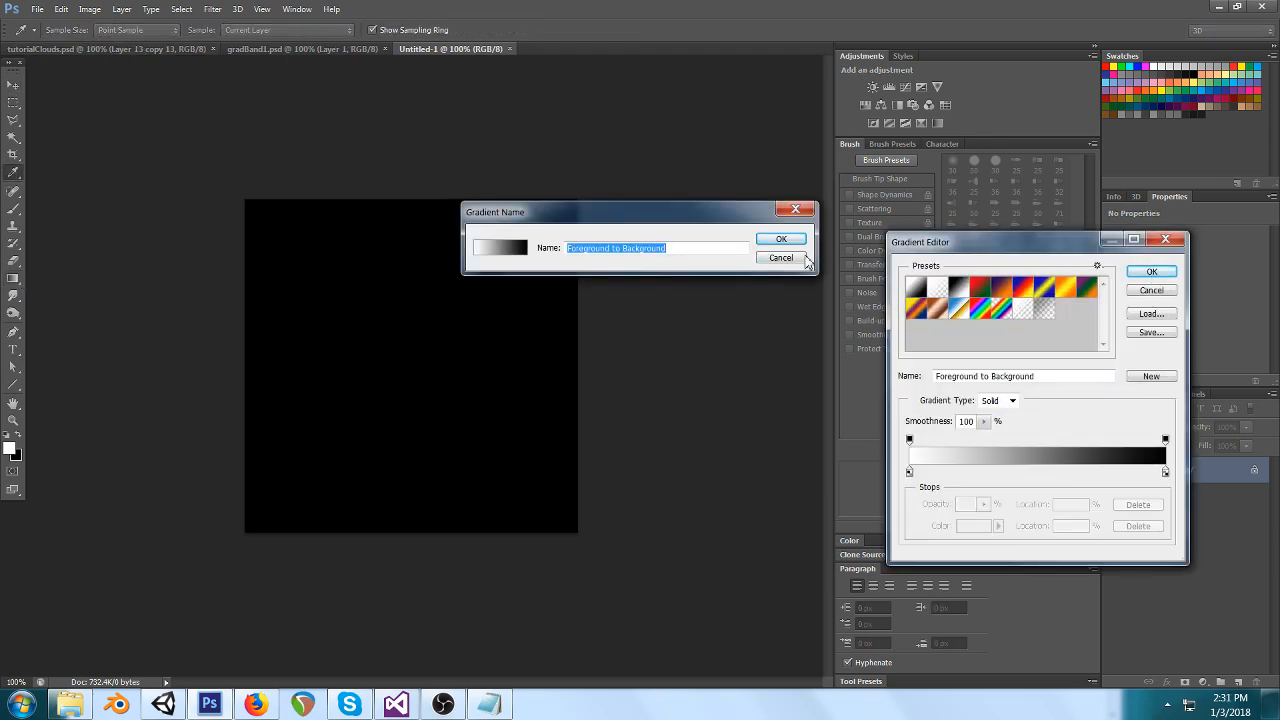
left_click(800, 258)
left_click(1151, 271)
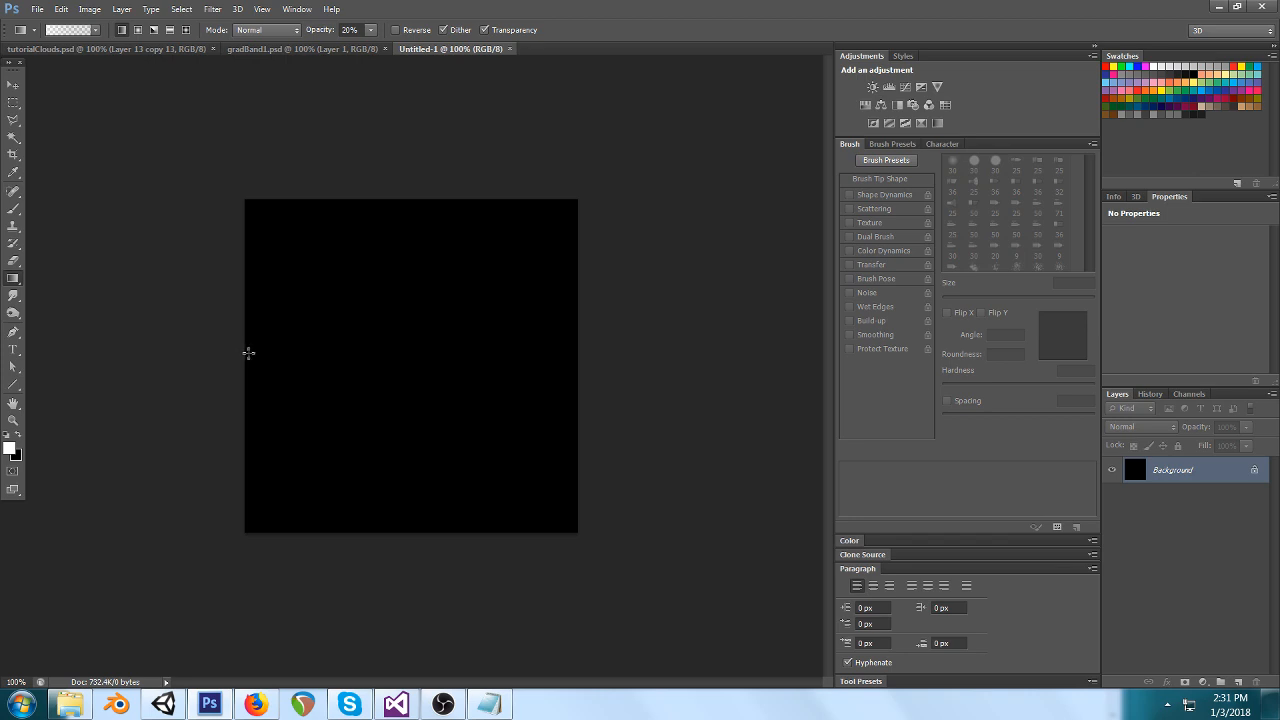
Fill the canvas with a horizontal white-to-black gradient at 100% opacity, undoing the first 20% attempt.
left_click_drag(248, 352, 579, 354)
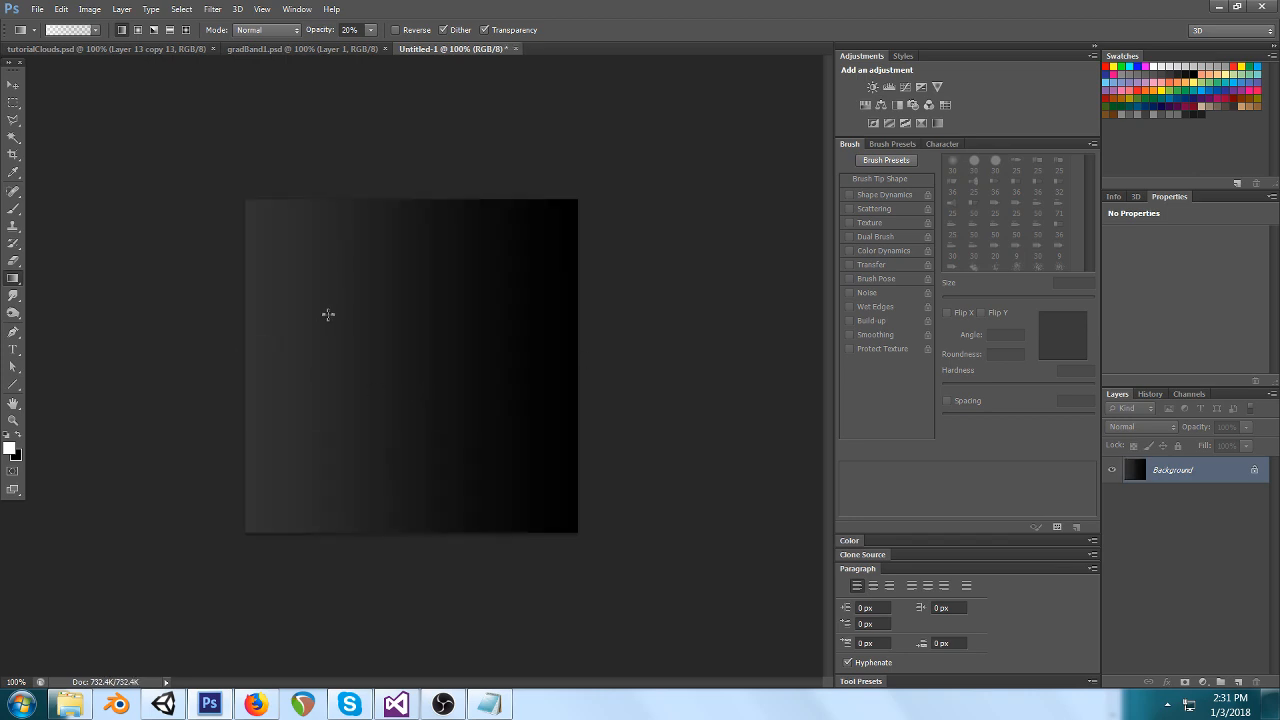
key("0")
key("ctrl+z")
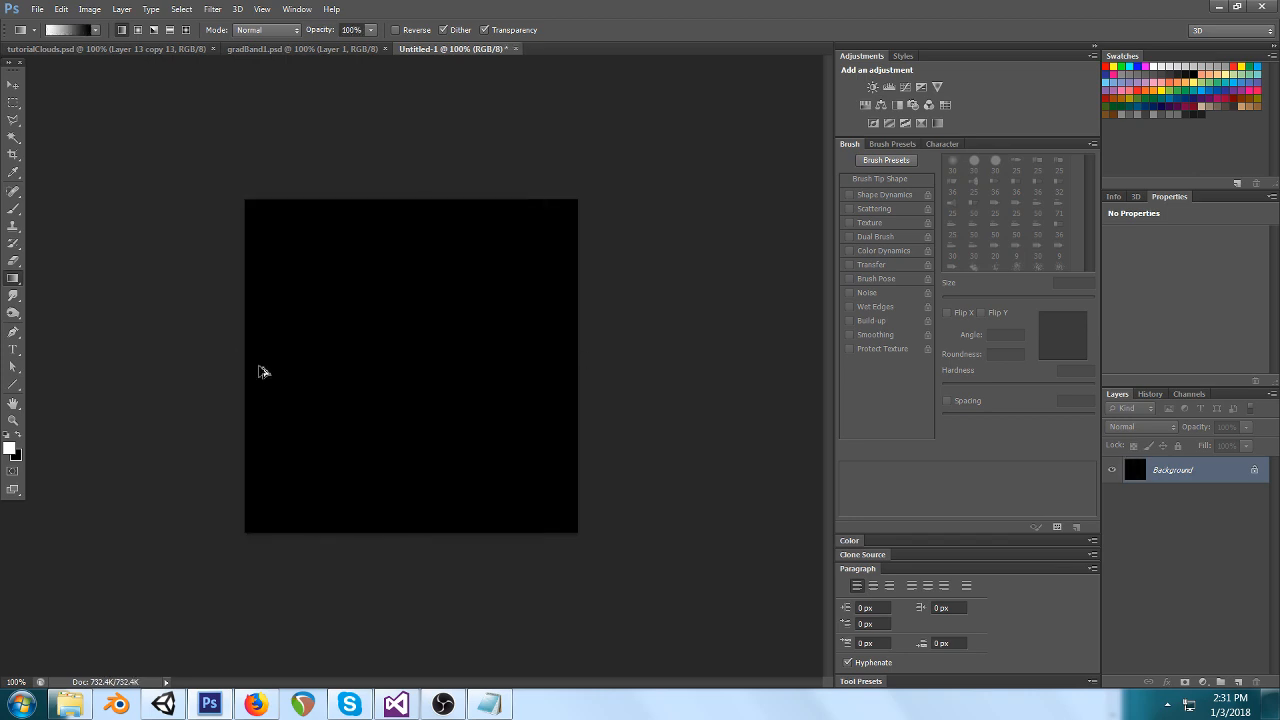
left_click_drag(248, 363, 577, 352)
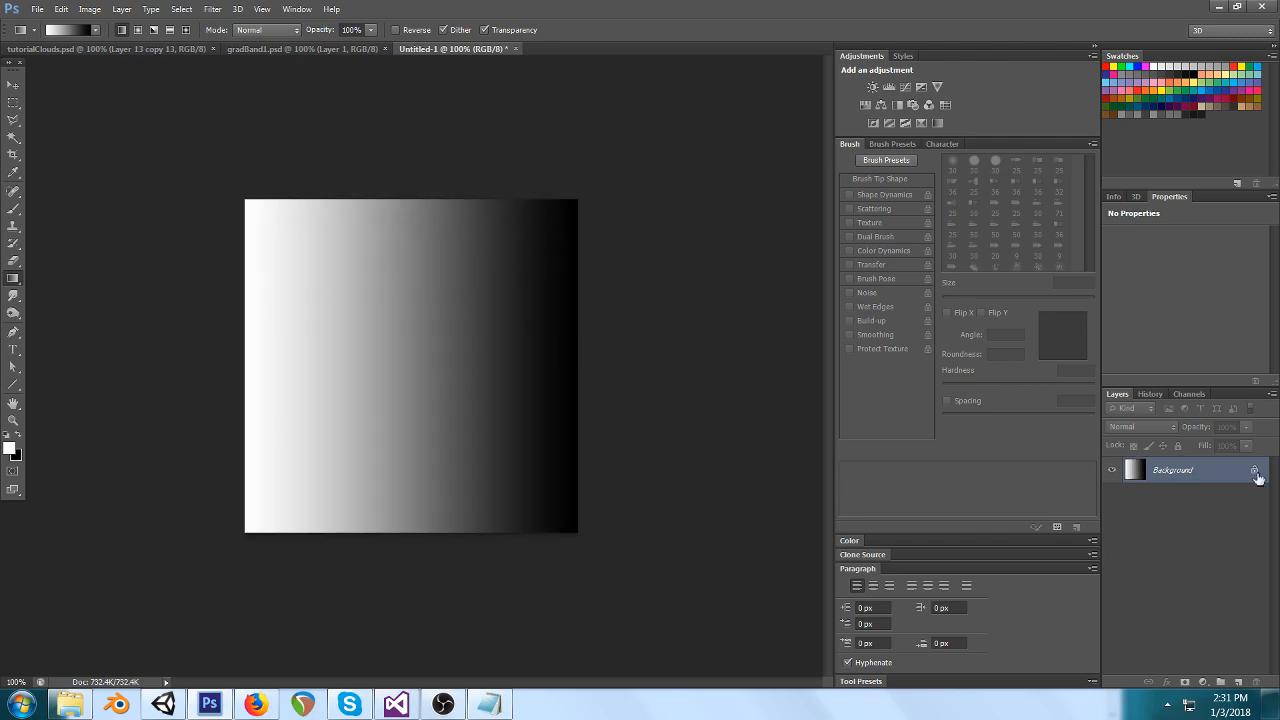
left_click(1202, 681)
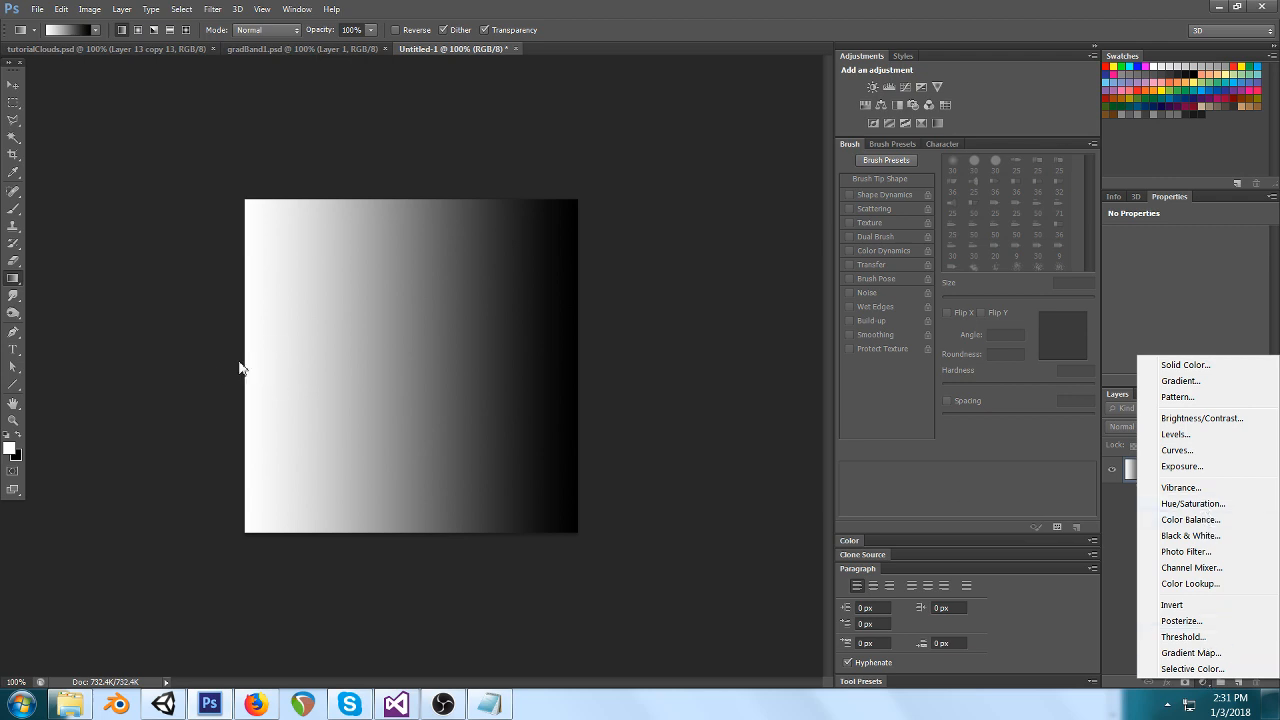
left_click(1180, 381)
left_click(710, 231)
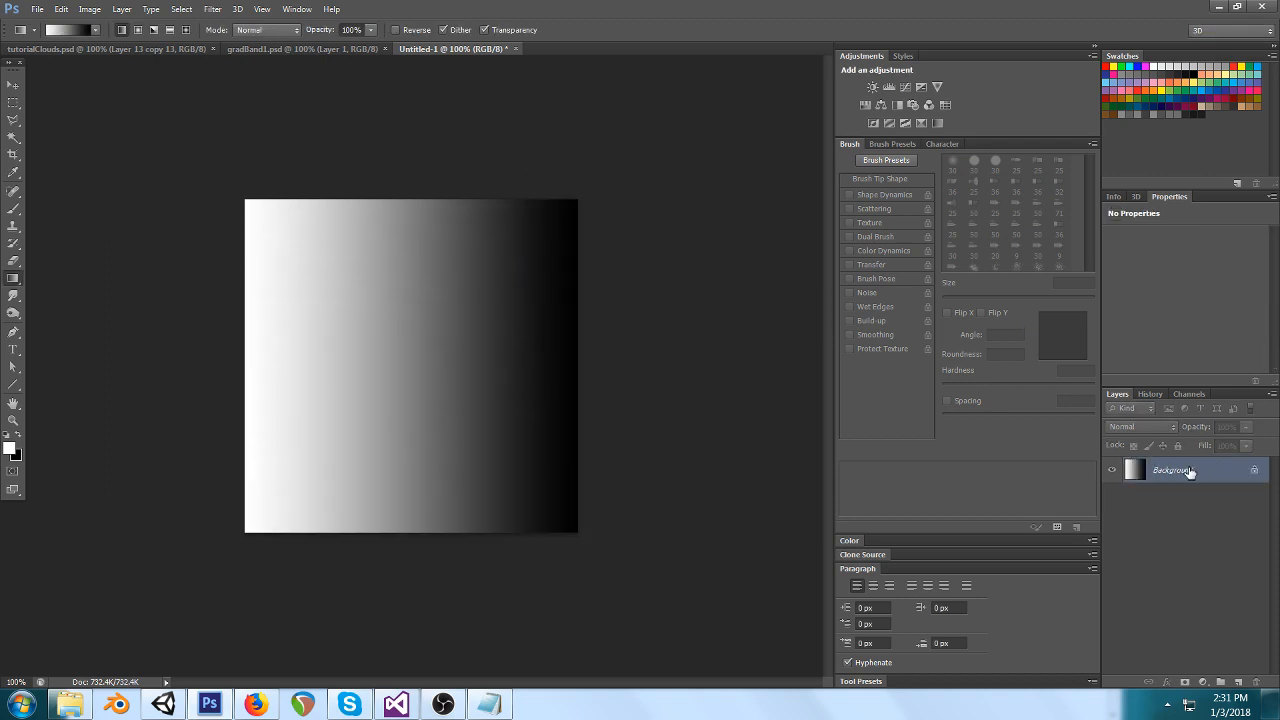
Add a Gradient Map adjustment layer above the Background layer.
left_click(1203, 682)
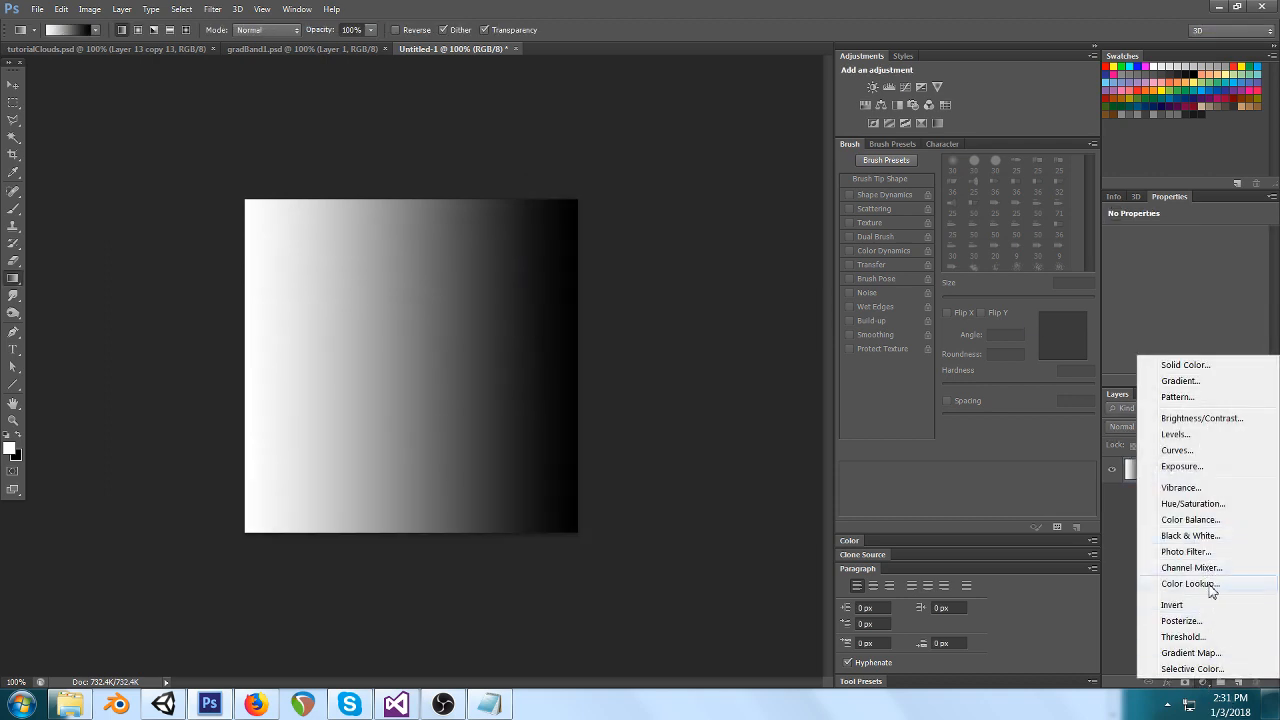
left_click(1190, 653)
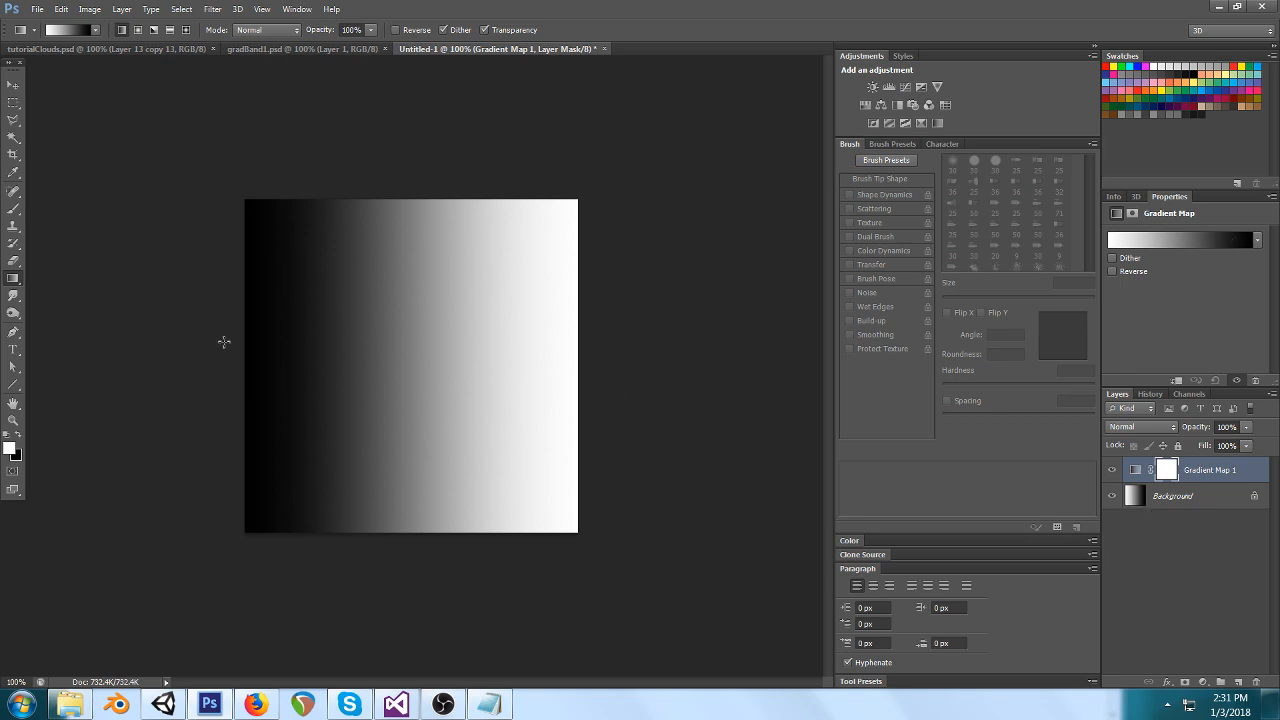
Look at the gradient map's colour stops and compare the image with the adjustment layer hidden and shown.
left_click(1215, 240)
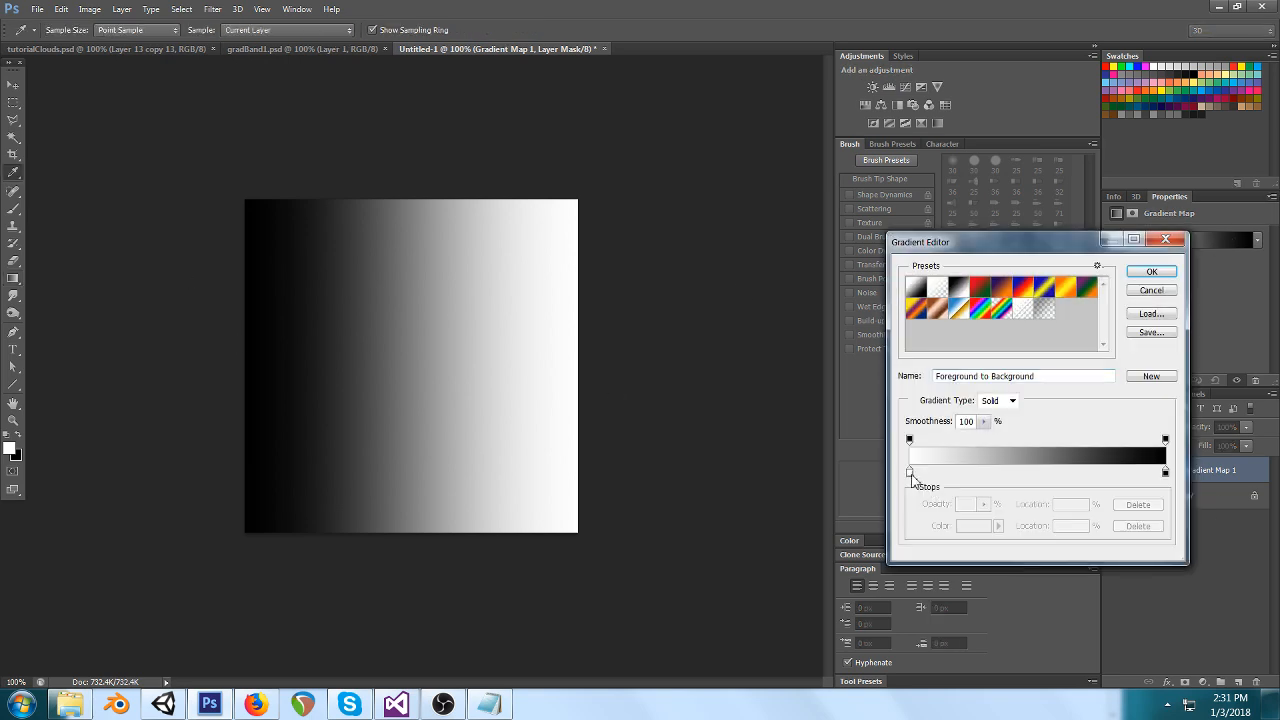
left_click(910, 470)
left_click(1149, 292)
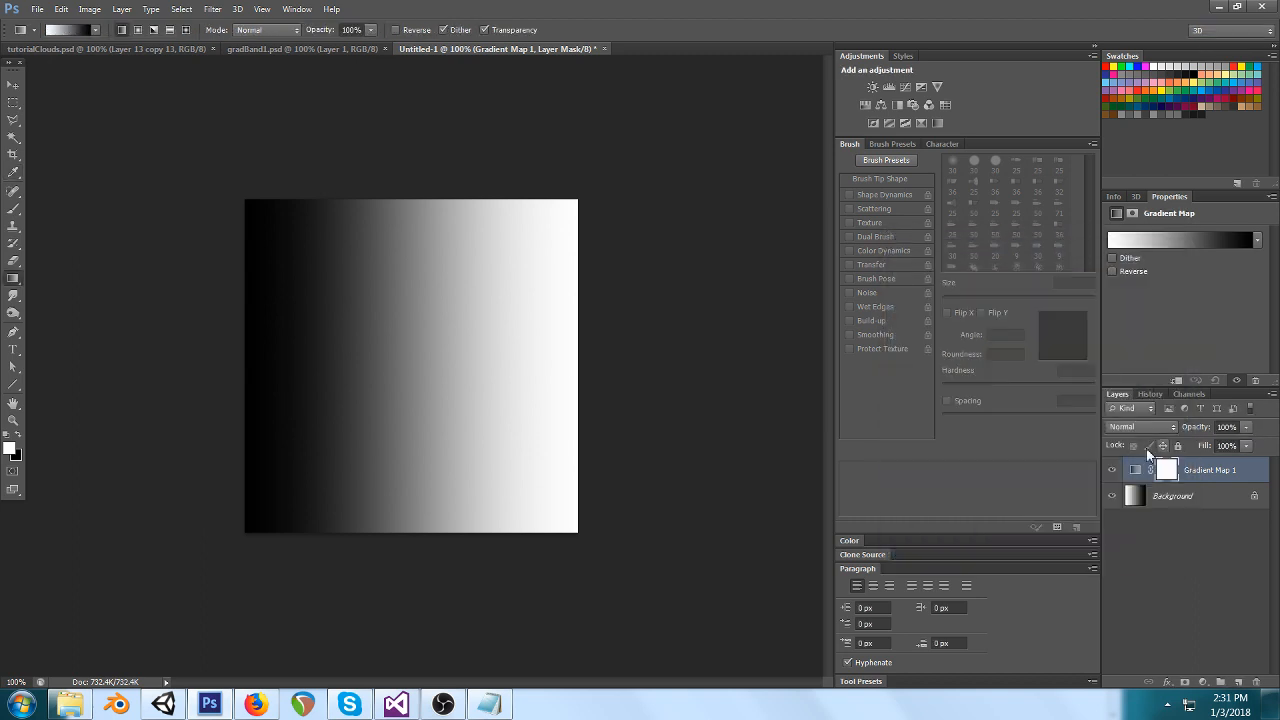
left_click(1113, 471)
left_click(1113, 471)
Reverse the gradient map's colour stops, placing black at 0% and white at 100%.
left_click(1182, 240)
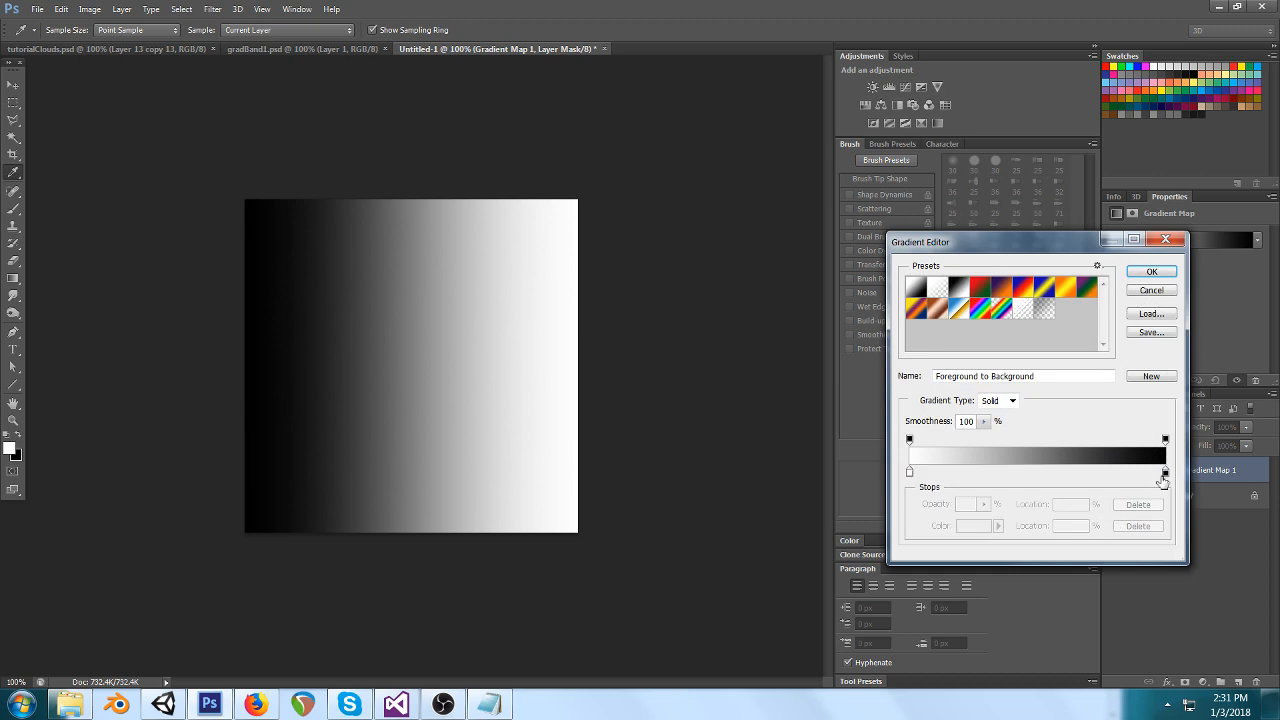
mouse_move(1163, 472)
left_mouse_down()
mouse_move(971, 472)
mouse_move(1165, 472)
left_mouse_up()
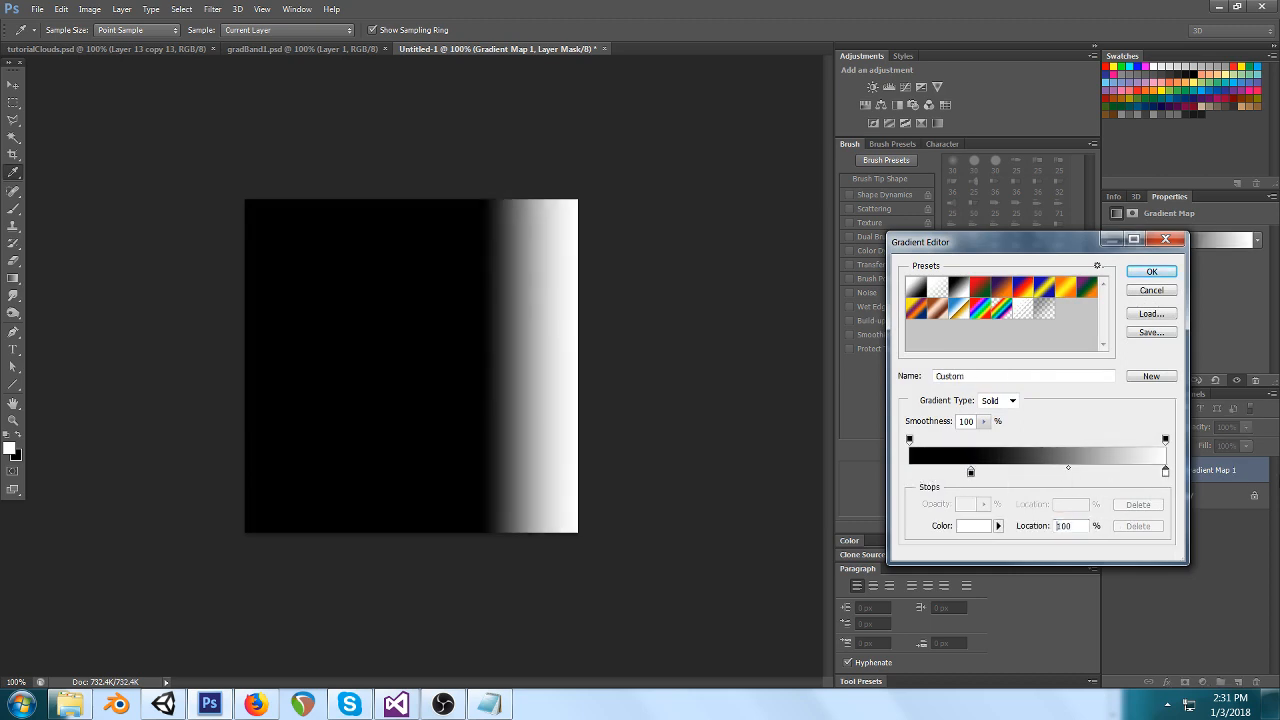
left_click_drag(985, 480, 843, 480)
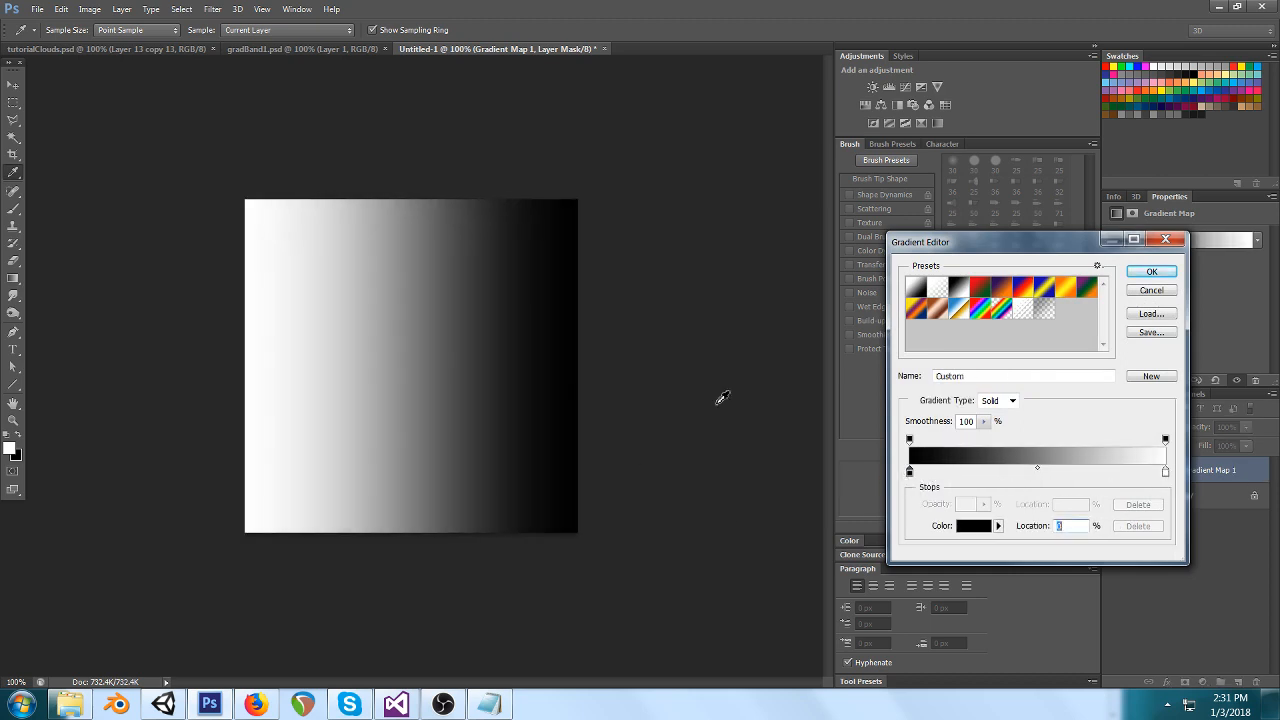
Set the gradient map's white colour stop at 100% to pure red, ff0000.
left_click(1166, 472)
left_click(970, 525)
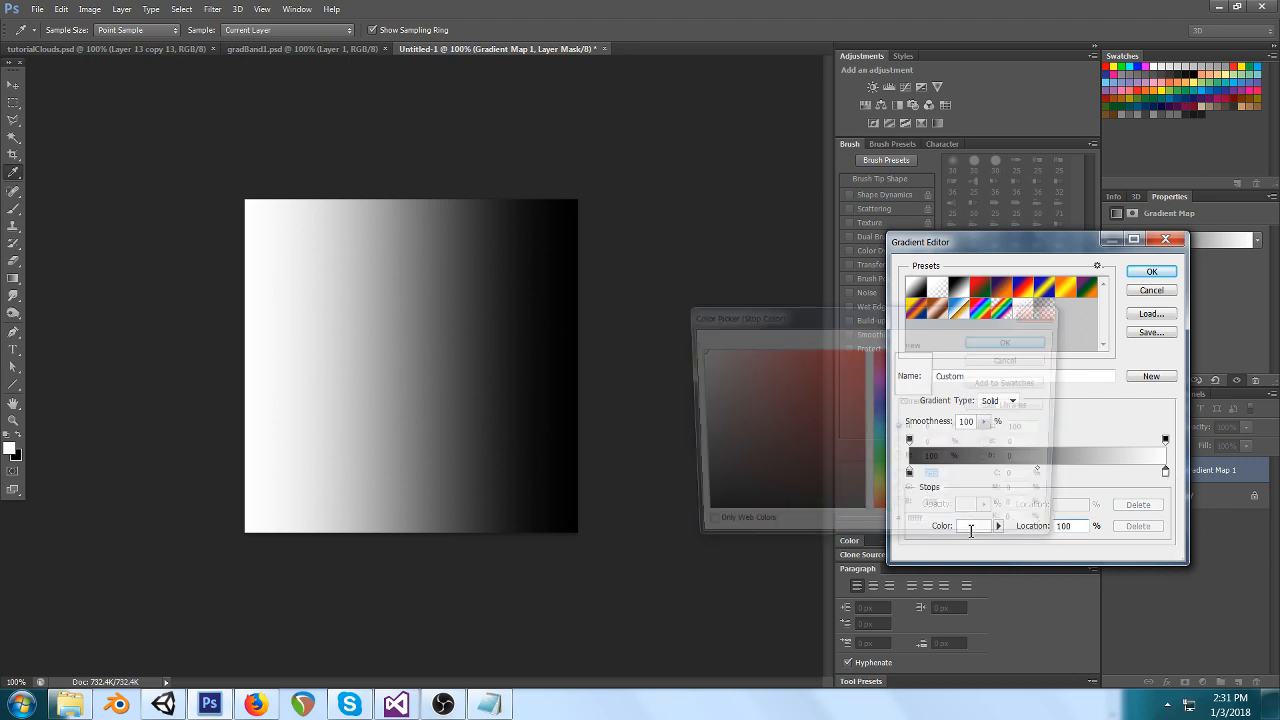
left_click(864, 350)
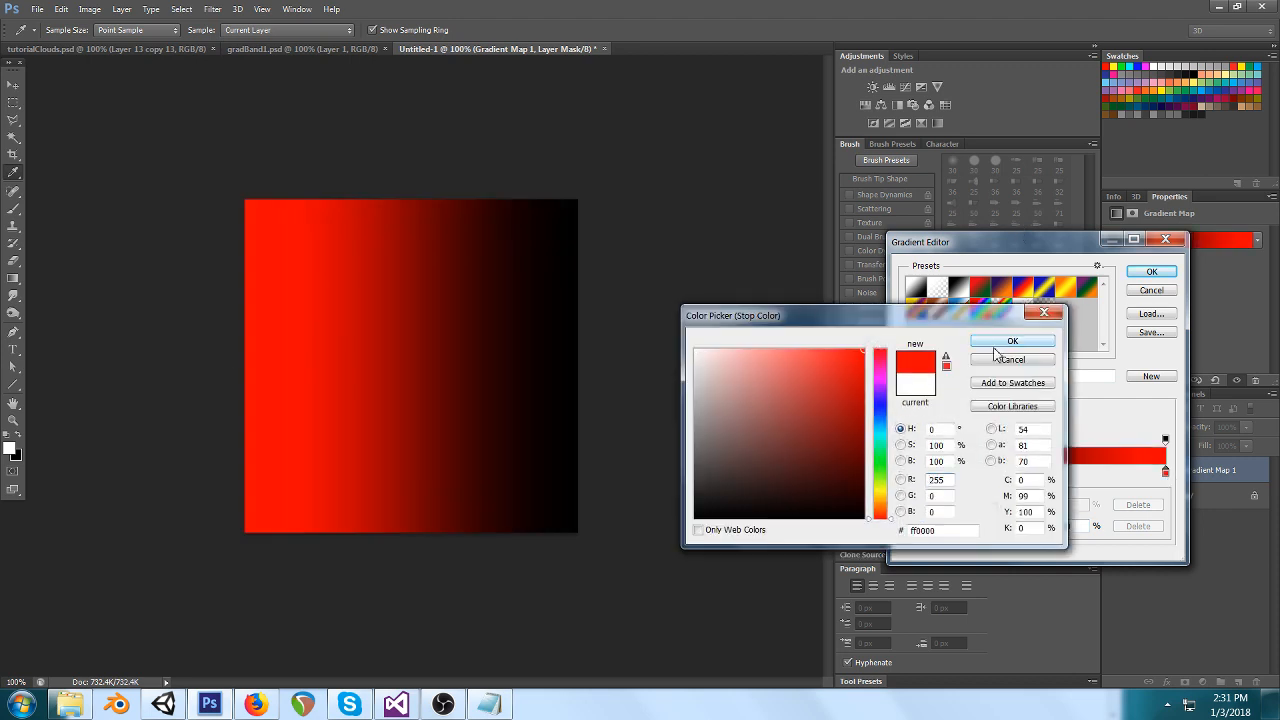
left_click(1000, 343)
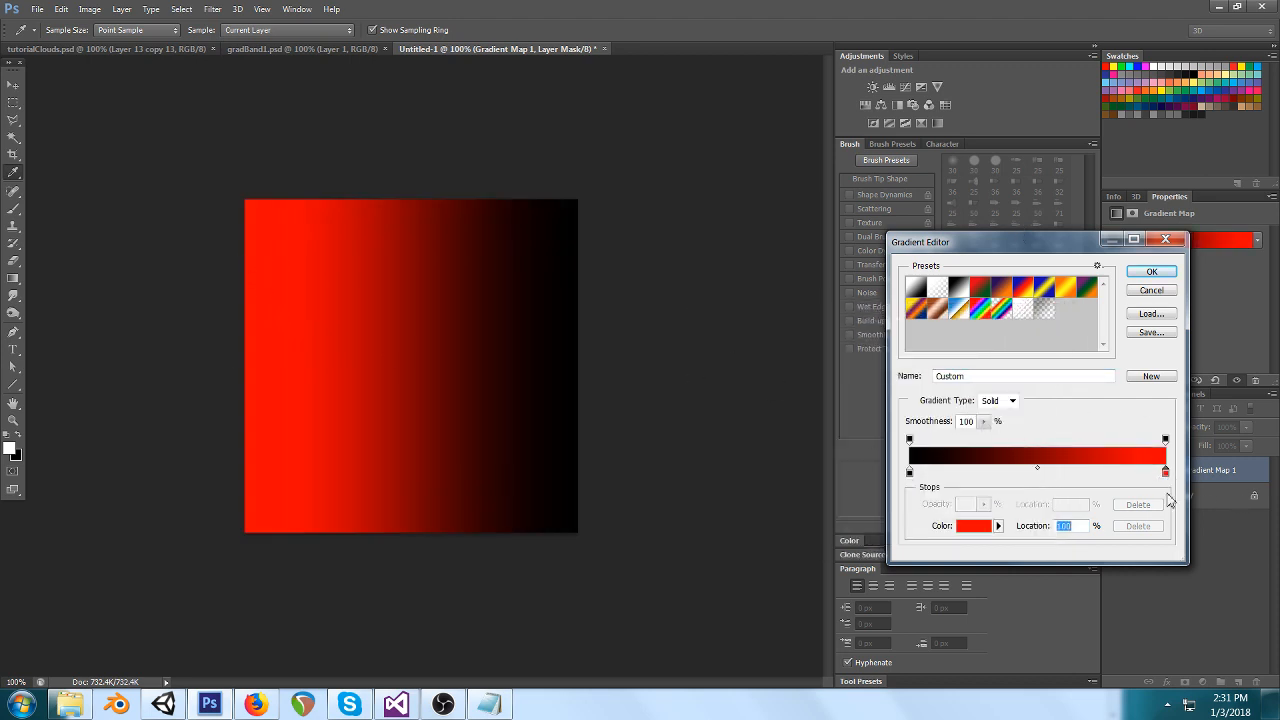
Add a white (ffffff) colour stop near the middle of the gradient map and apply the gradient.
left_click(1039, 472)
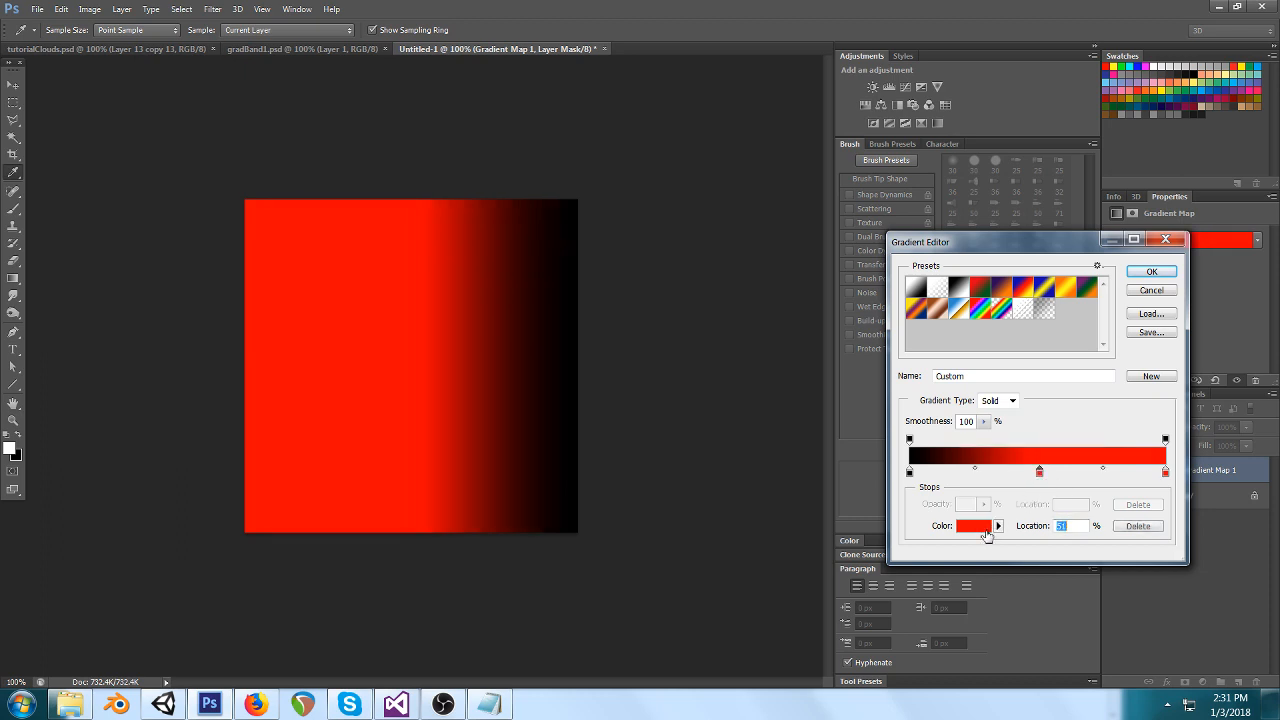
left_click(966, 530)
left_click_drag(774, 380, 676, 332)
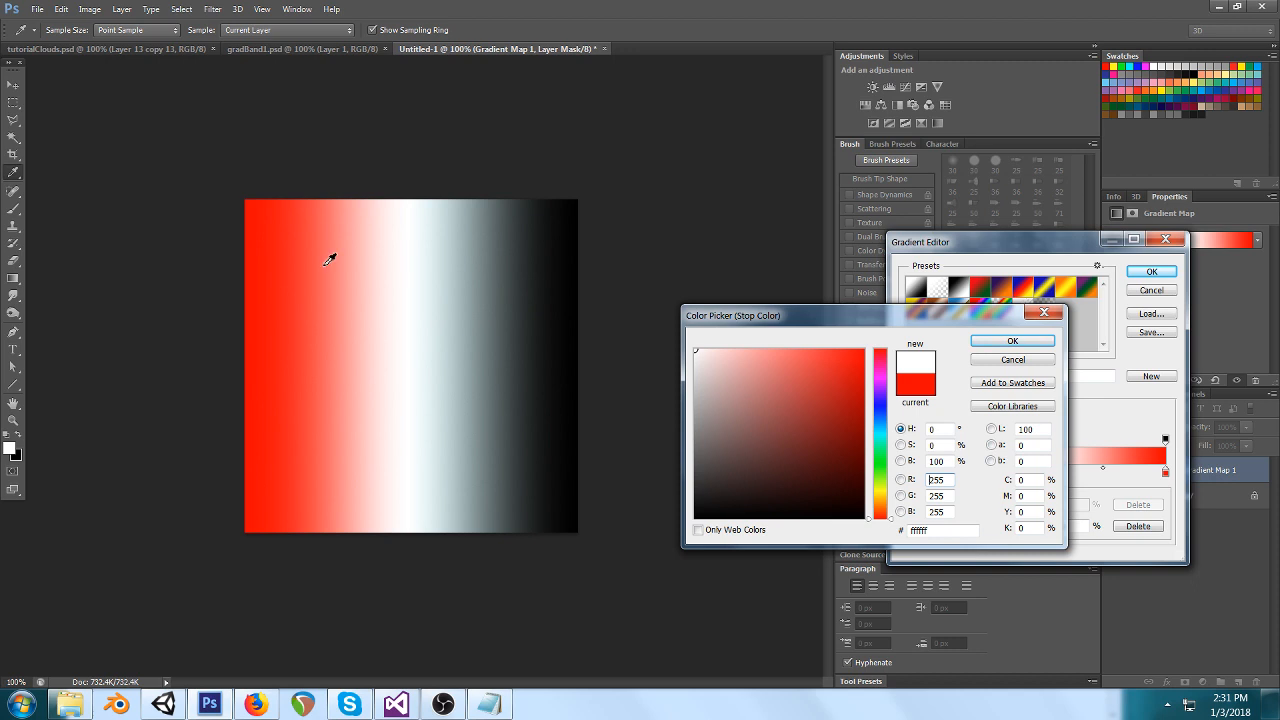
left_click(1012, 341)
left_click(1151, 271)
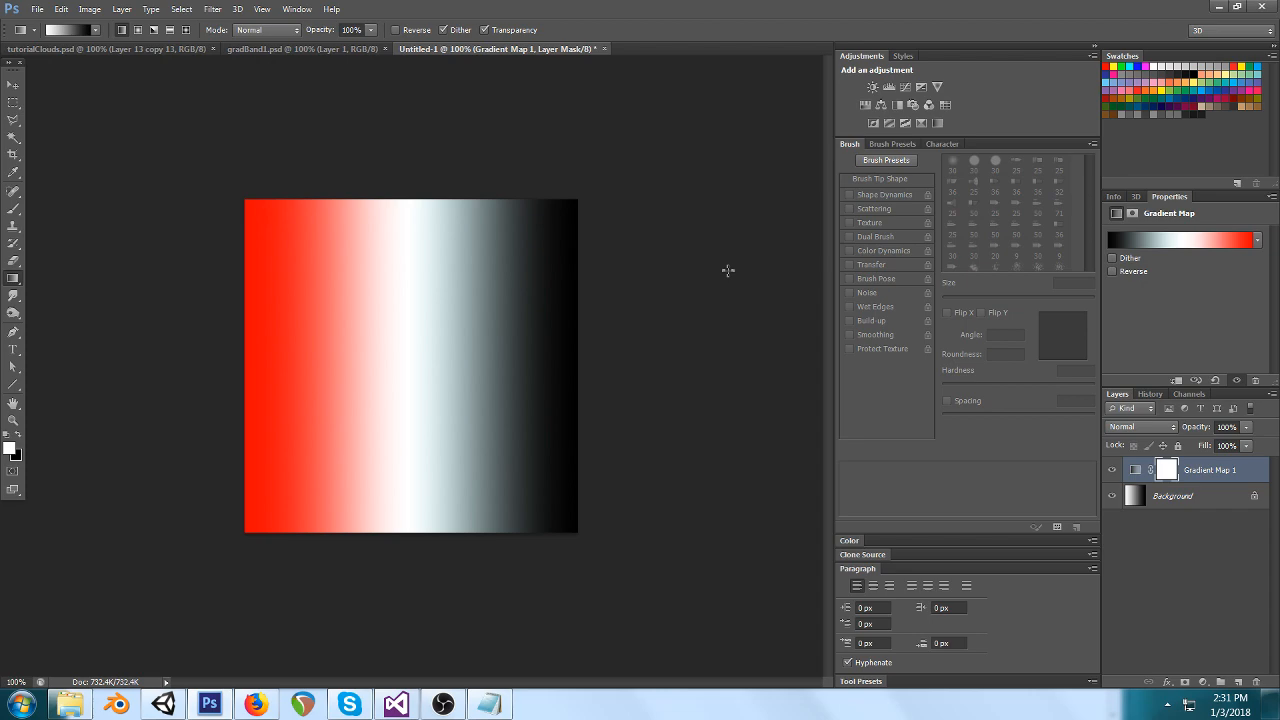
Switch to Unity to look around the blue effects in the scene, and return to Photoshop.
left_click(163, 704)
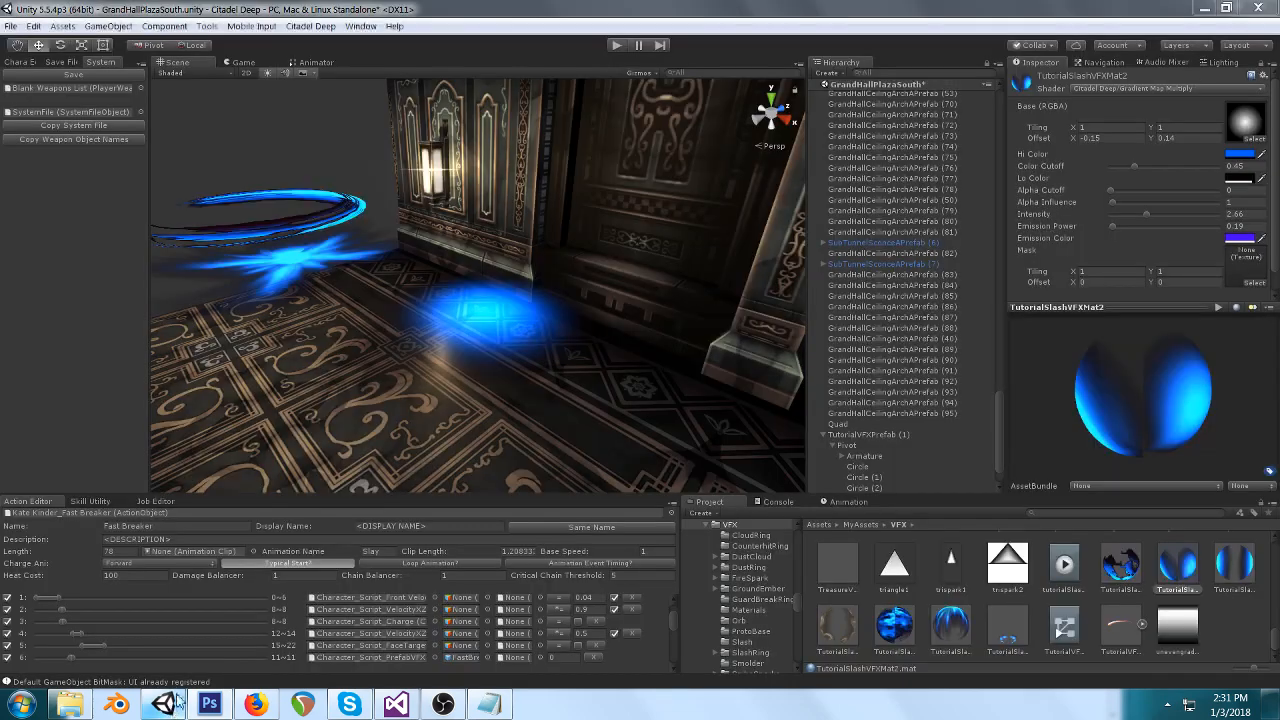
right_click_drag(460, 258, 438, 300)
mouse_move(438, 225)
right_mouse_down()
mouse_move(586, 143)
mouse_move(449, 243)
right_mouse_up()
right_click_drag(586, 263, 485, 261)
left_click(209, 704)
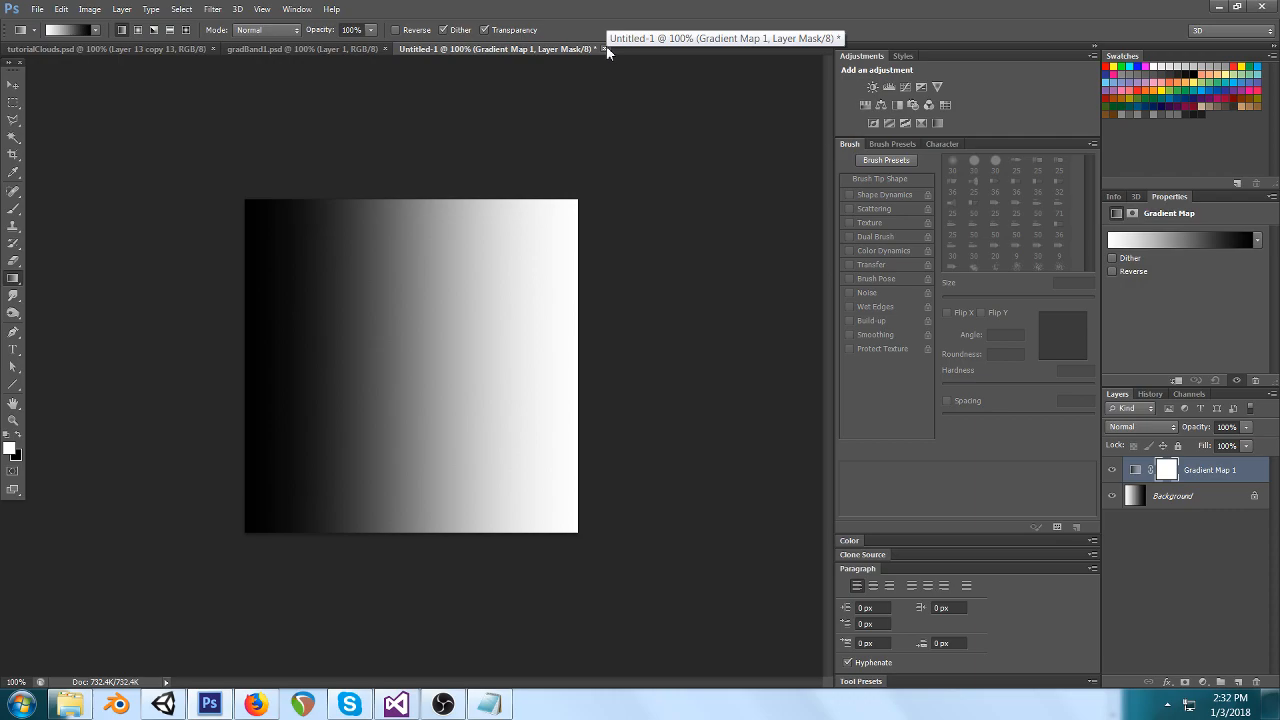
Switch to Unity and examine the glowing blue quad on the floor and the effects around it.
left_click(163, 704)
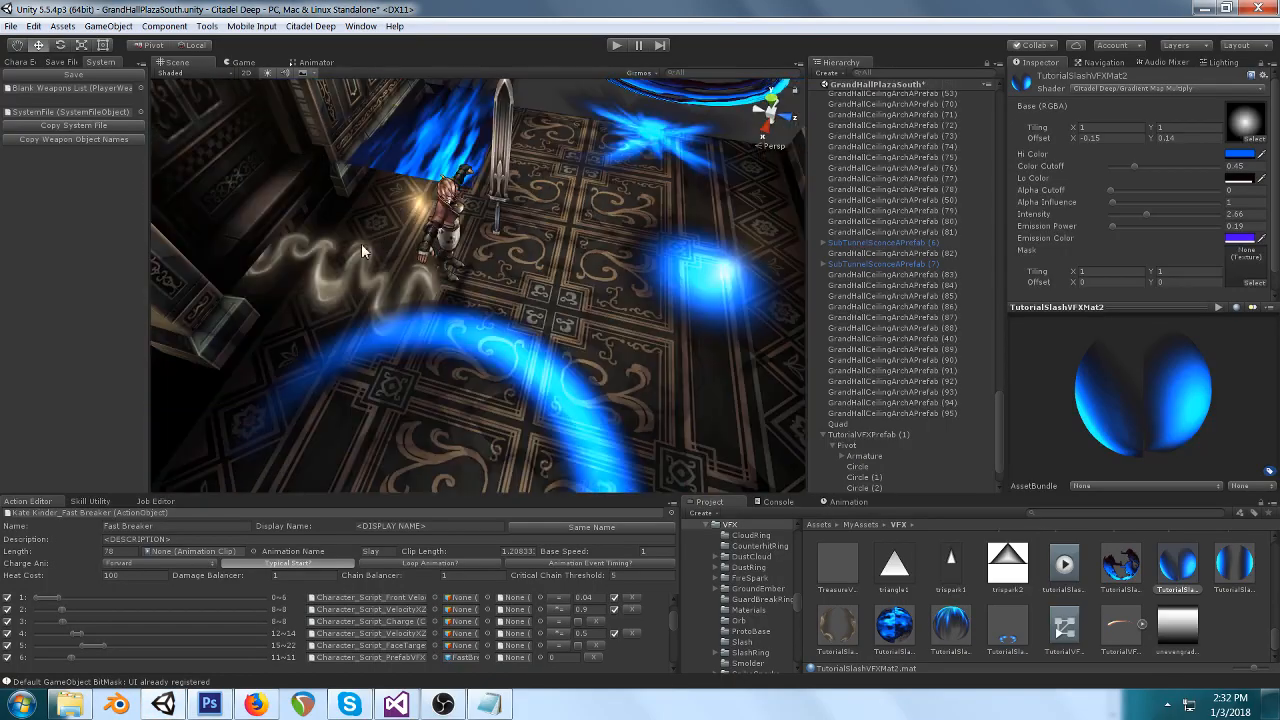
middle_click_drag(700, 128, 521, 225)
left_click(461, 437)
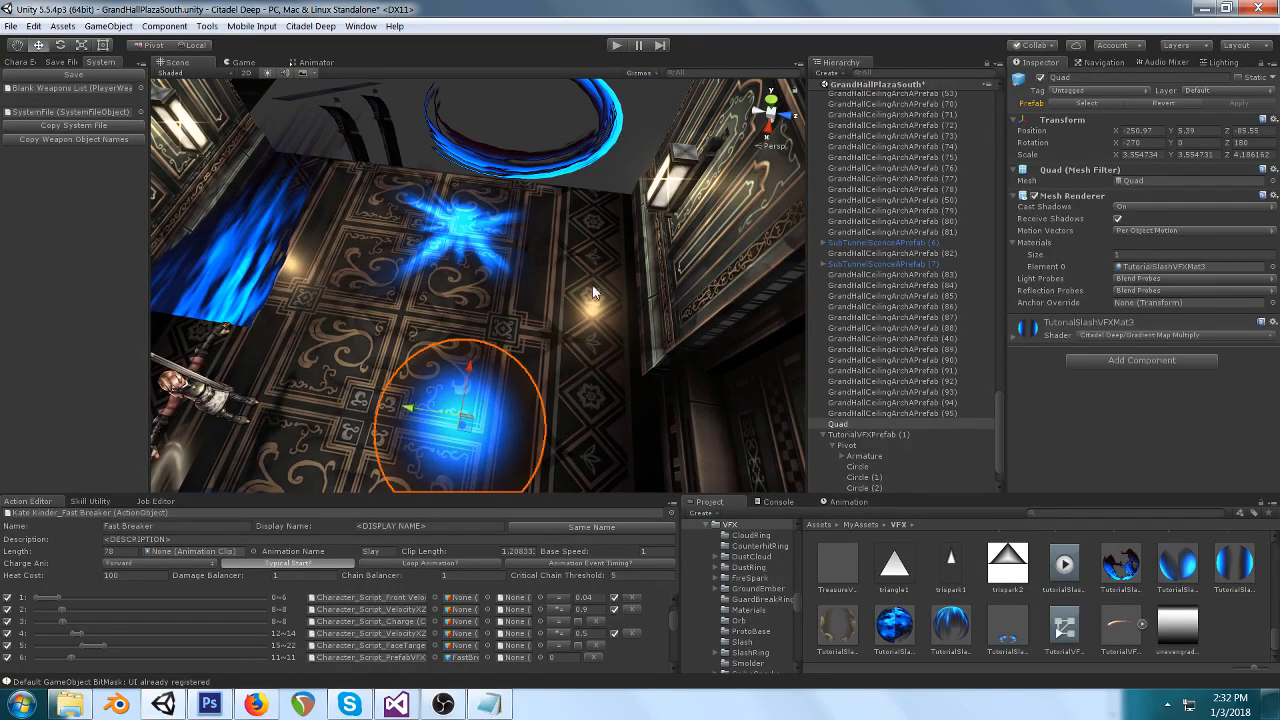
left_click(619, 168)
left_click_drag(619, 168, 657, 330, "alt")
middle_click_drag(657, 330, 671, 271)
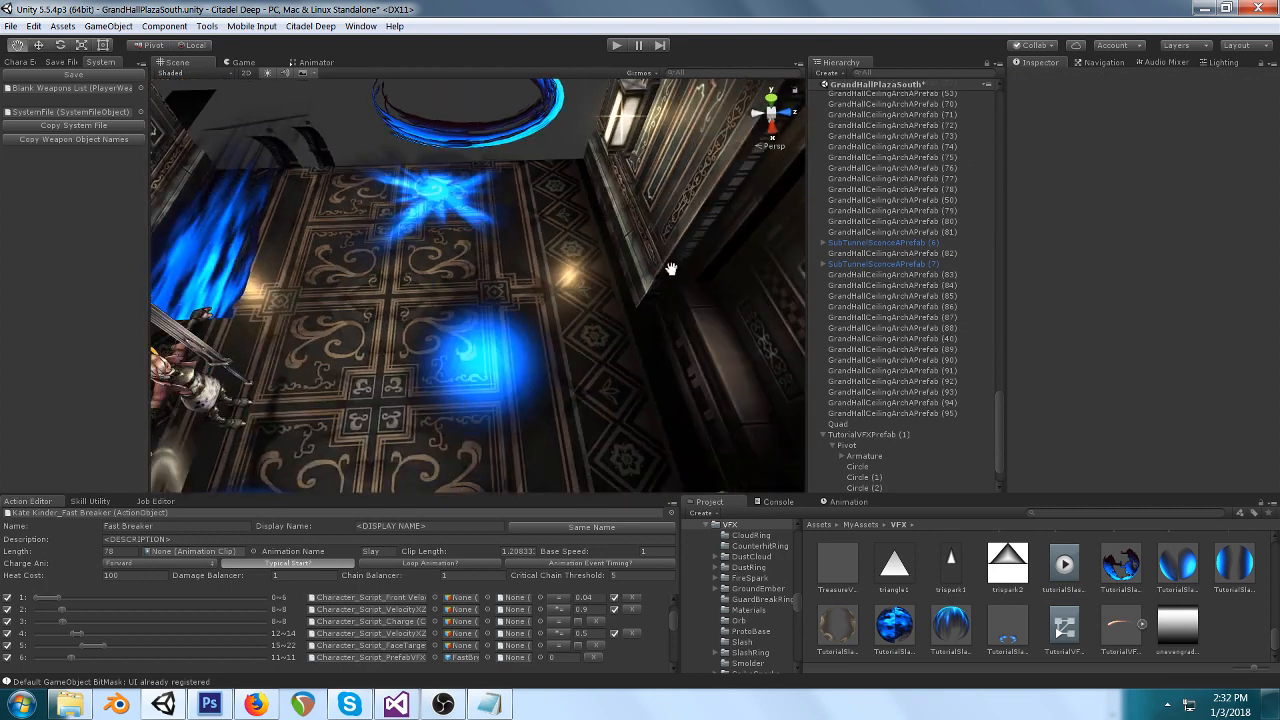
Select the glowing Quad, expand its TutorialSlashVFXMat3 material settings, and locate its Base texture in the project.
left_click(507, 373)
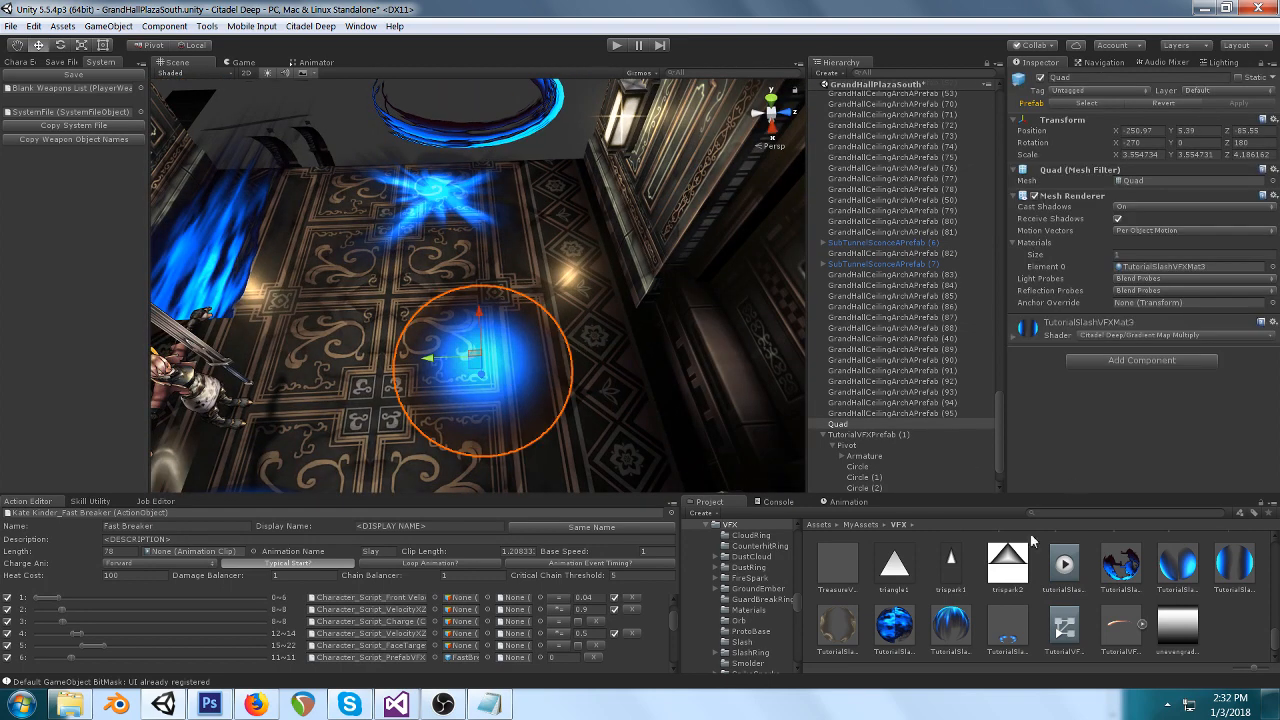
left_click(1014, 337)
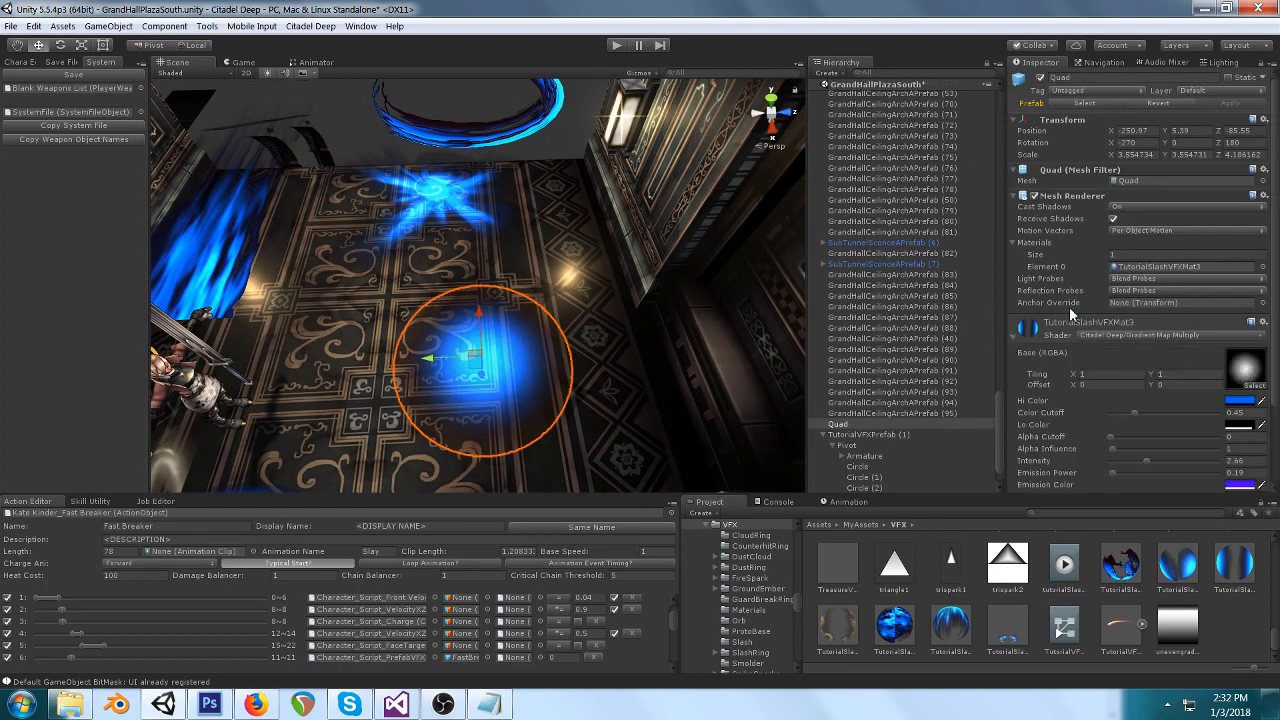
left_click(1246, 372)
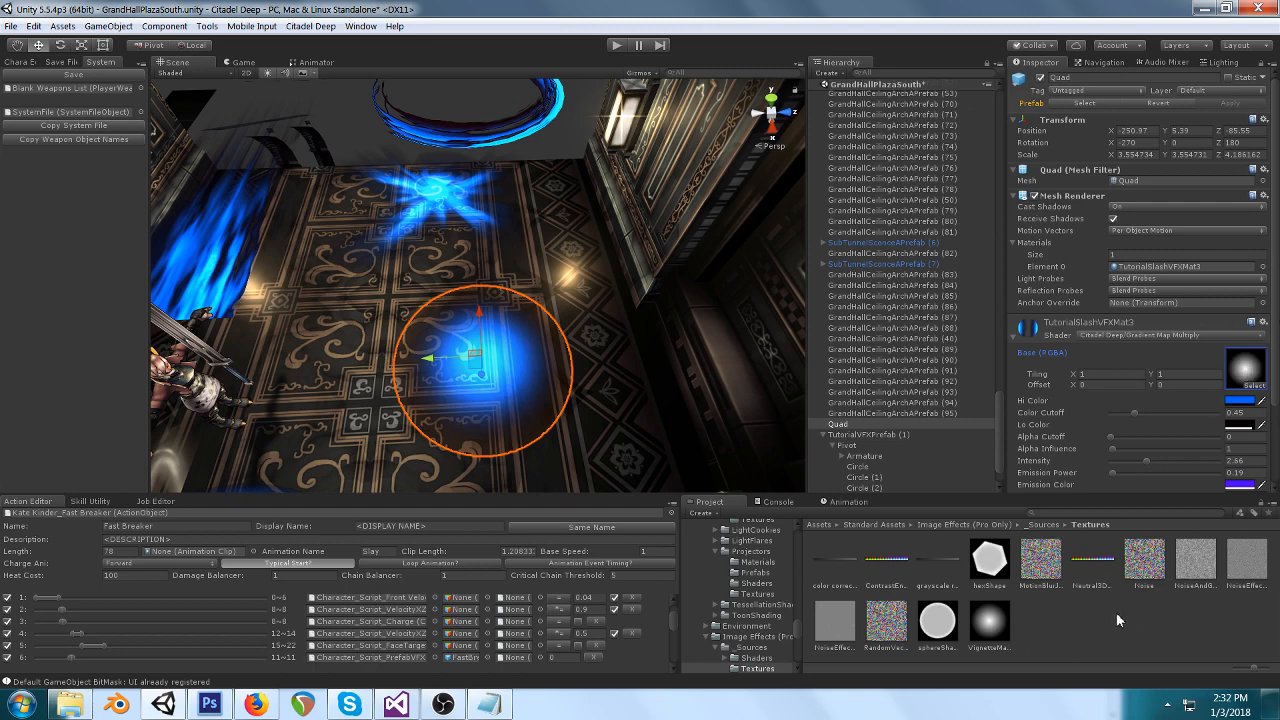
left_click(1098, 634)
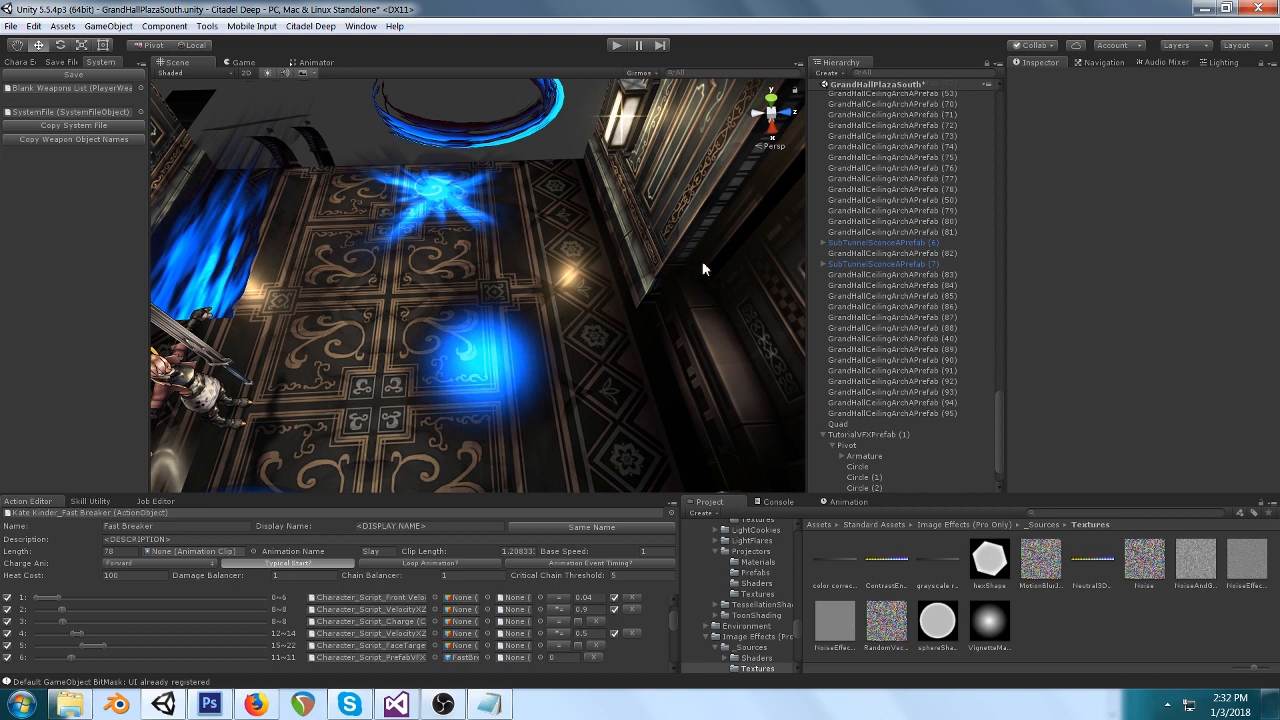
Select the Quad again and inspect its material's Lo Color and Hi Color without changing them.
left_click(500, 359)
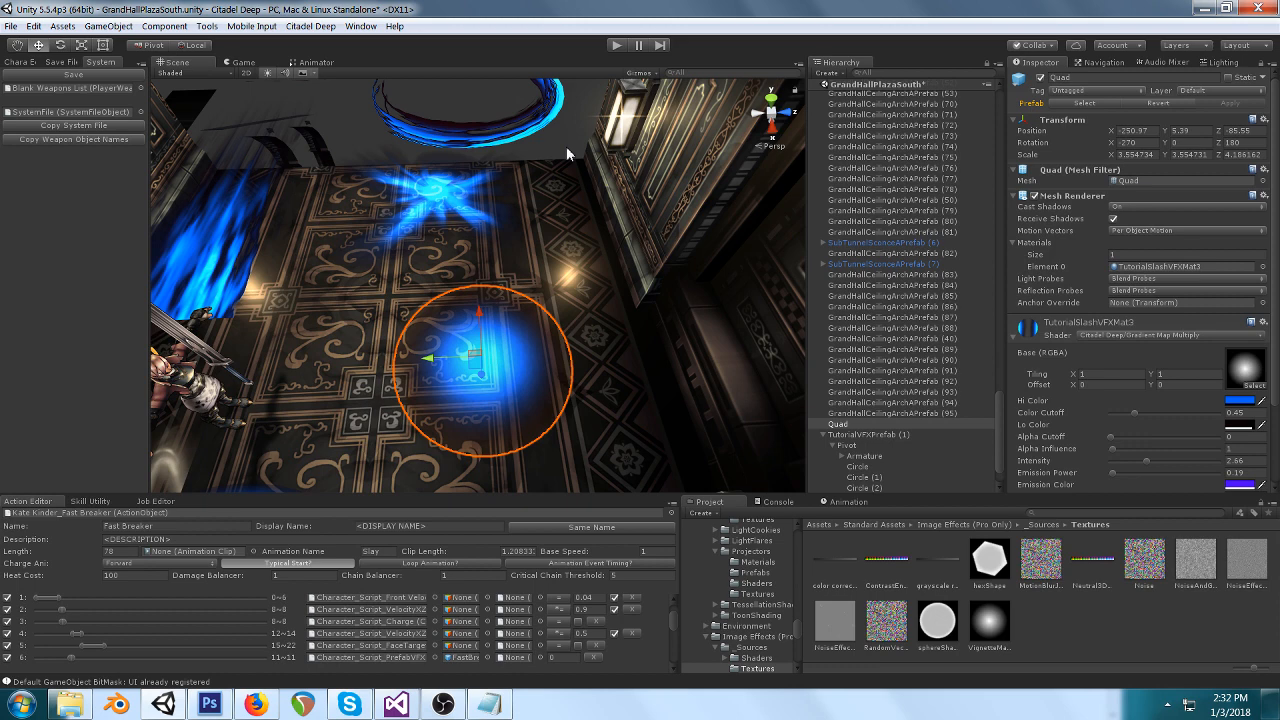
left_click(1240, 425)
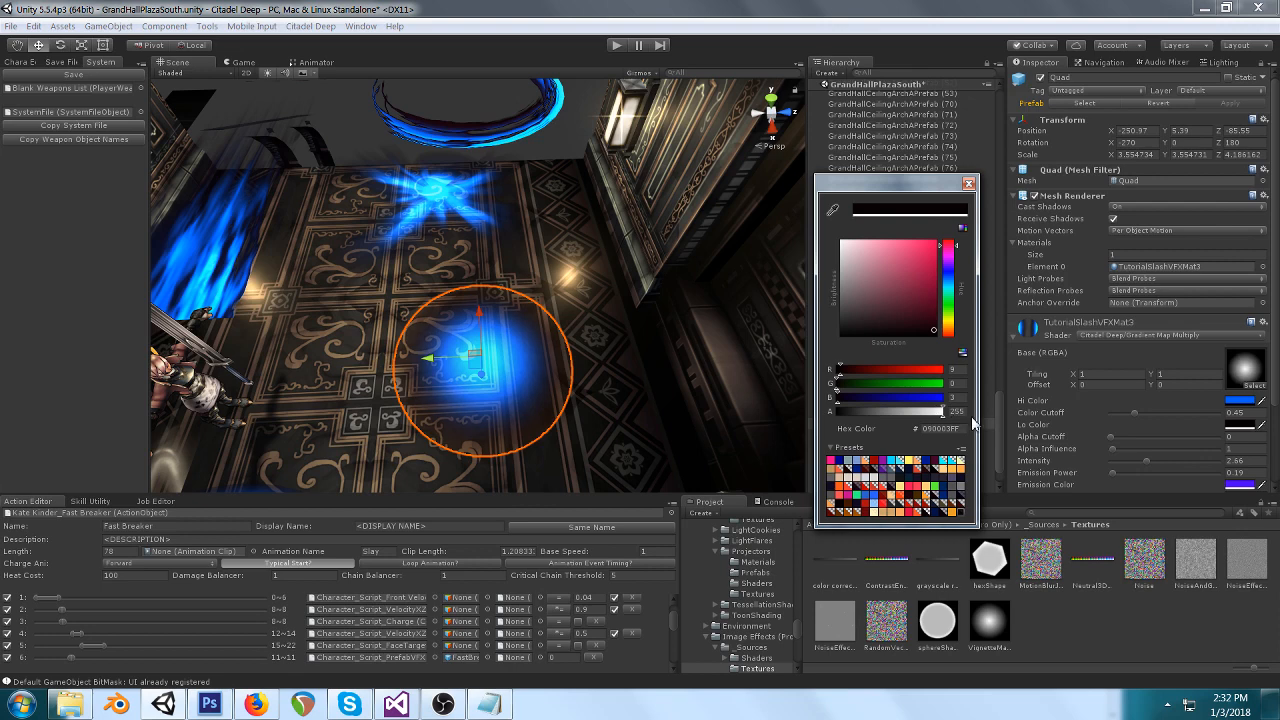
left_click(968, 183)
left_click(1240, 401)
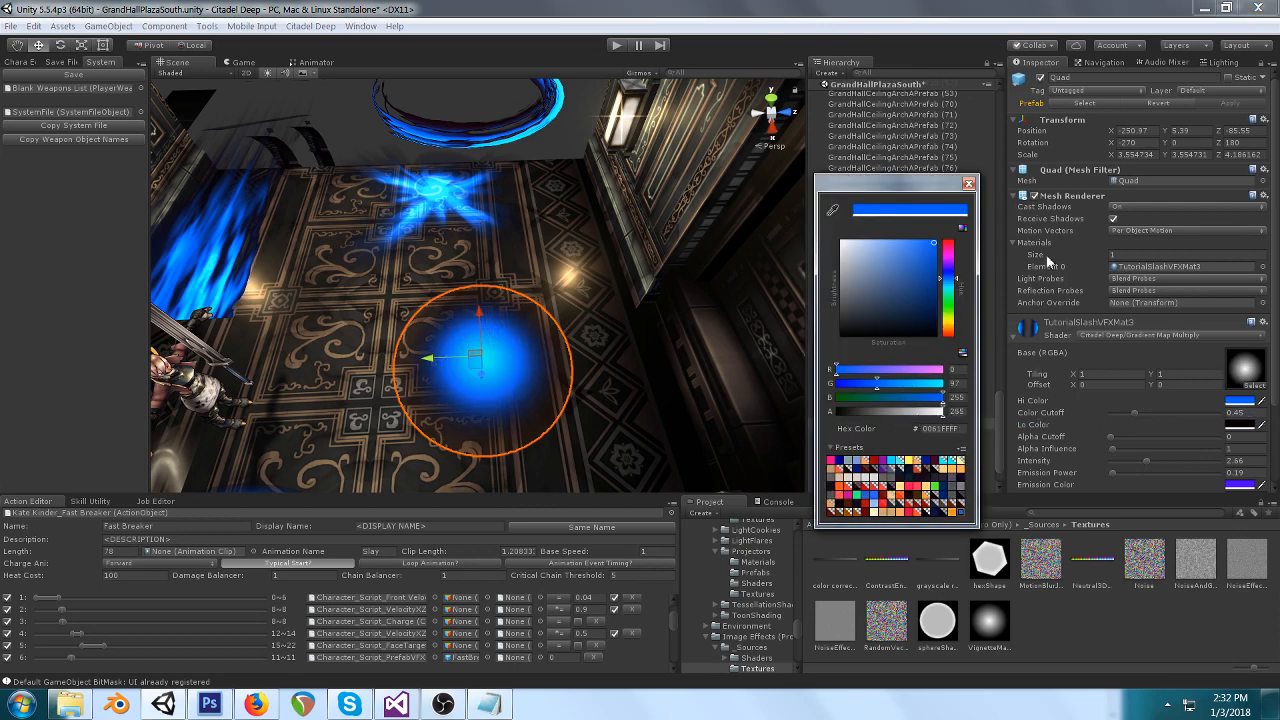
left_click(968, 184)
Select the Quad's TutorialSlashVFXMat3 material asset in the project and set its Intensity to 1.
right_click_drag(490, 307, 670, 255)
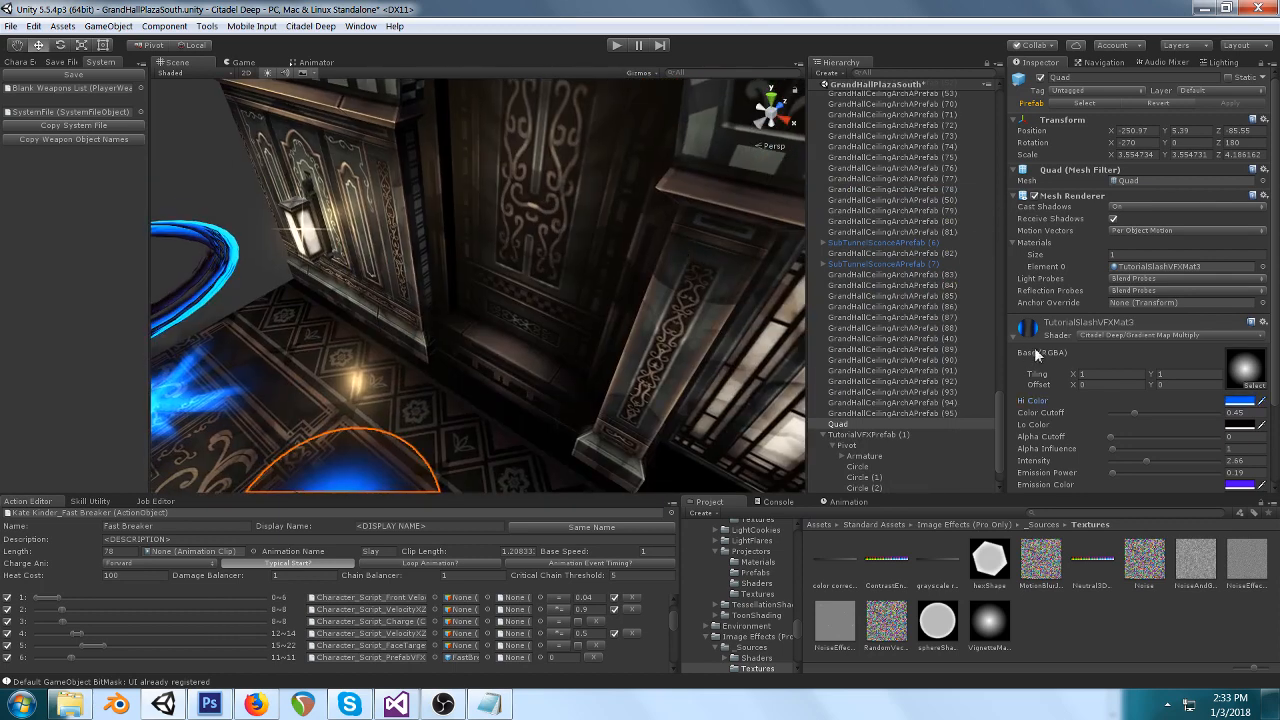
left_click(1148, 267)
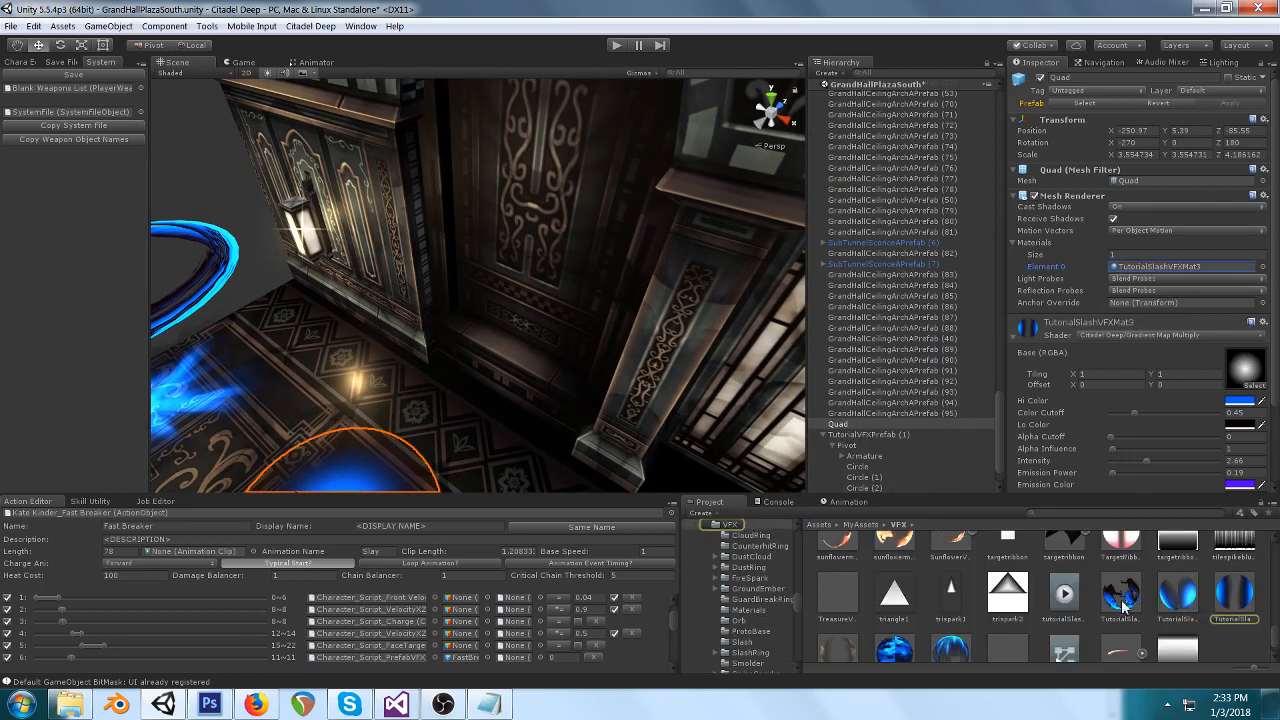
left_click(1240, 600)
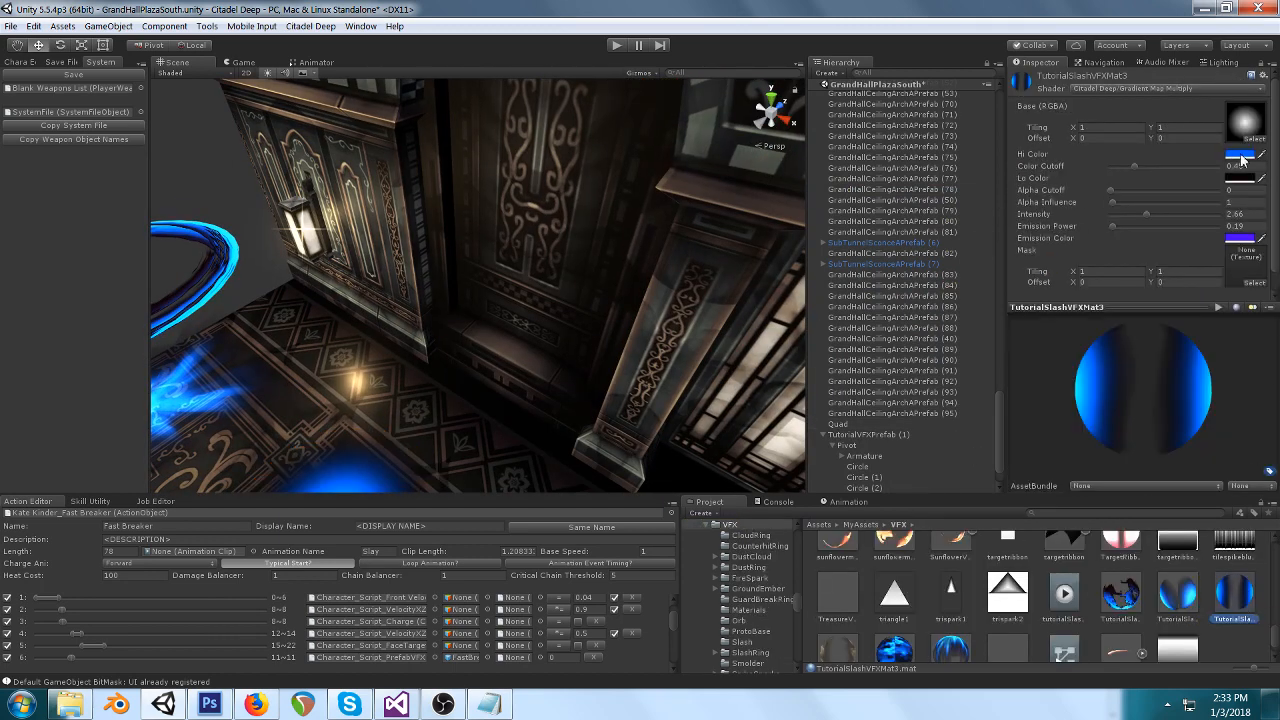
right_click_drag(520, 280, 472, 326)
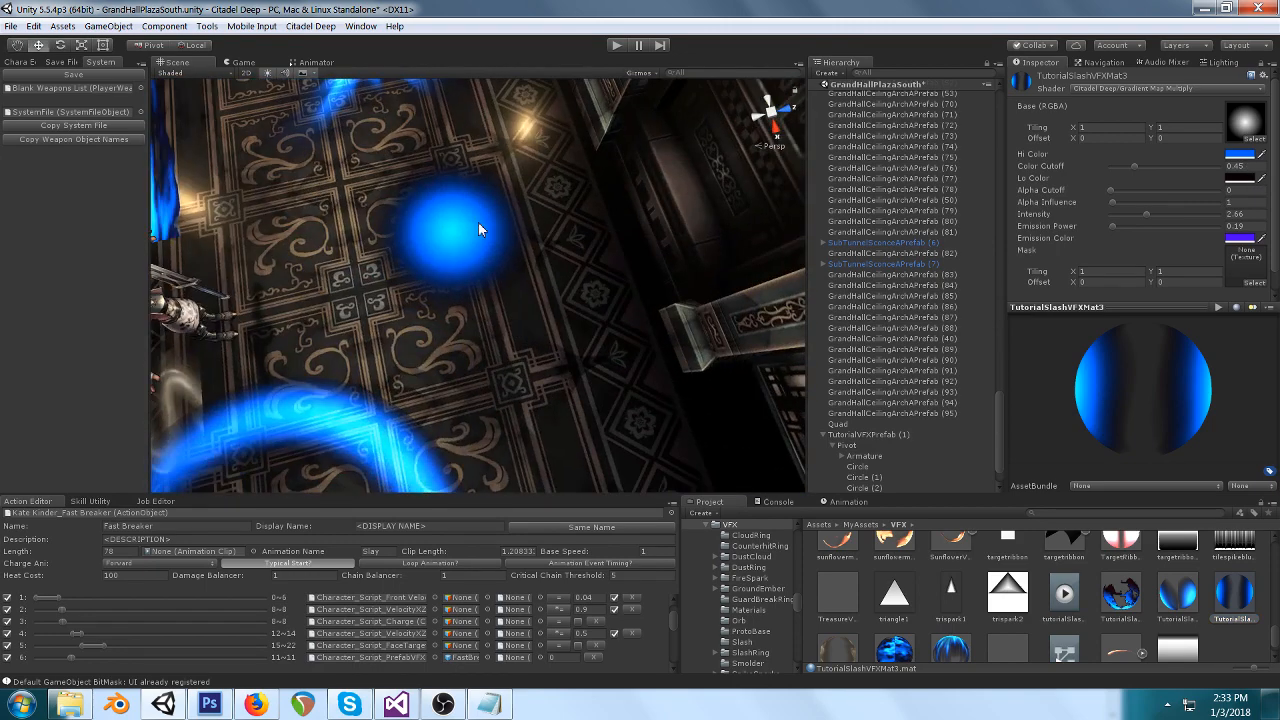
right_click_drag(453, 240, 698, 196)
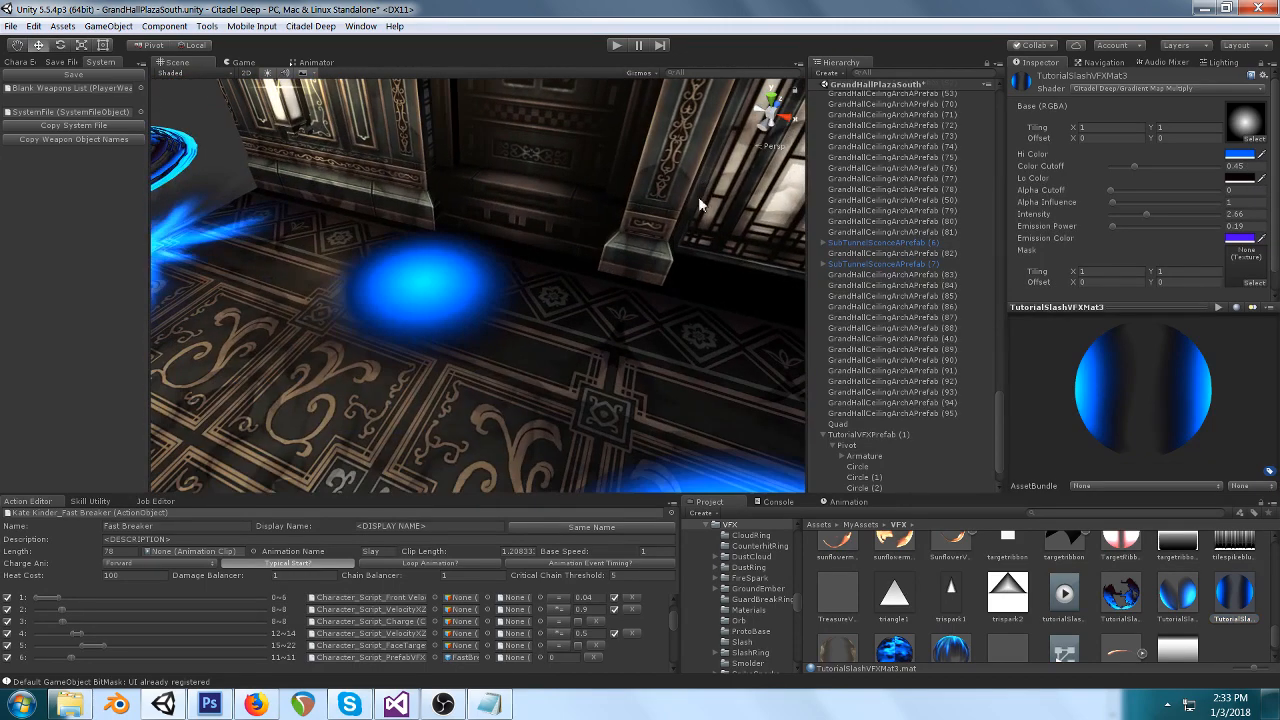
right_click_drag(595, 335, 622, 276)
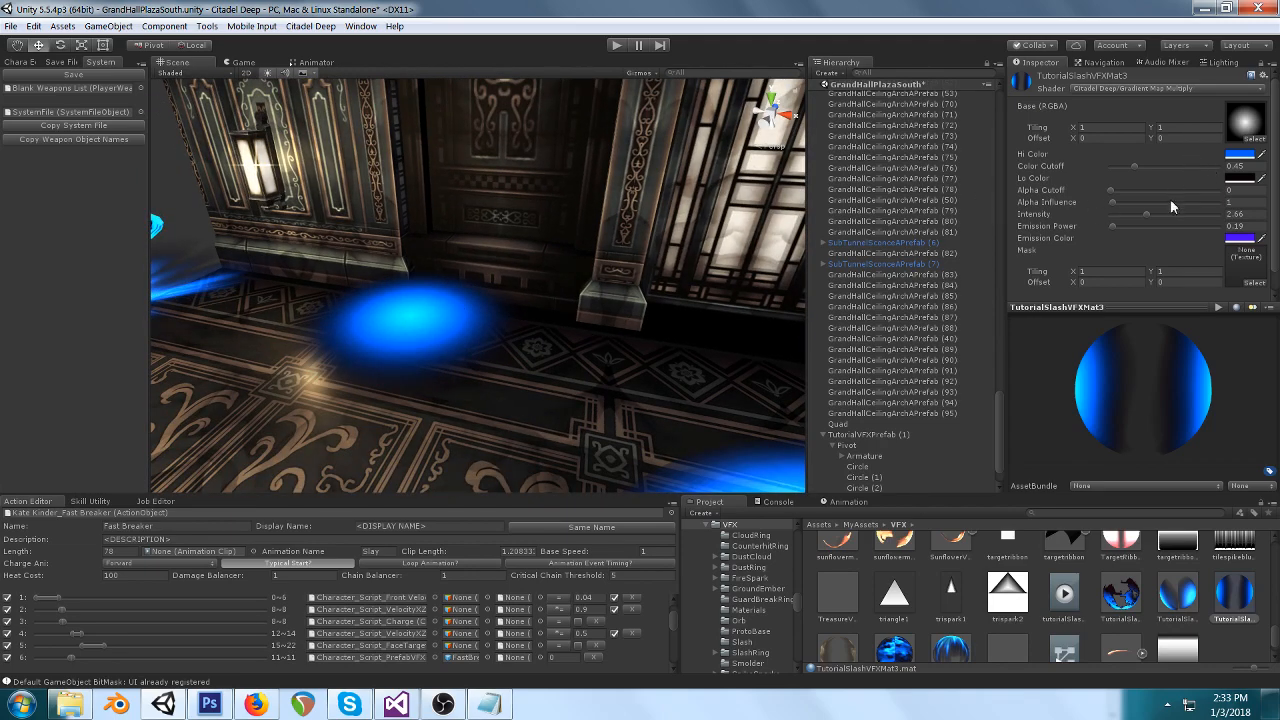
left_click(1238, 214)
type("1")
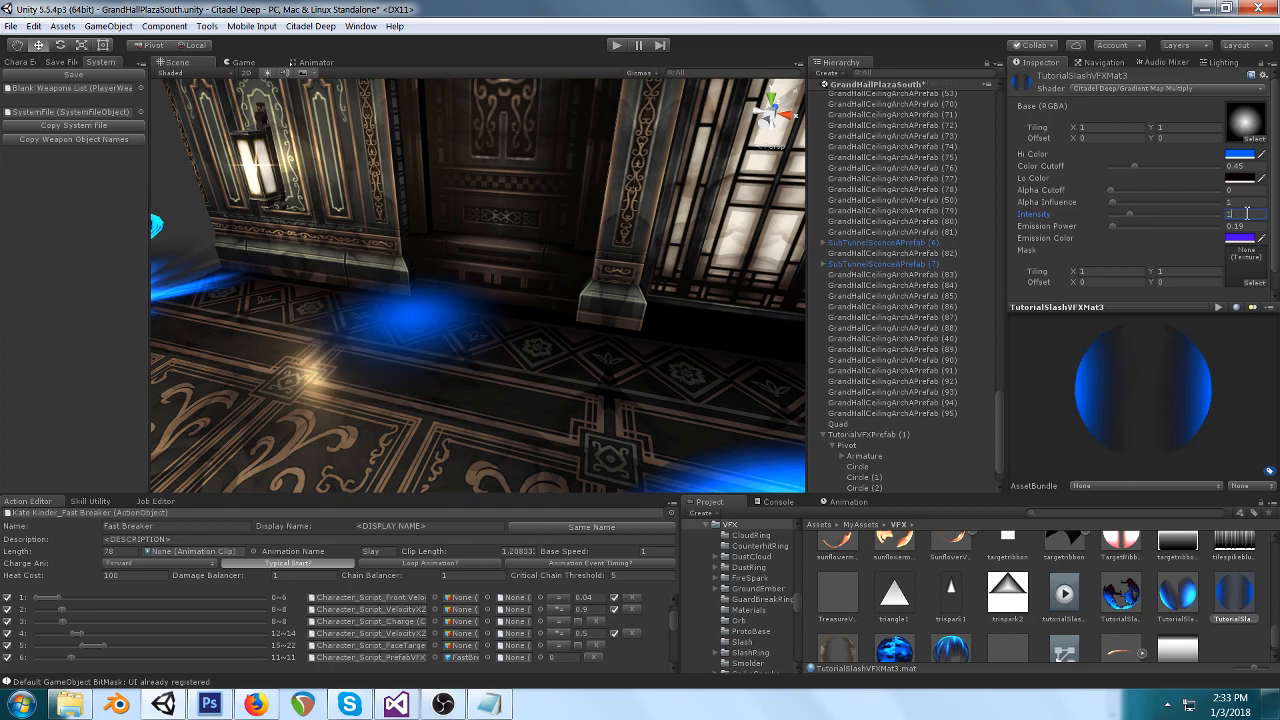
Inspect the TutorialSlashVFXMat3 material's Hi Color and compare it with the glow's centre in the scene.
right_click_drag(597, 326, 558, 307)
left_click(1240, 154)
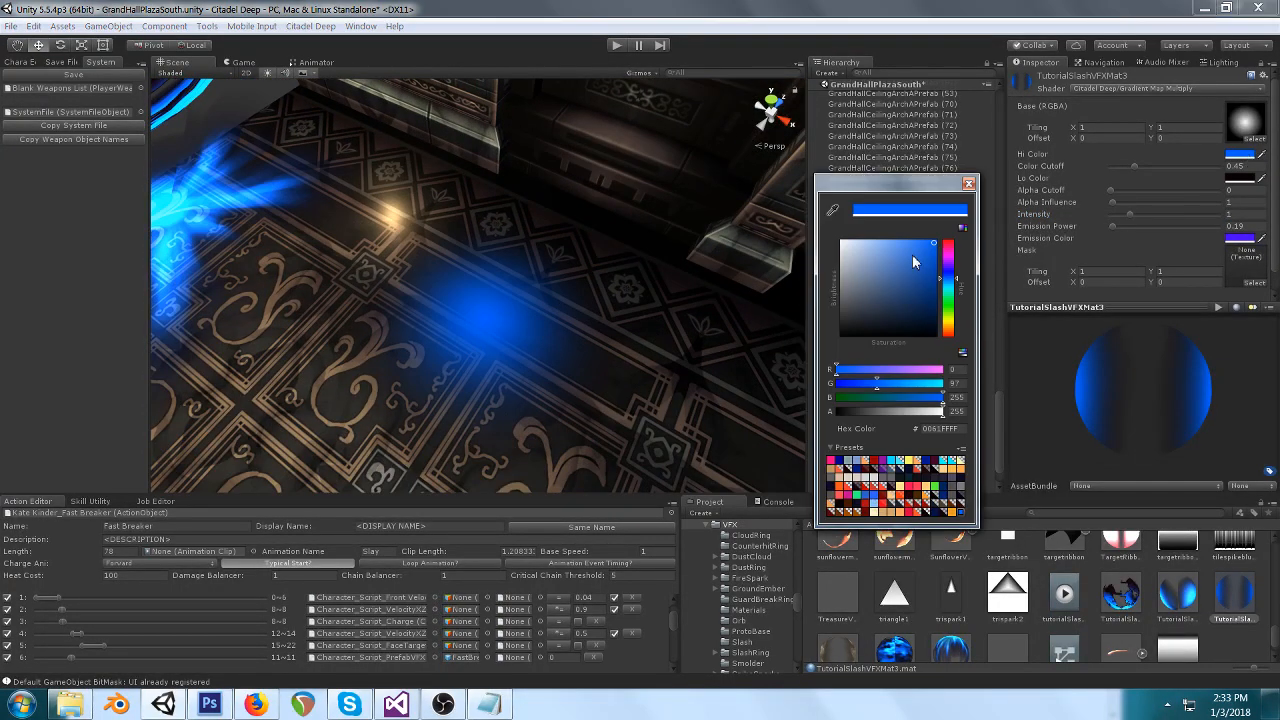
left_click(968, 184)
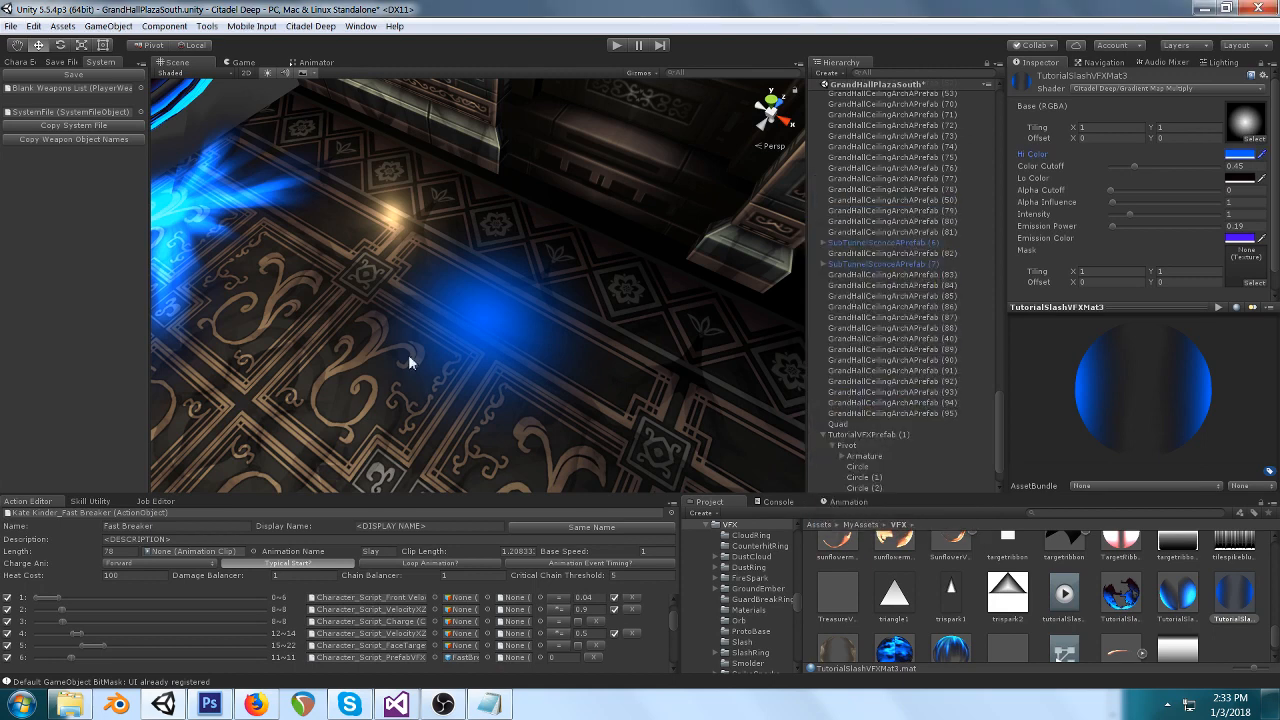
Try a bright pink Lo Color (FF005A) on the material, and set Lo Color to black.
left_click(1242, 178)
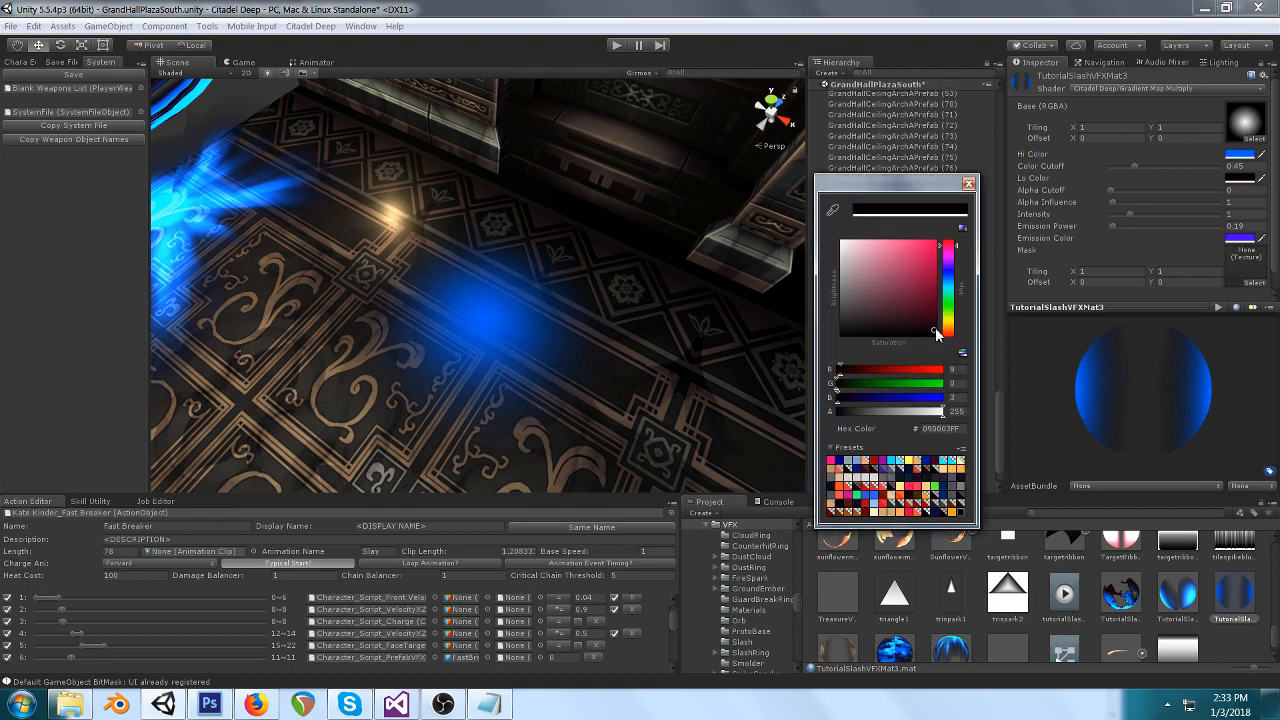
mouse_move(935, 325)
left_mouse_down()
mouse_move(936, 272)
mouse_move(984, 122)
left_mouse_up()
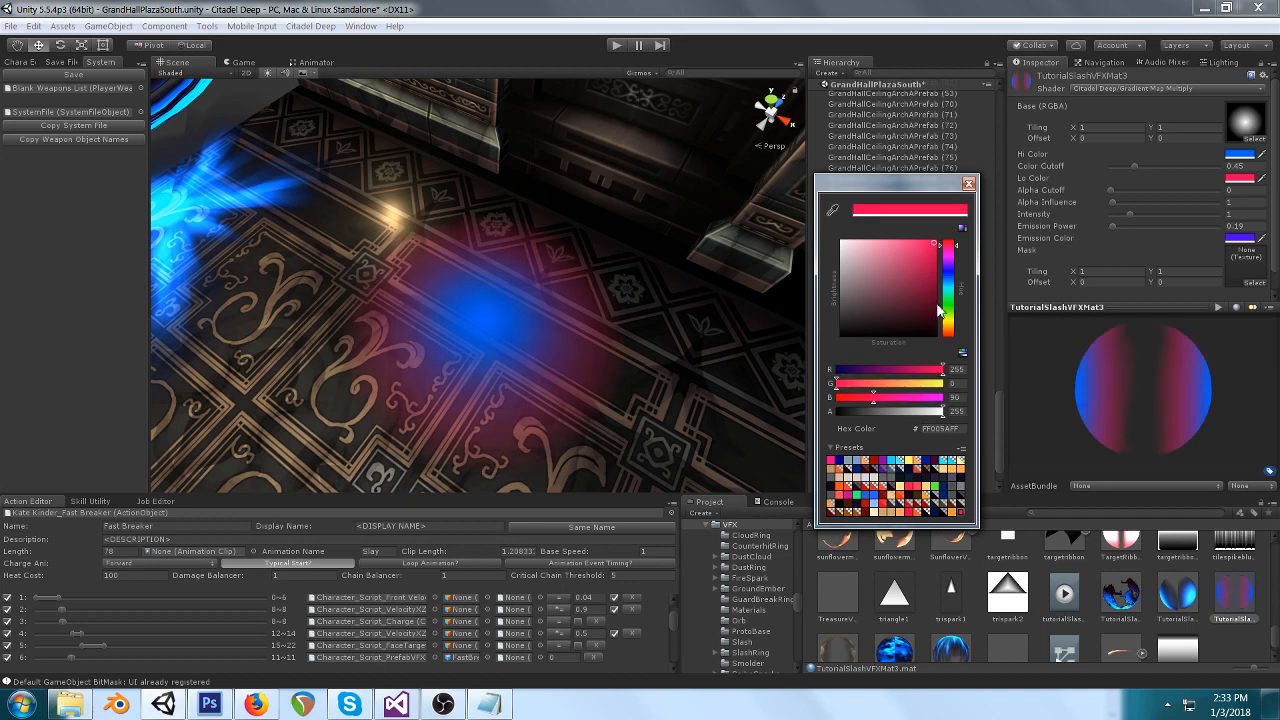
left_click_drag(937, 308, 935, 338)
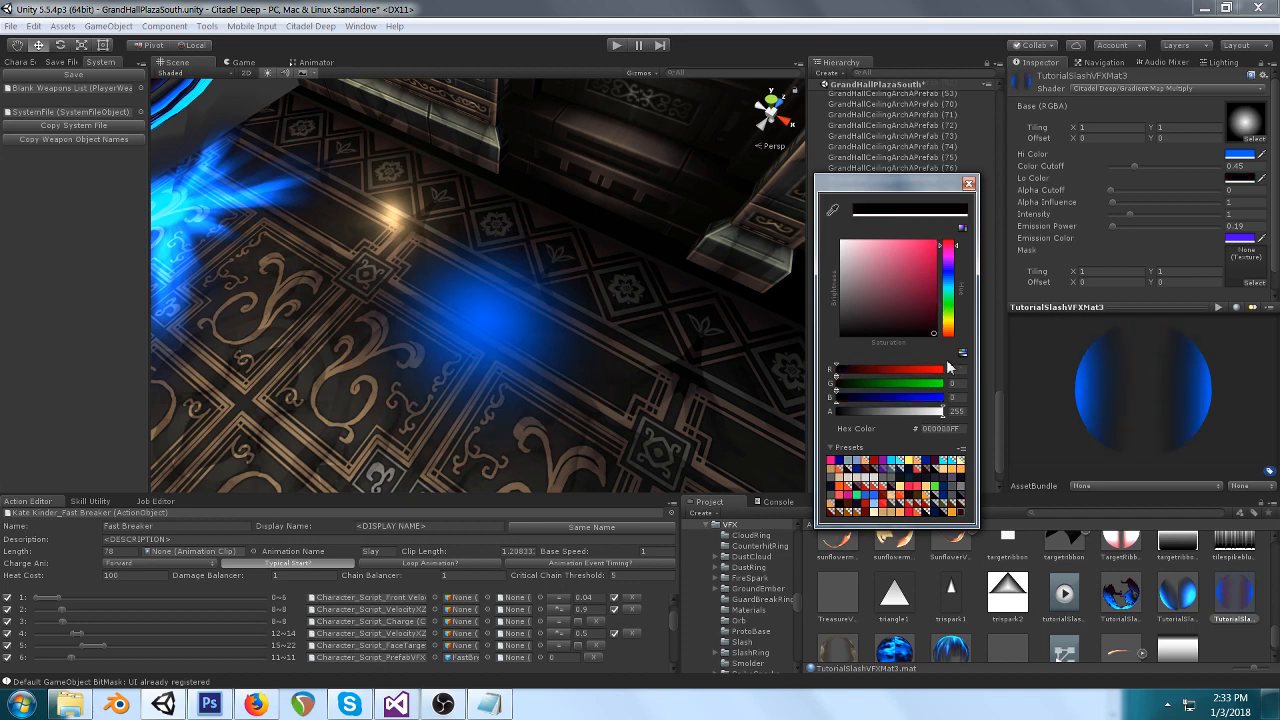
left_click(968, 183)
Locate the material's Base texture in the project, and switch to Photoshop to find its source in gradBand1.psd.
left_click(1245, 122)
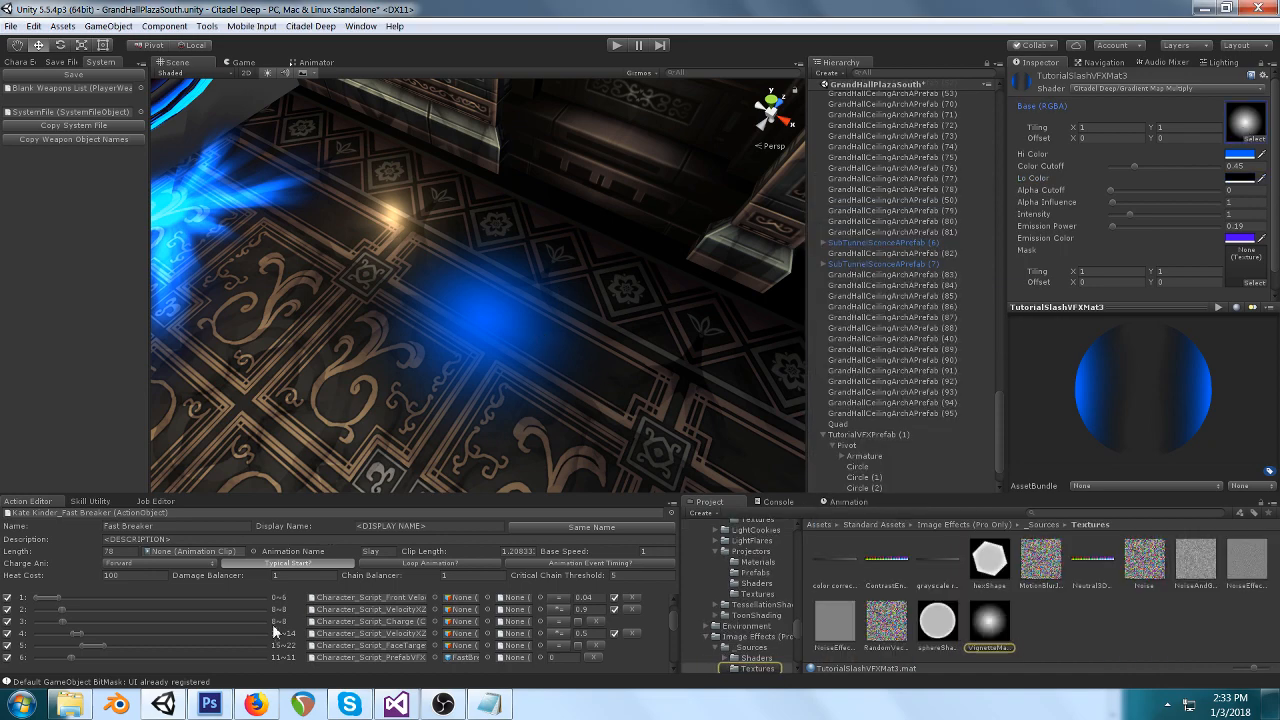
left_click(209, 705)
left_click(264, 48)
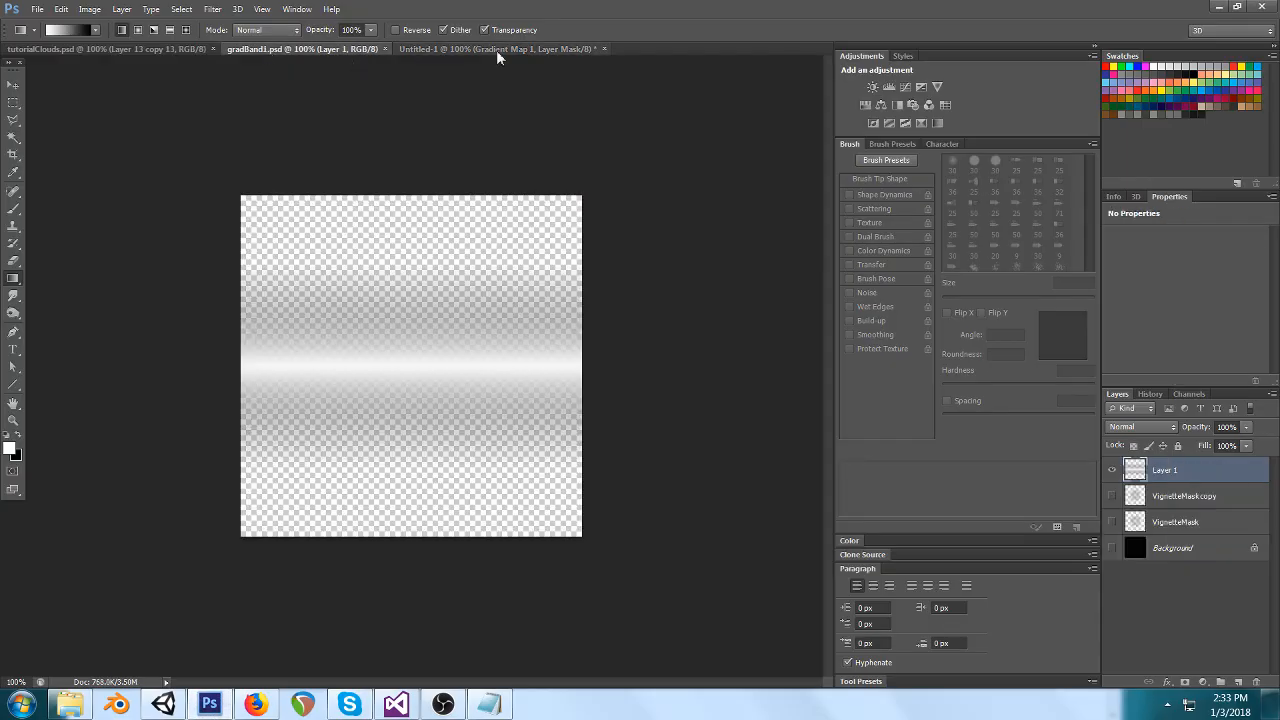
left_click(496, 50)
left_click(80, 48)
left_click(348, 48)
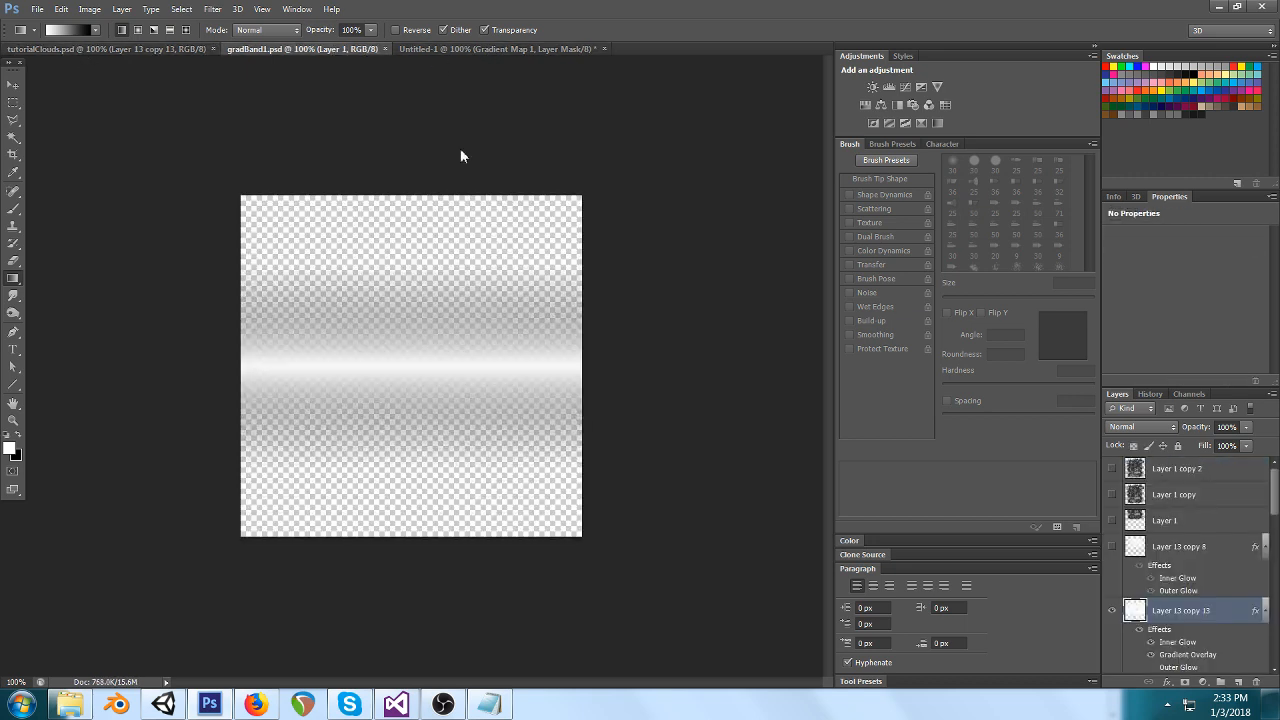
Hide Layer 1 and show only the VignetteMask layer, viewing the Background layer briefly before hiding it.
left_click(1111, 470)
left_click(1111, 548)
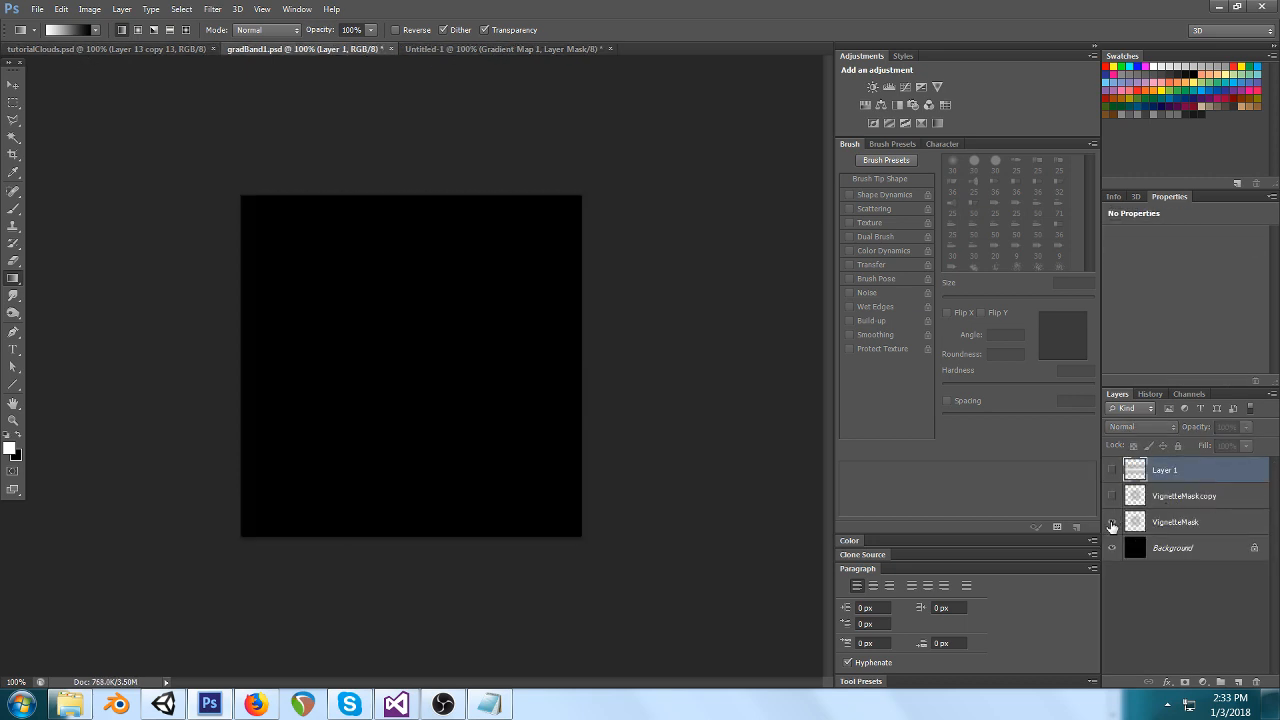
left_click(1112, 524)
left_click(1112, 548)
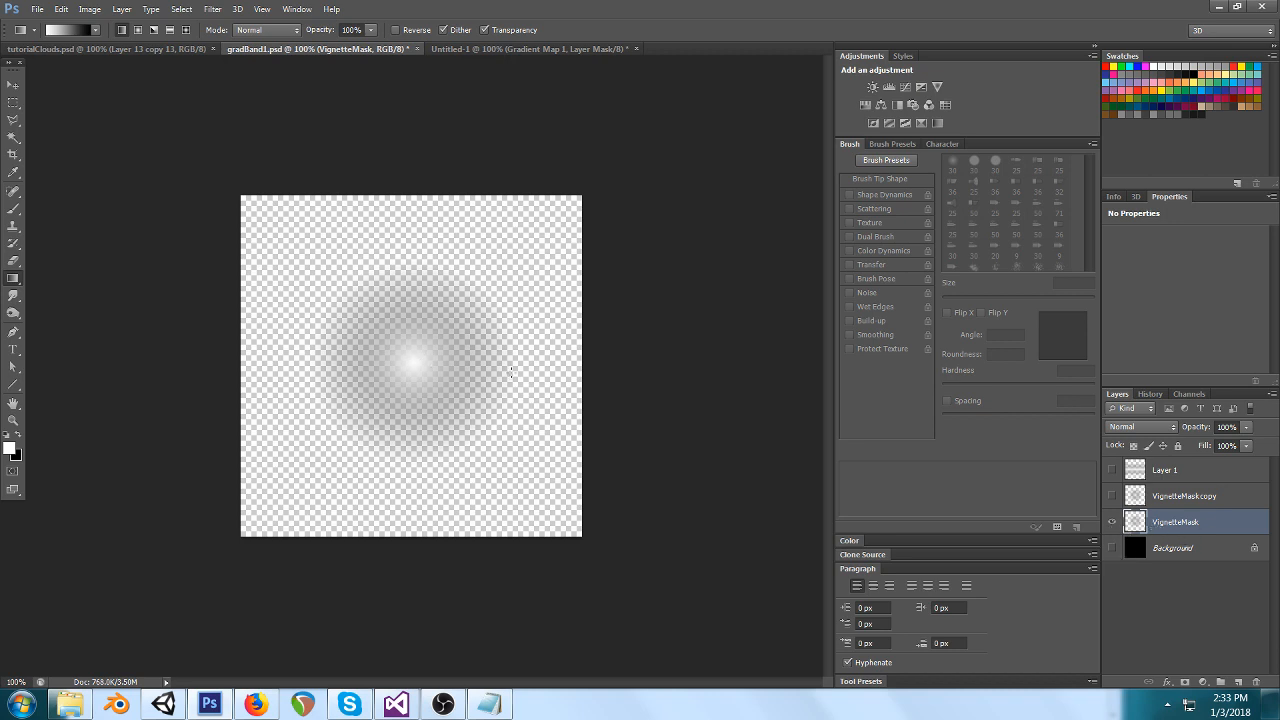
Compare the VignetteMask layer with and without the black Background layer, and switch to Unity.
left_click(1111, 548)
left_click(1112, 549)
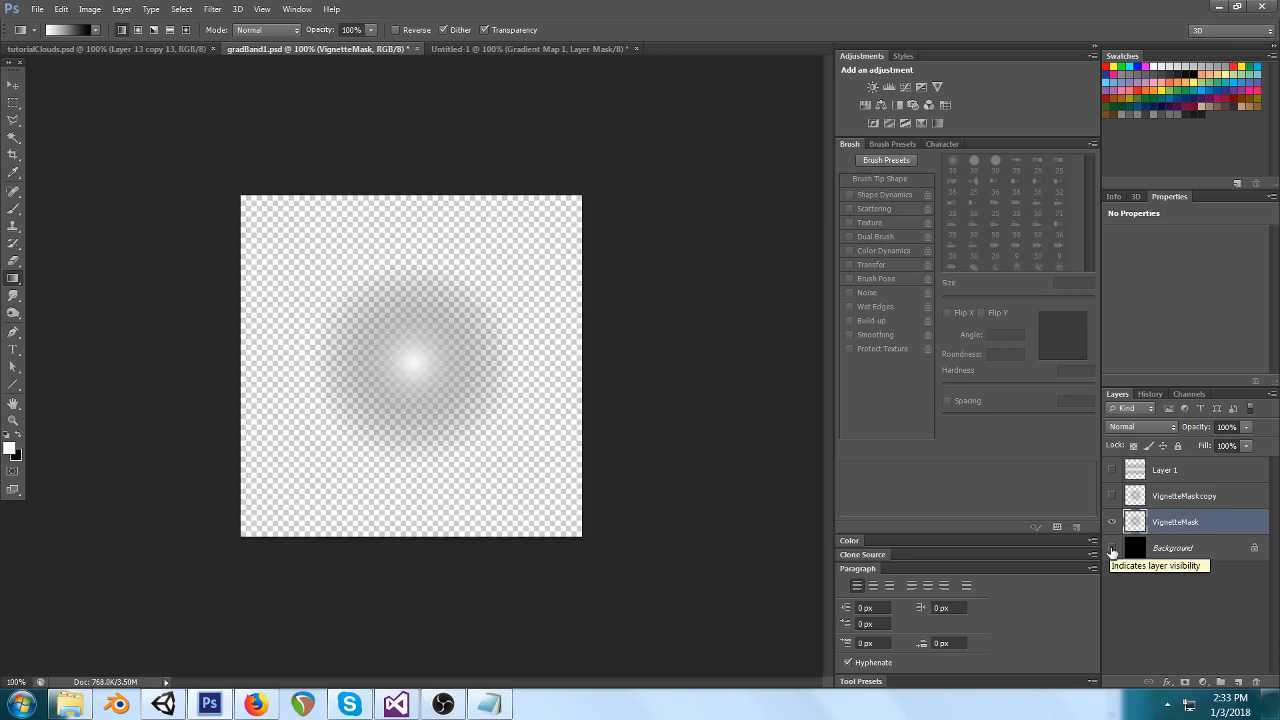
left_click(165, 706)
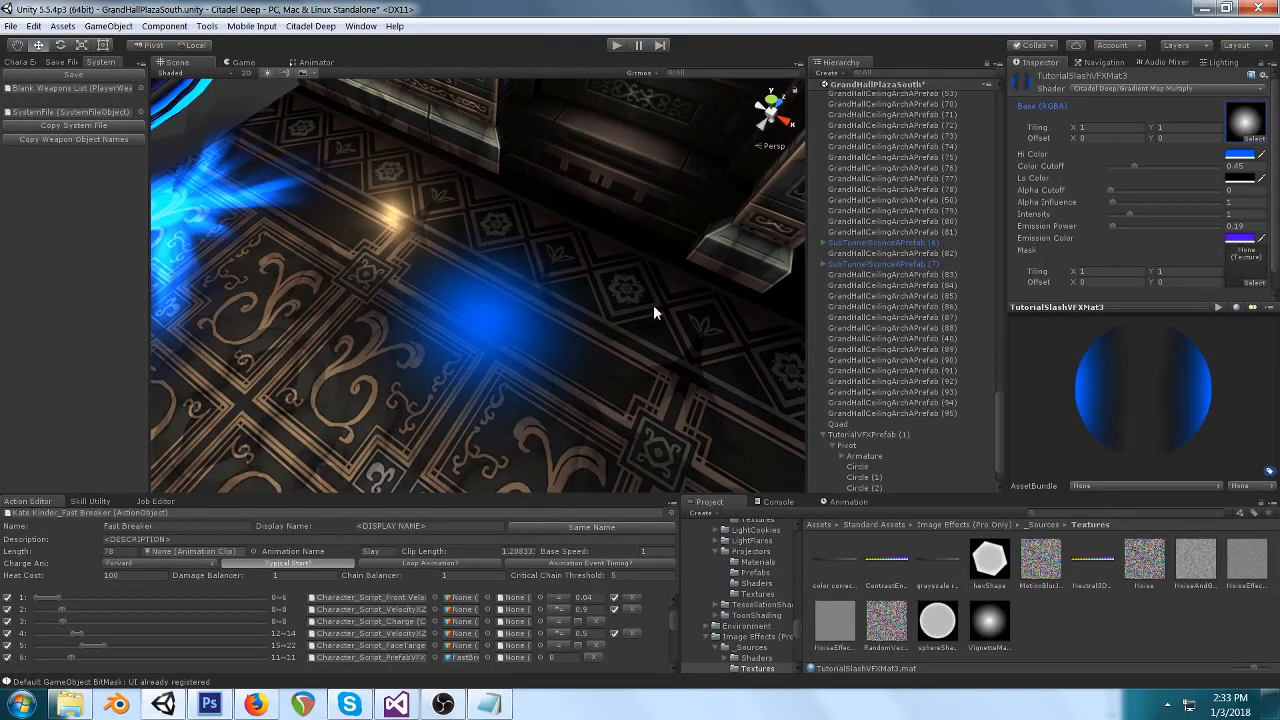
Set the alpha of TutorialSlashVFXMat3's Hi Color and Lo Color to 0.
left_click(1240, 154)
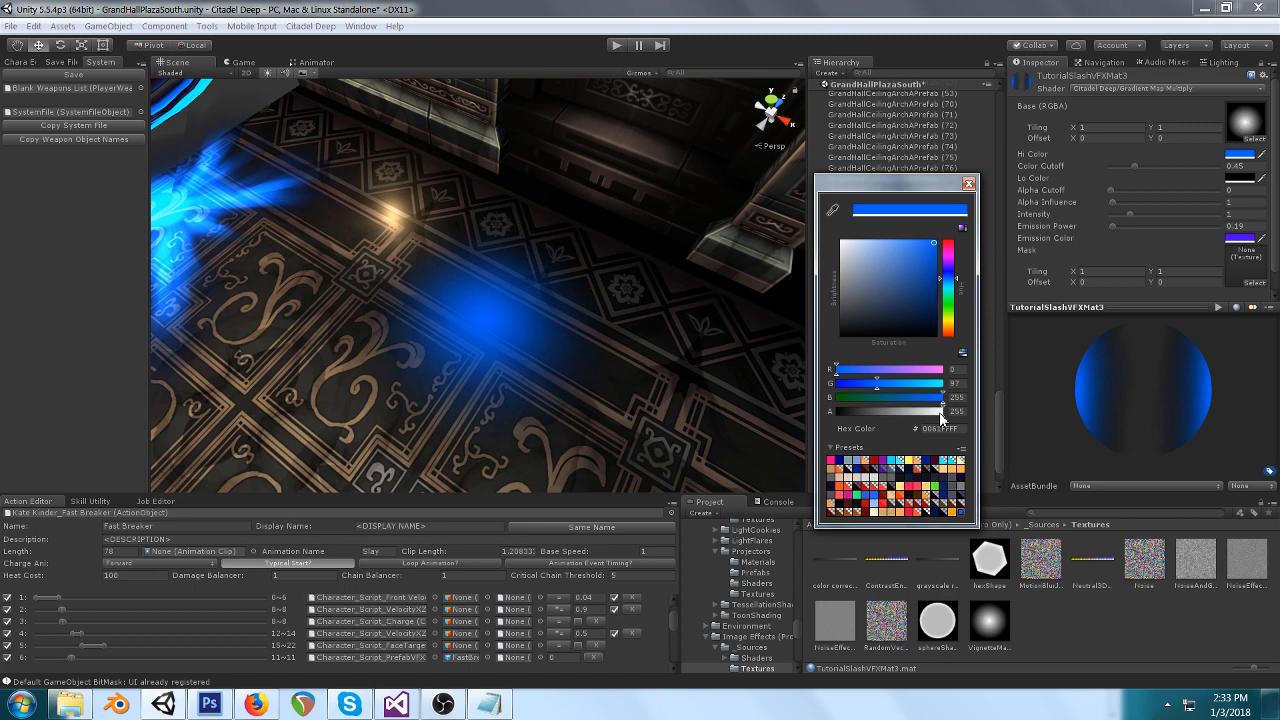
left_click_drag(941, 413, 836, 414)
left_click(968, 183)
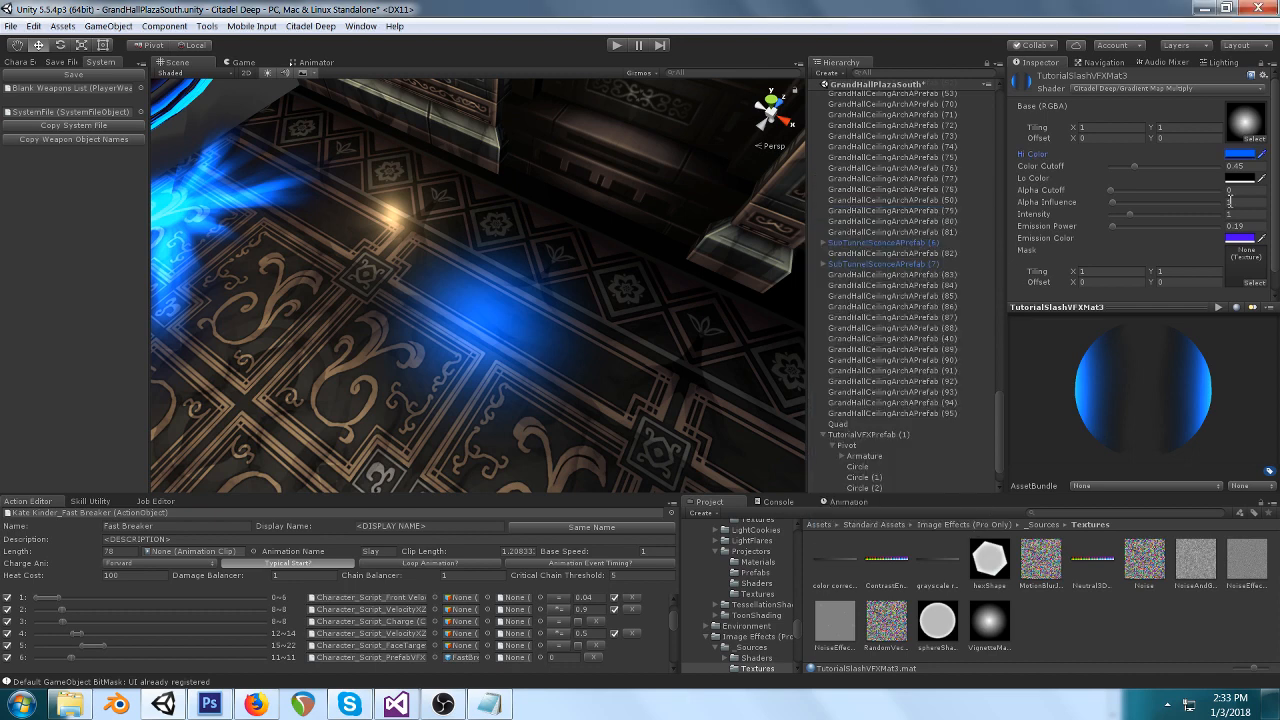
left_click(1238, 179)
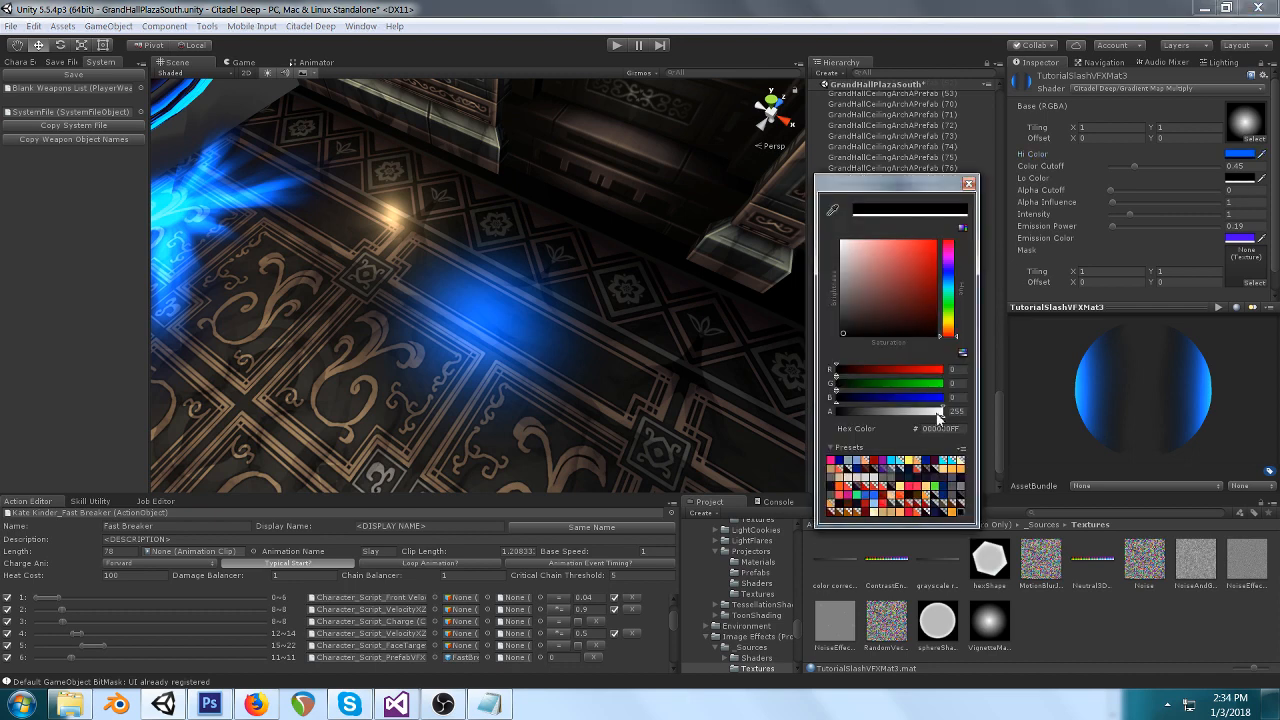
left_click_drag(938, 412, 836, 413)
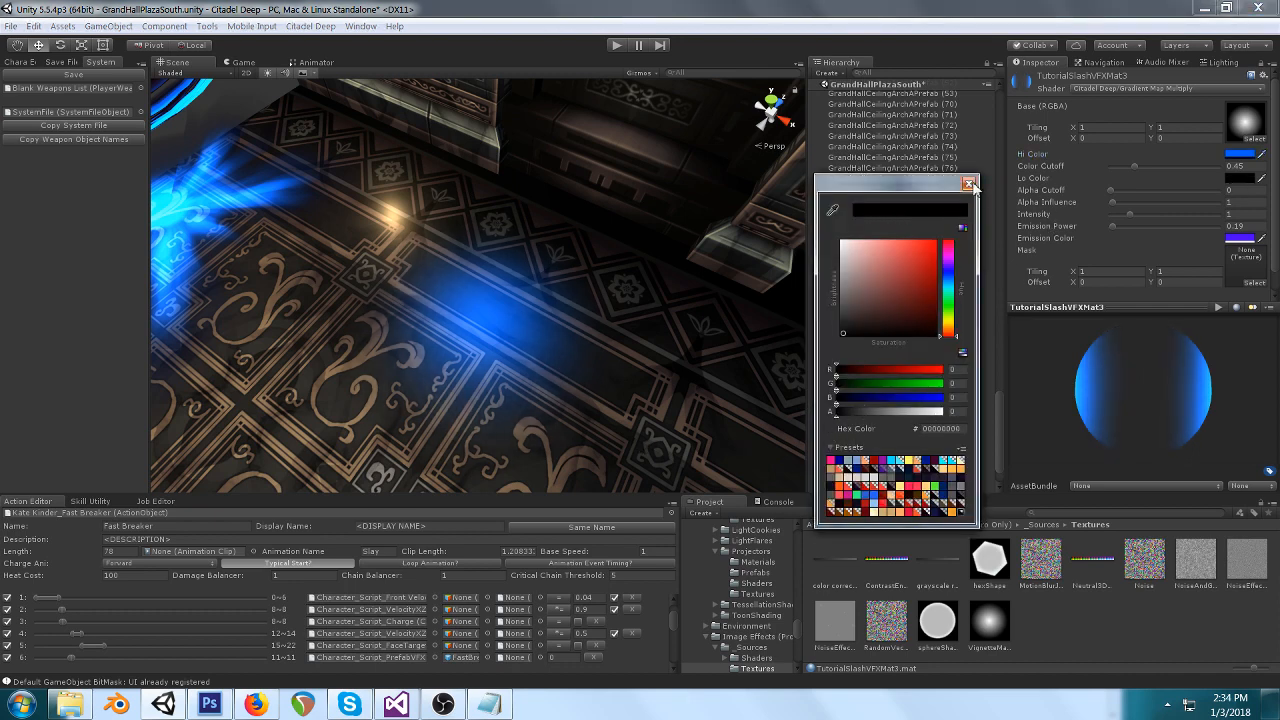
left_click(1140, 147)
Raise the material's Intensity to 2.49 and view the glow on the floor from a wider angle.
left_click_drag(1135, 218, 1148, 217)
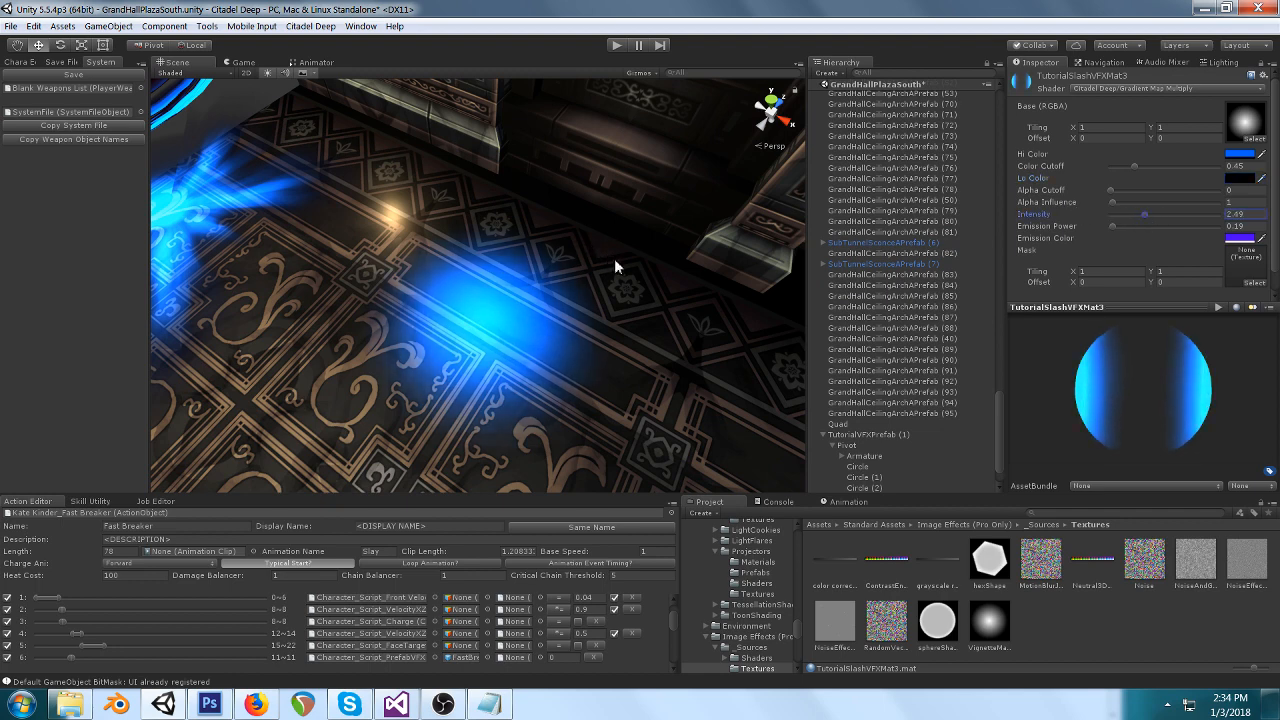
left_click_drag(575, 380, 617, 294, "alt")
scroll(620, 220, "down", 5)
scroll(617, 294, "up", 5)
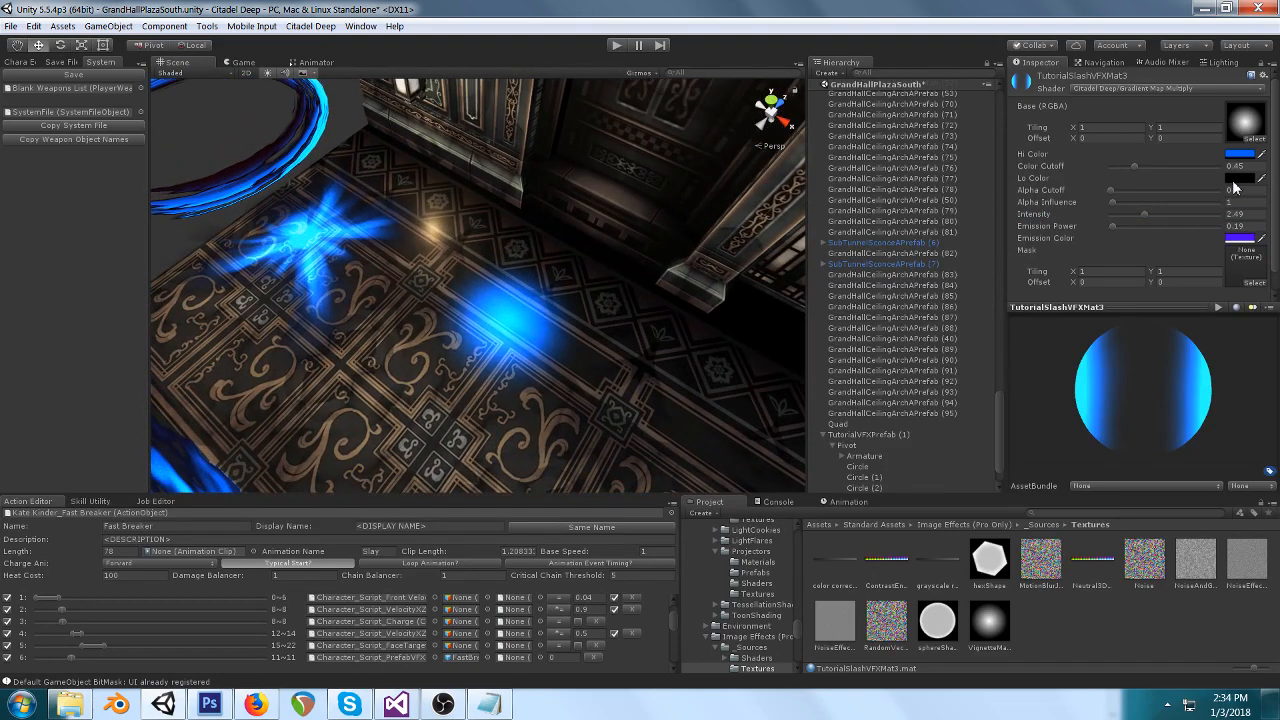
Try an alpha of 255 on the material's Lo Color, and return it to 0.
left_click(1236, 180)
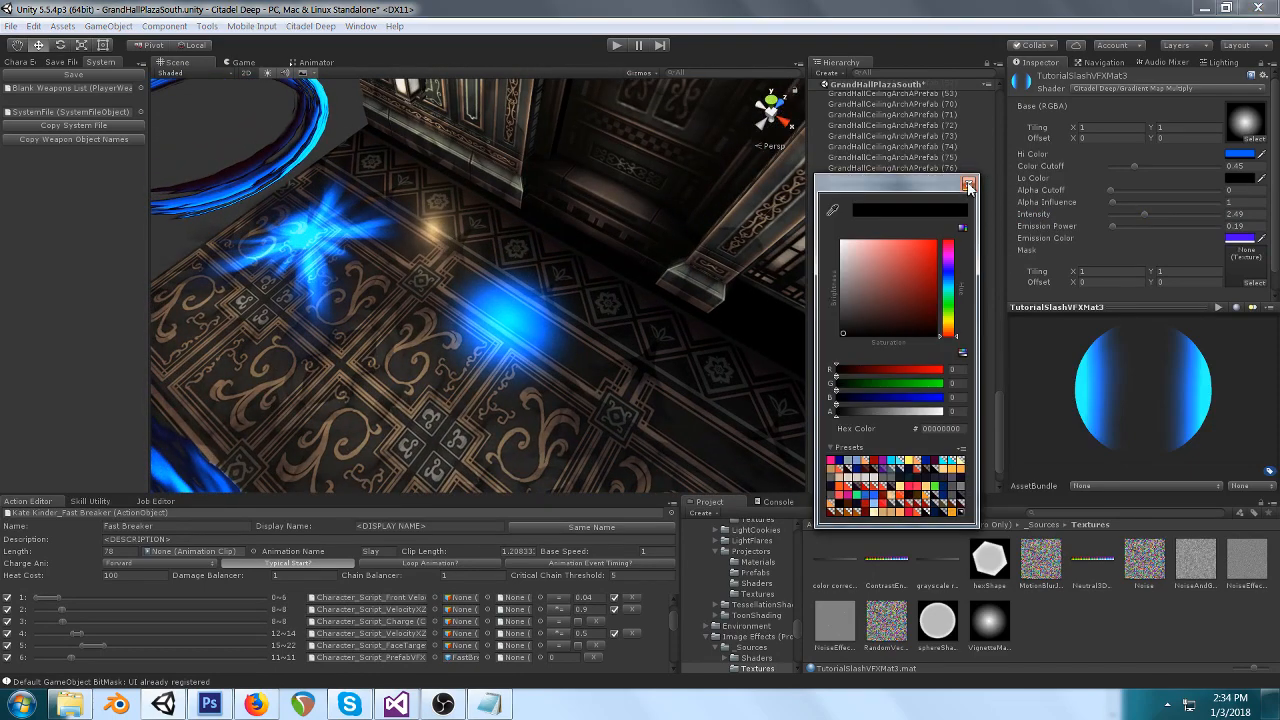
left_click_drag(856, 411, 985, 420)
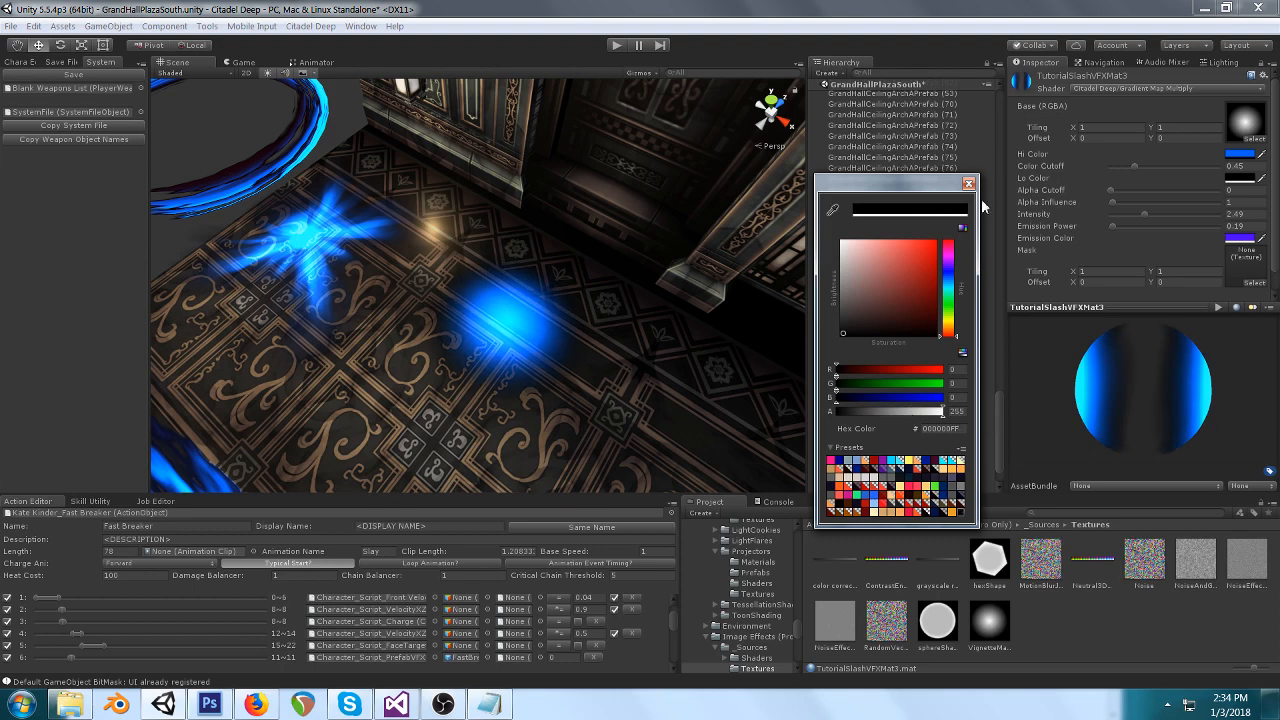
left_click_drag(908, 412, 697, 424)
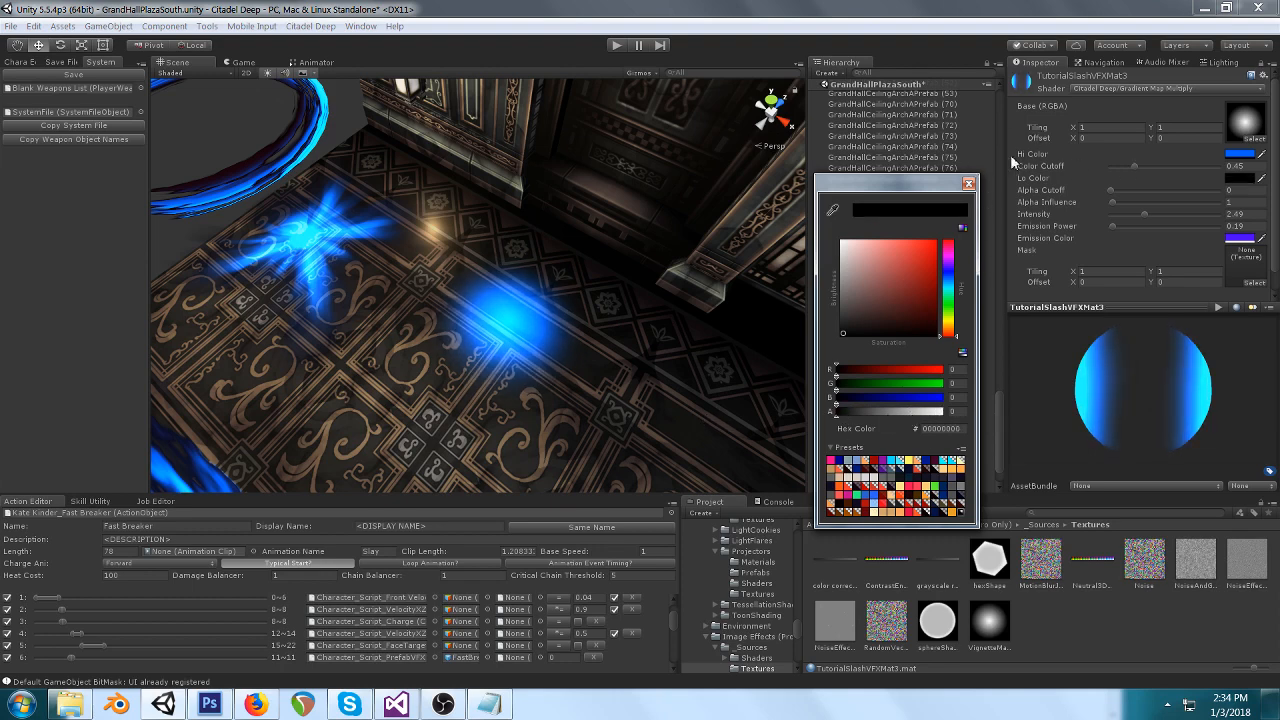
Set the material's Hi Color to a pale yellow (FFF9A3), keeping its alpha at 0.
left_click(1240, 154)
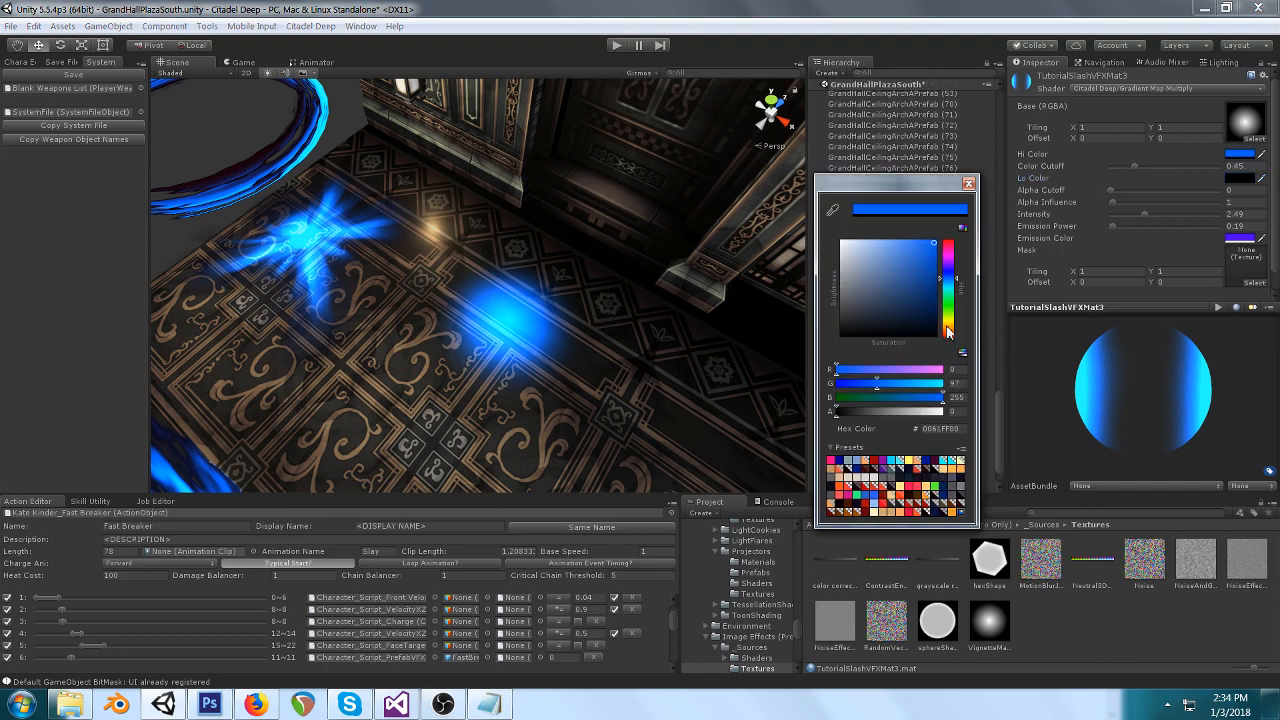
left_click(947, 325)
left_click(877, 246)
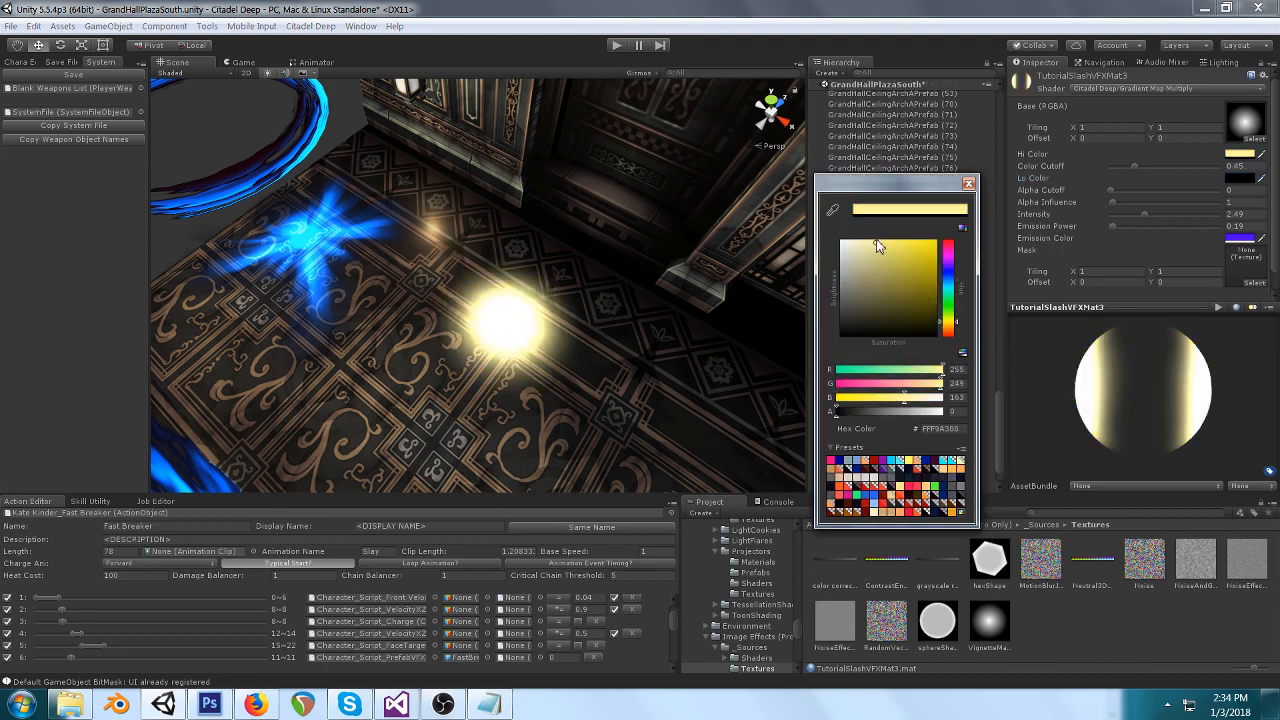
left_click(968, 183)
Set the material's Lo Color to a bright, saturated red.
left_click(1232, 180)
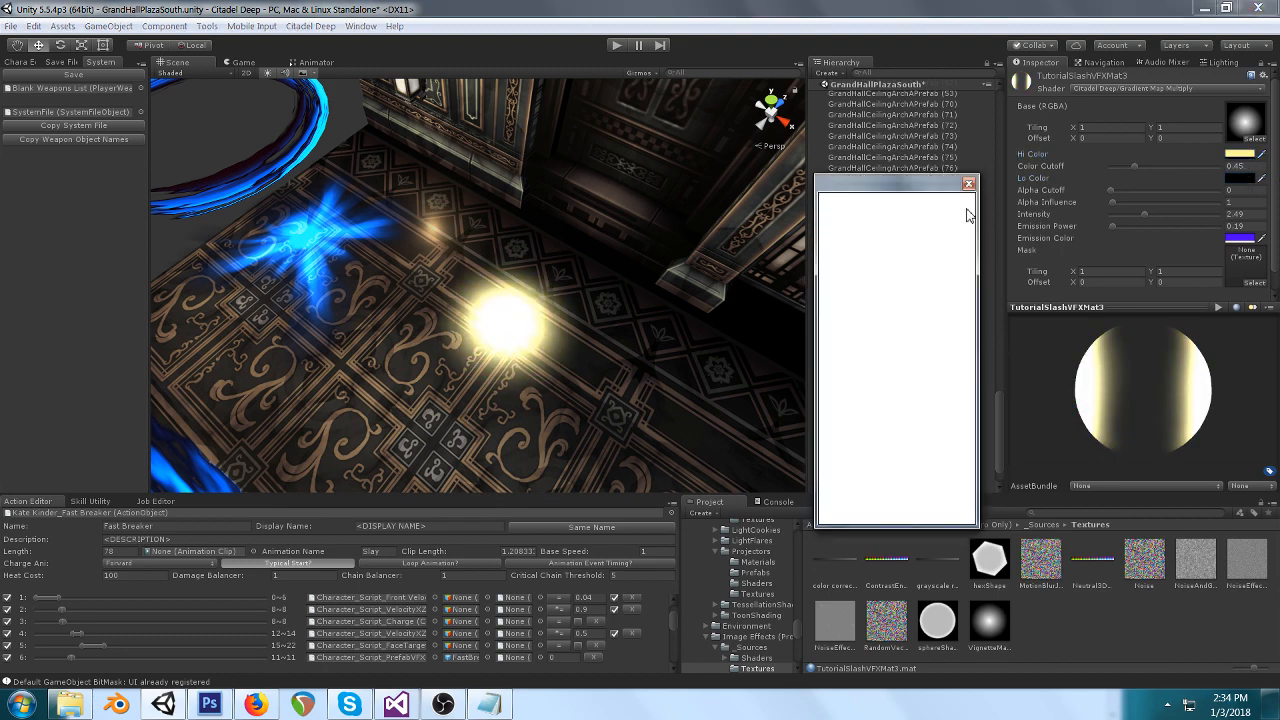
left_click(968, 183)
left_click(1238, 179)
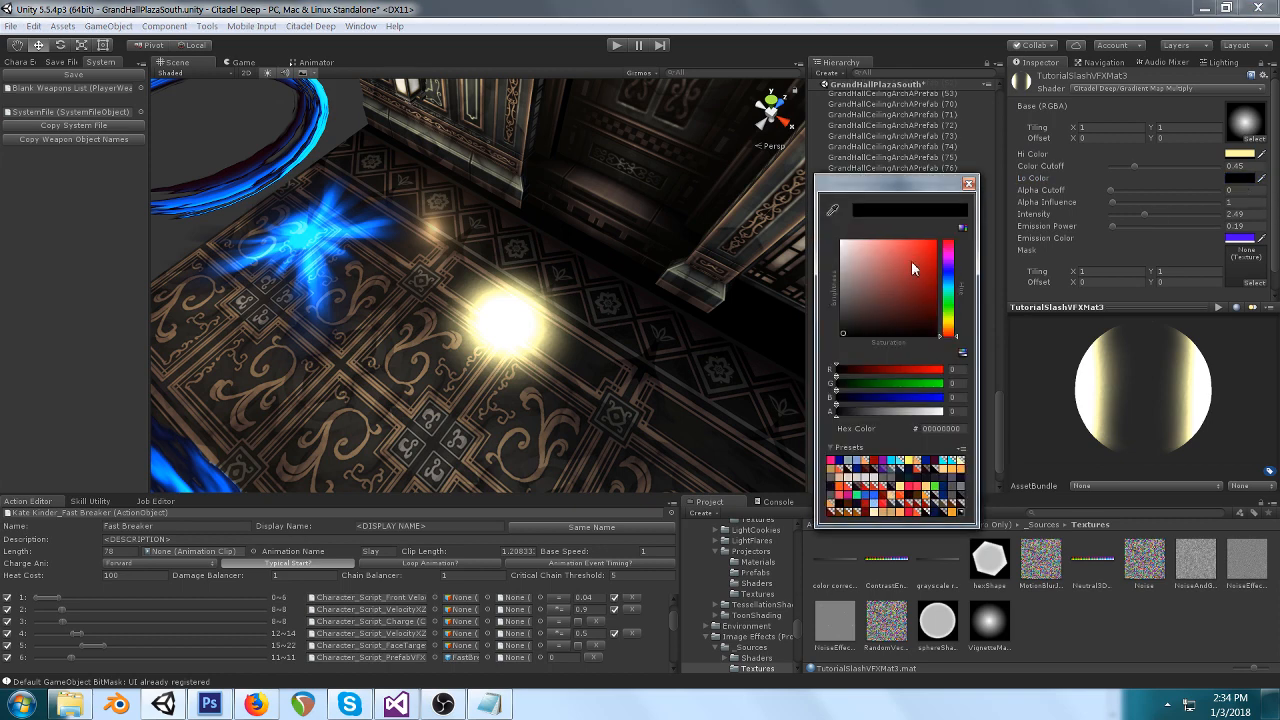
left_click(934, 256)
left_click(968, 184)
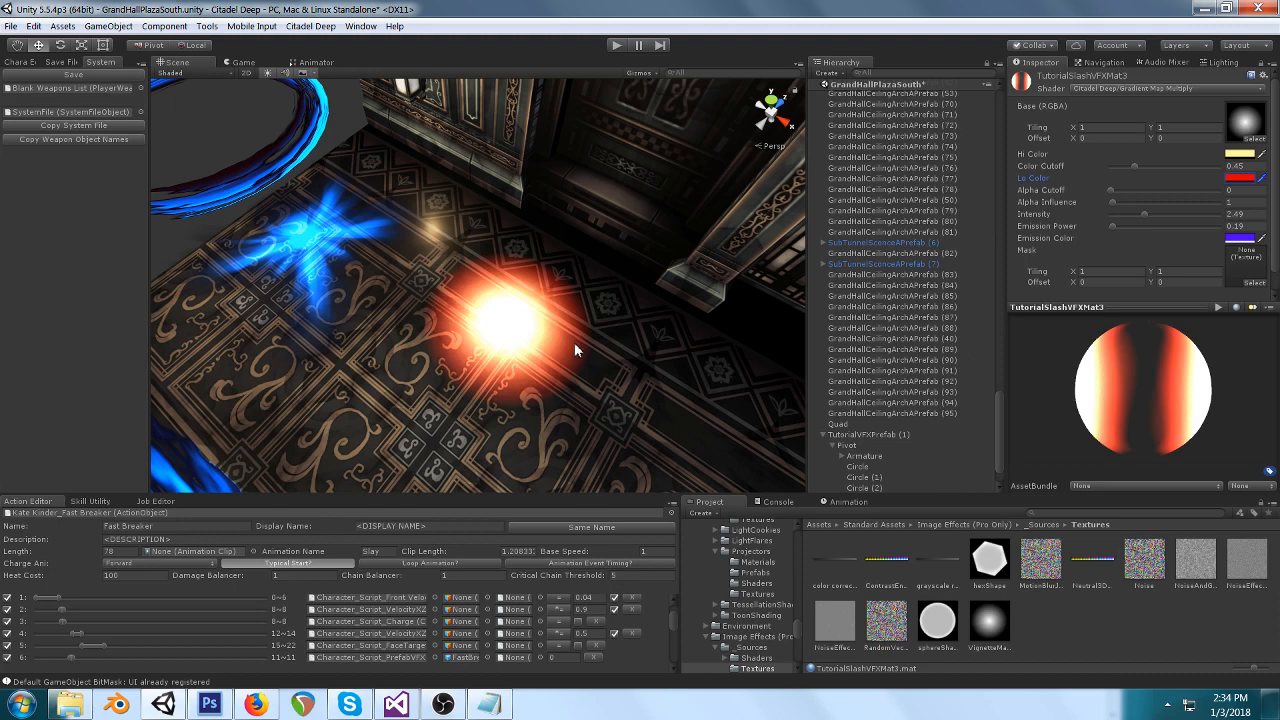
Try the tutorialtex texture as the material's Base, and replace it with tutorialClouds.
left_click(1254, 141)
left_click(870, 353)
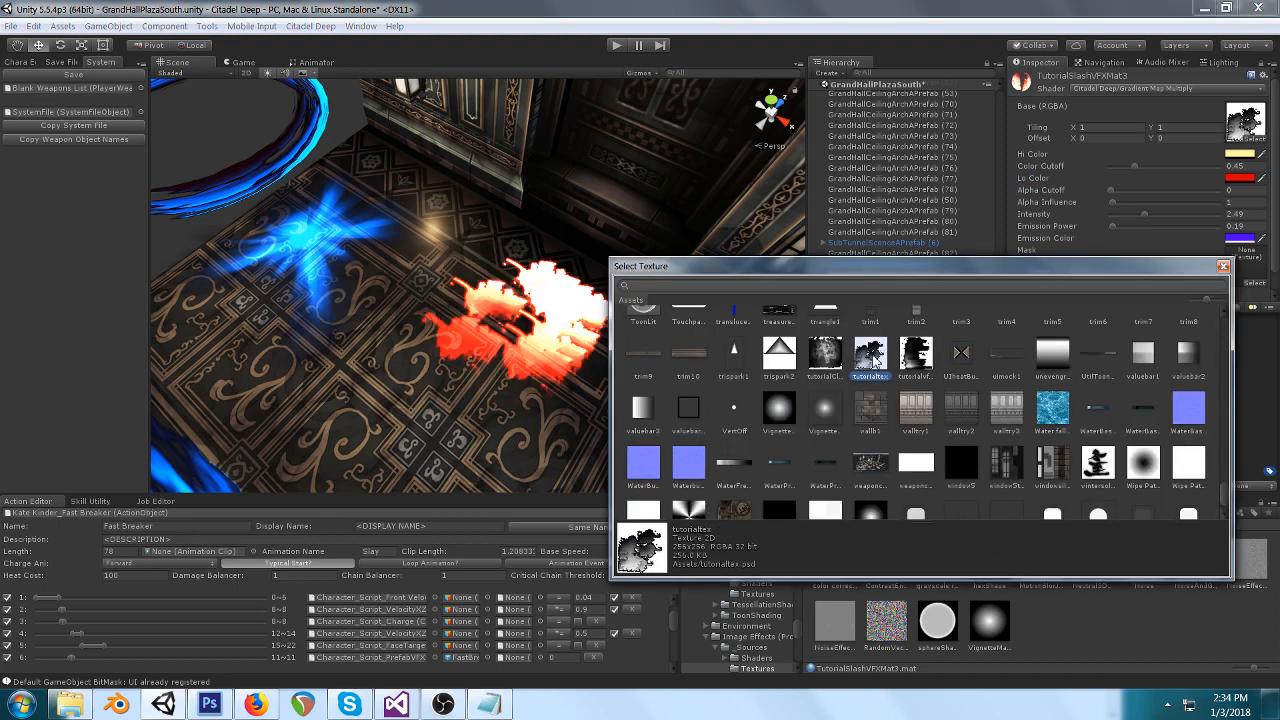
left_click(825, 353)
scroll(948, 418, "up", 5)
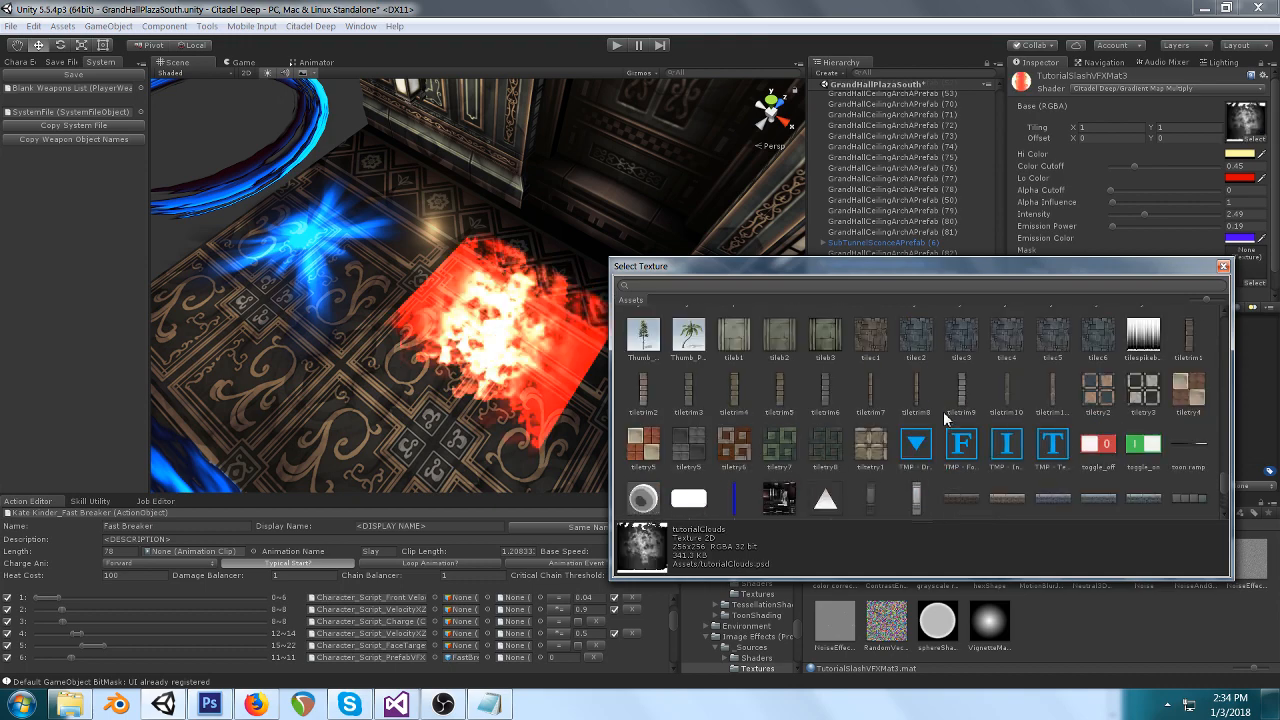
left_click(1223, 266)
Try a saturated orange (FF3B02) as the Hi Color of the cloud-textured material.
left_click(1238, 155)
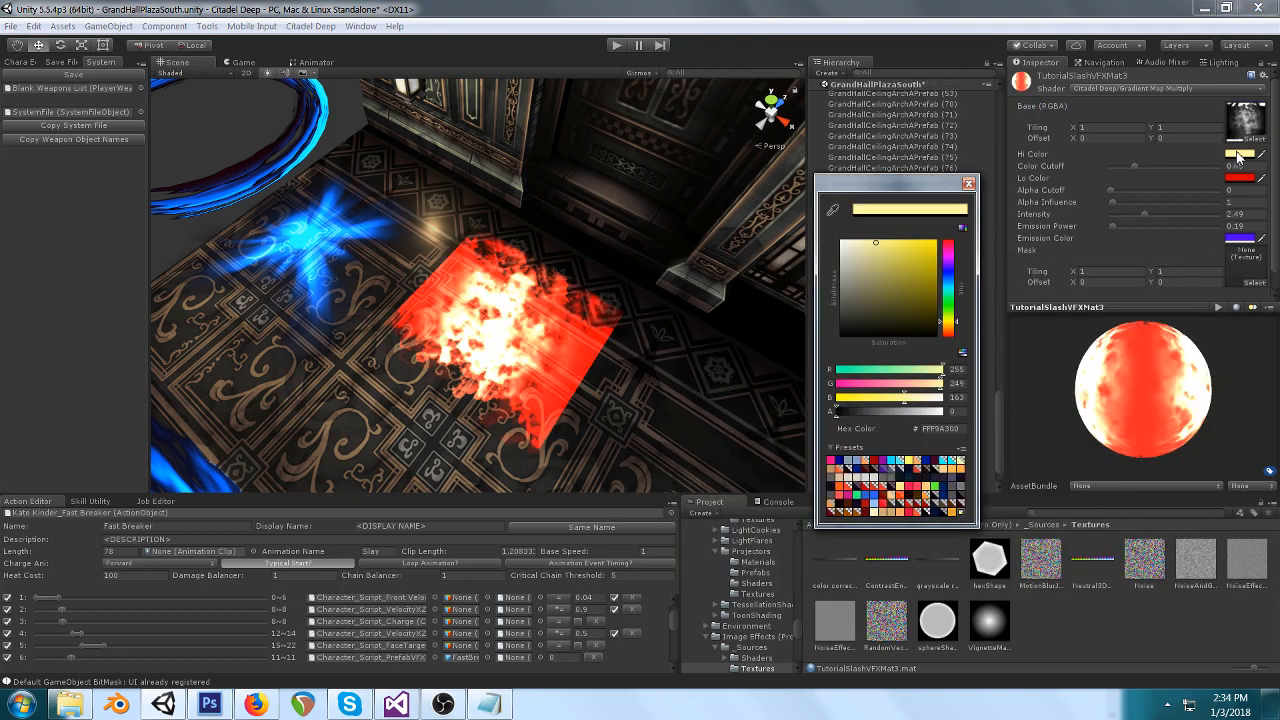
left_click_drag(952, 322, 965, 340)
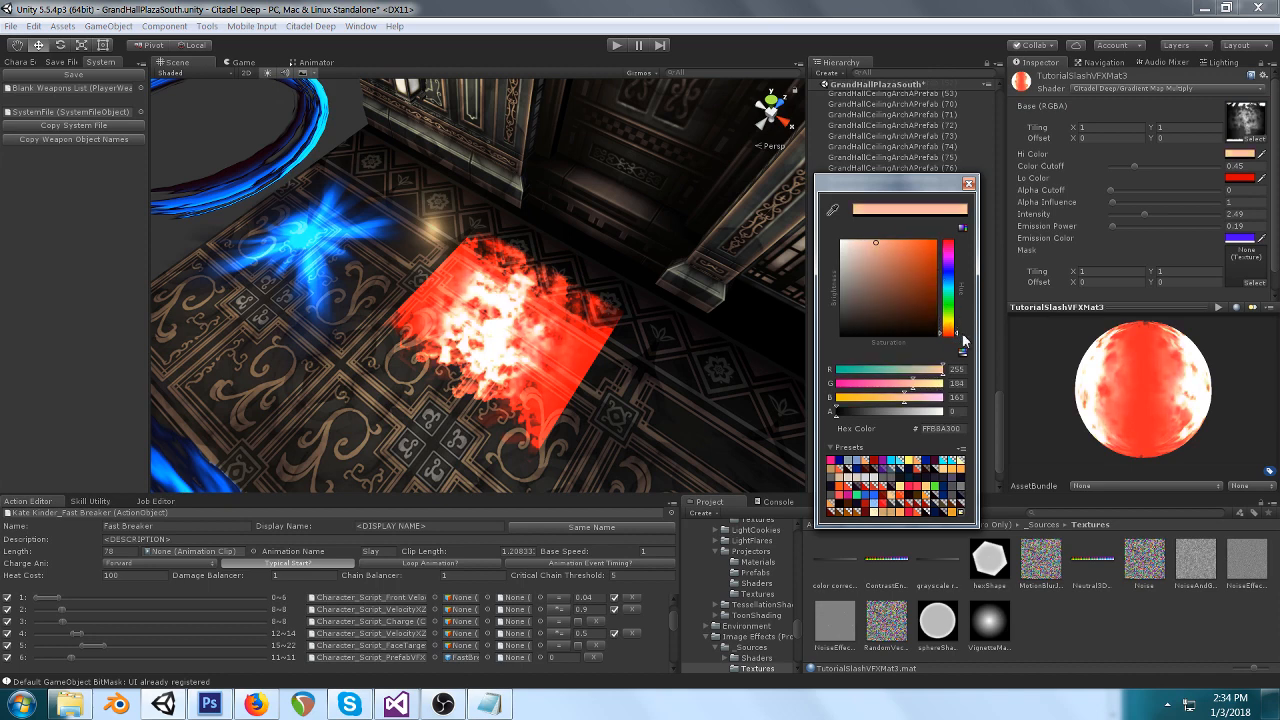
left_click_drag(907, 247, 938, 242)
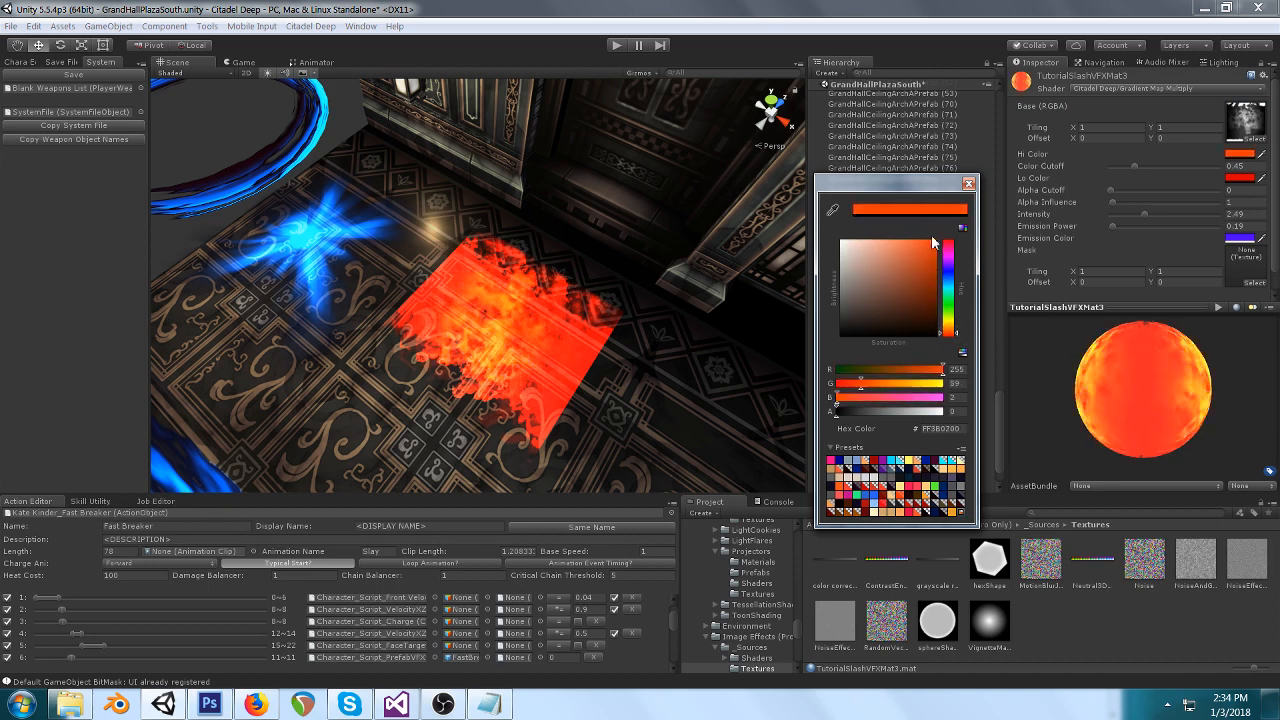
left_click(968, 184)
Set the Lo Color to a very dark red (170505) with an alpha of 132.
left_click(1240, 178)
left_click_drag(938, 275, 944, 314)
left_click_drag(878, 412, 892, 413)
left_click_drag(942, 337, 914, 326)
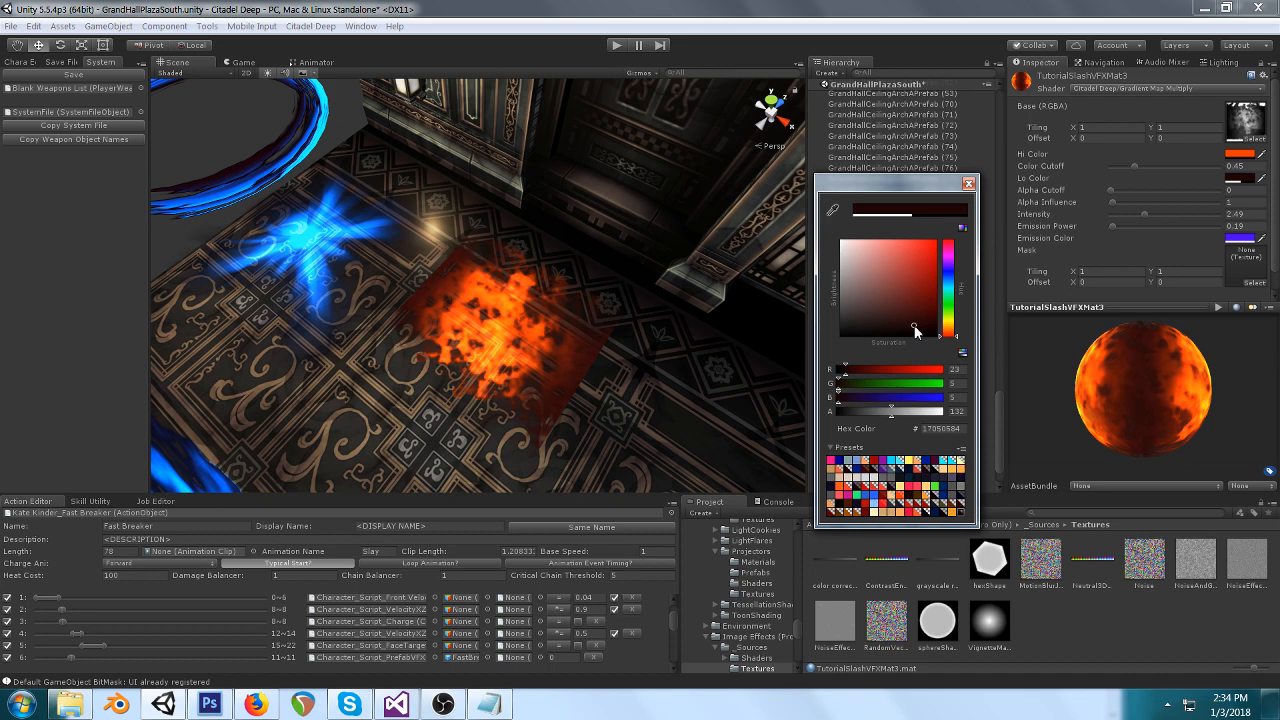
left_click(968, 184)
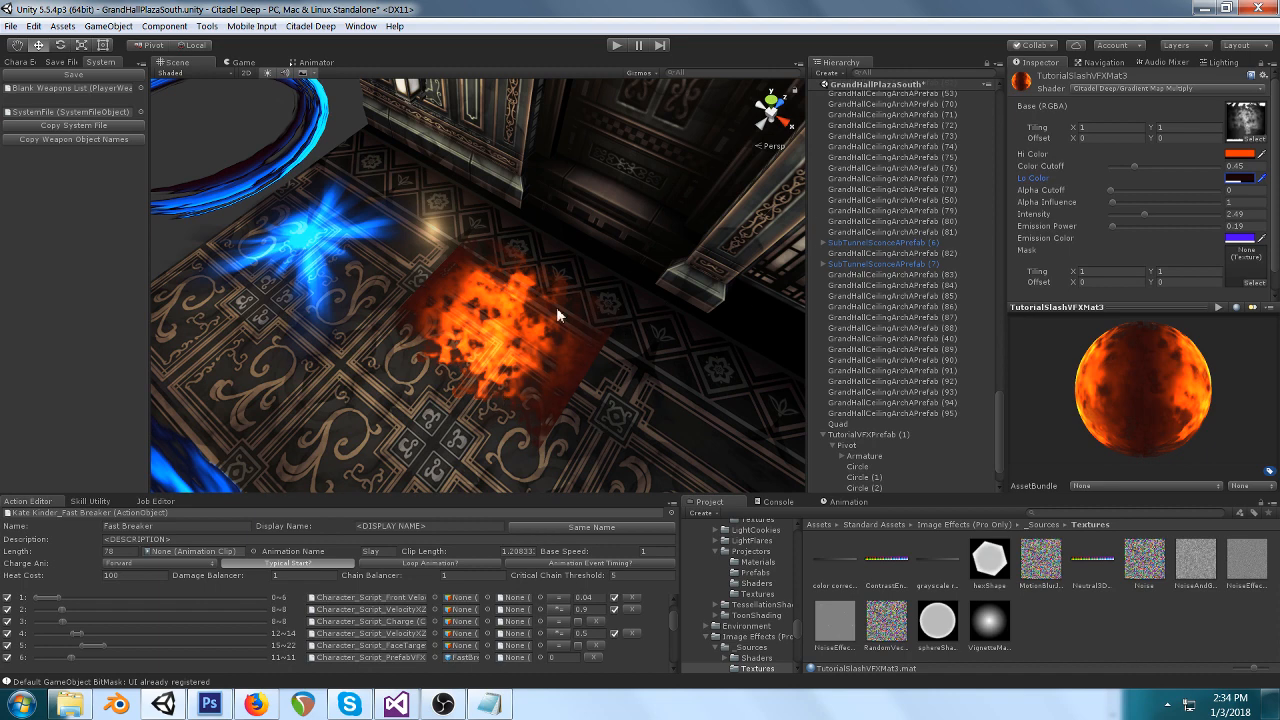
Raise the alpha of the Lo Color to 255 and of the Hi Color to 248.
left_click(1238, 179)
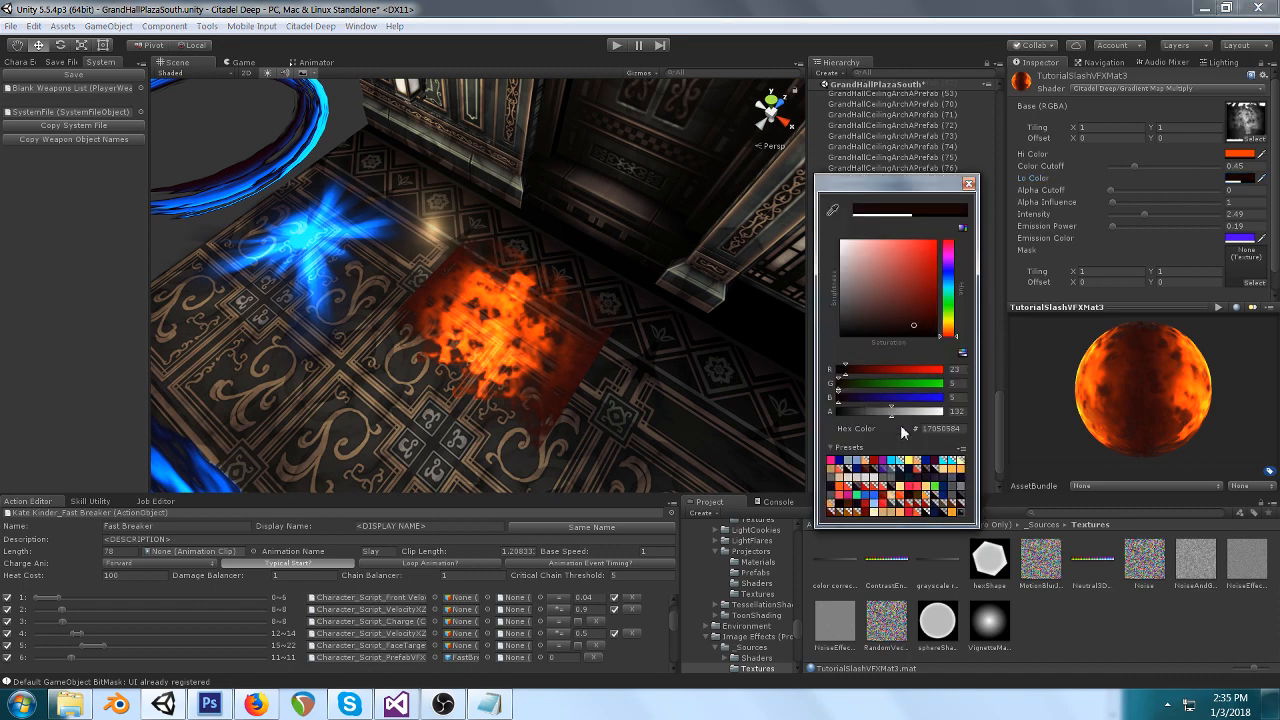
left_click_drag(908, 411, 916, 412)
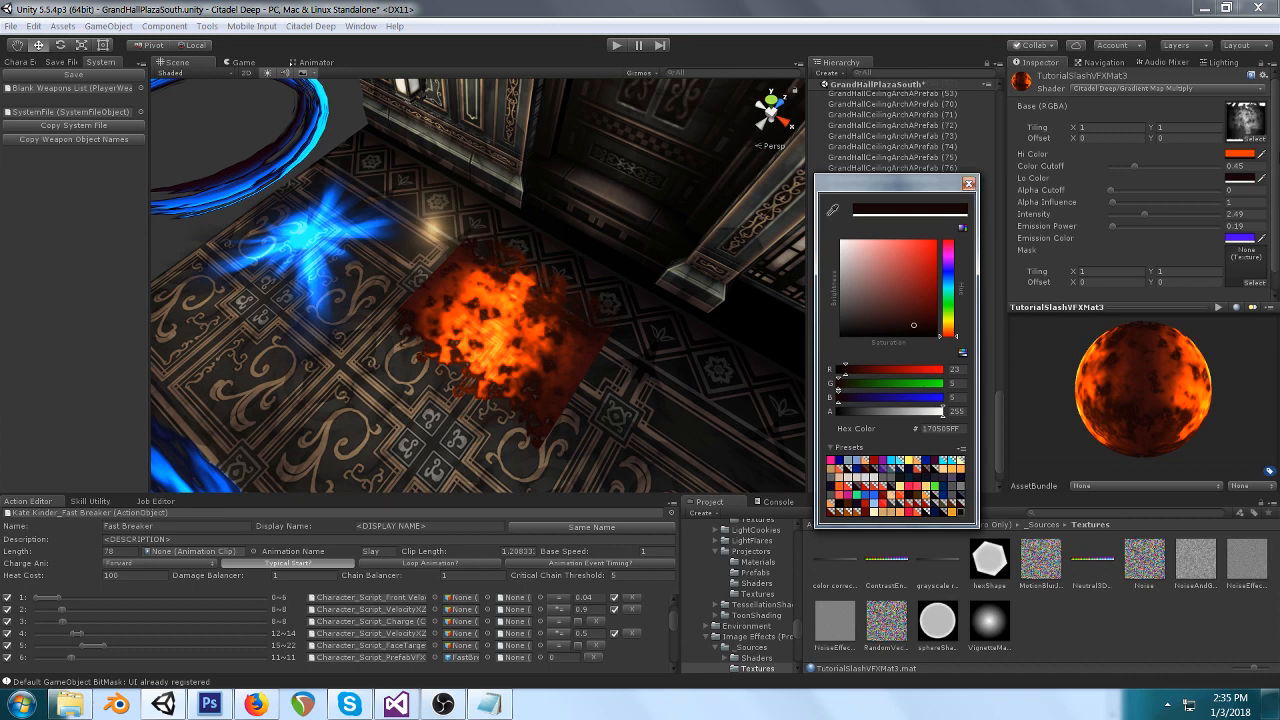
left_click(1242, 155)
left_click_drag(909, 412, 938, 412)
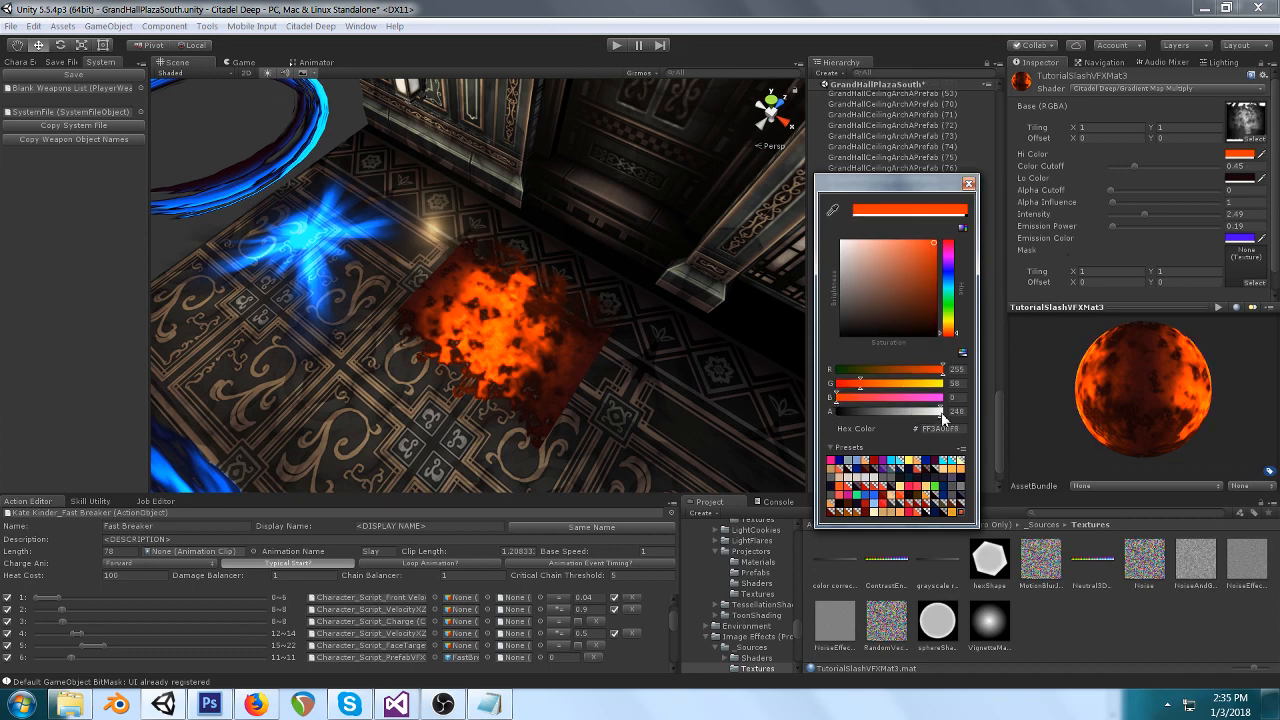
Change the Hi Color to black with an alpha of 0.
left_click(927, 268)
left_click_drag(927, 270, 934, 321)
left_click_drag(940, 411, 826, 424)
left_click(935, 332)
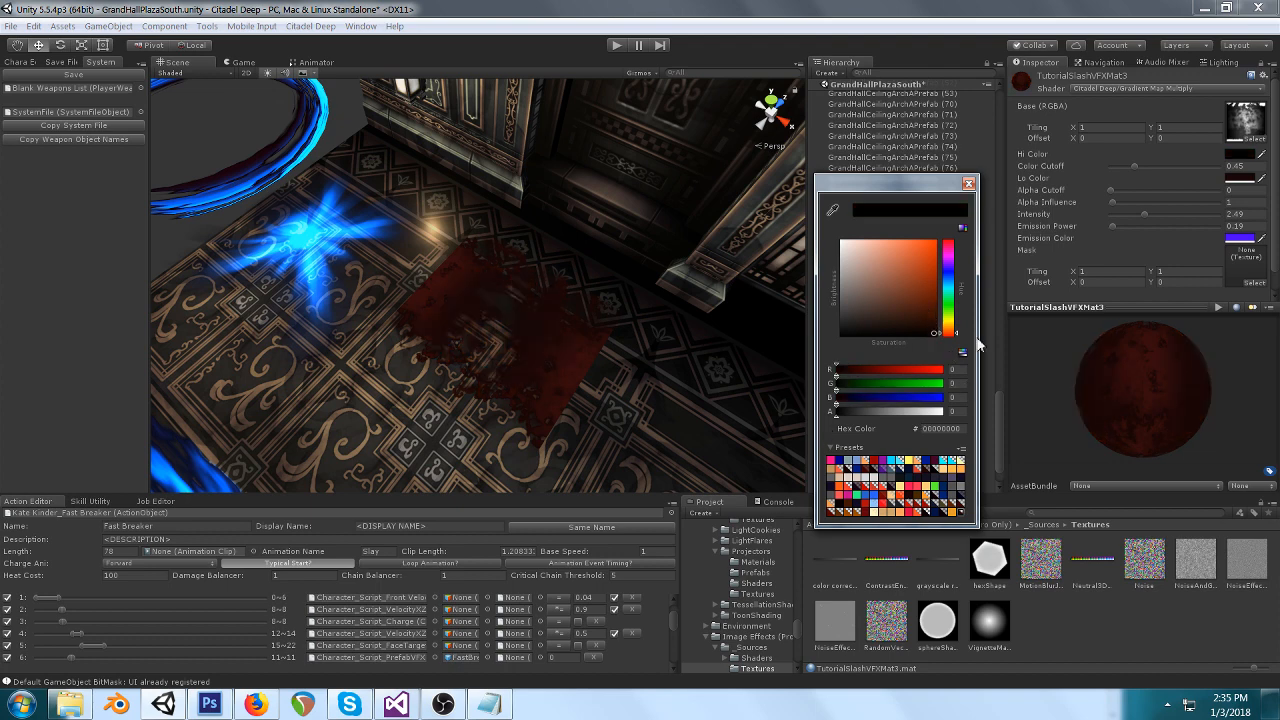
left_click(971, 184)
Try different alpha values on the dark red Lo Color, leaving it at 240.
left_click(1242, 179)
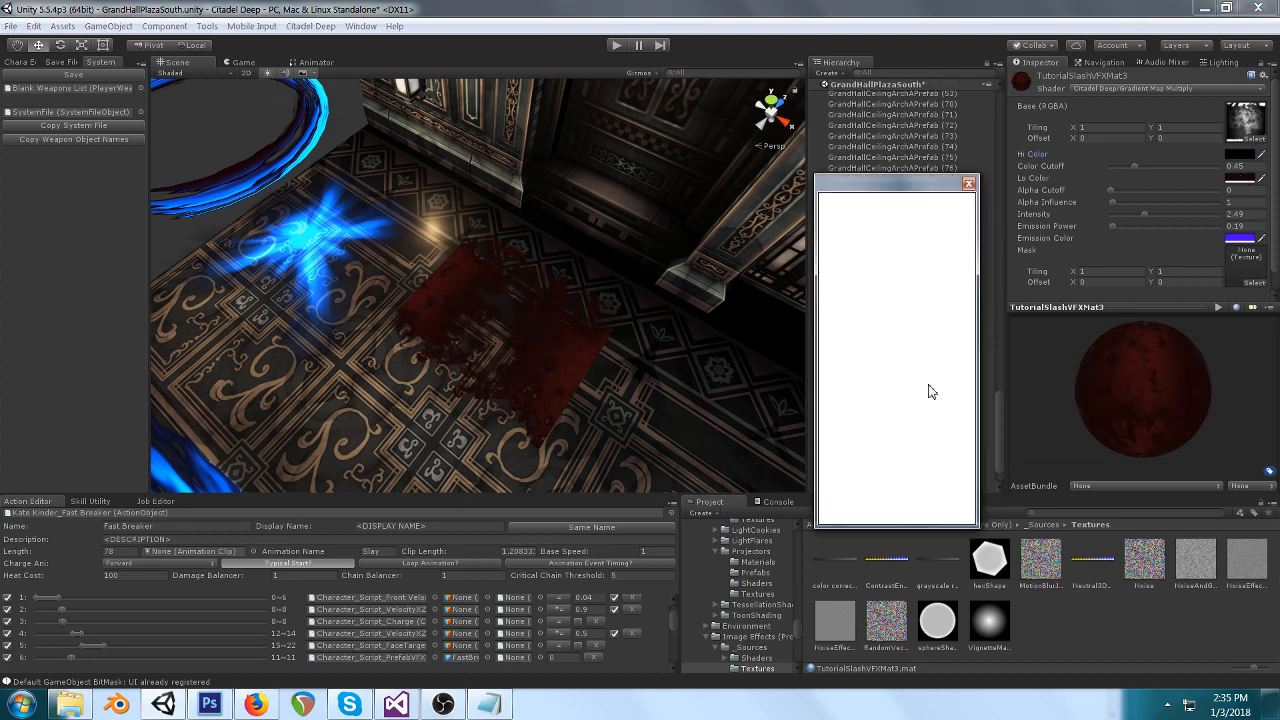
left_click(967, 184)
left_click(1241, 179)
left_click_drag(934, 410, 838, 413)
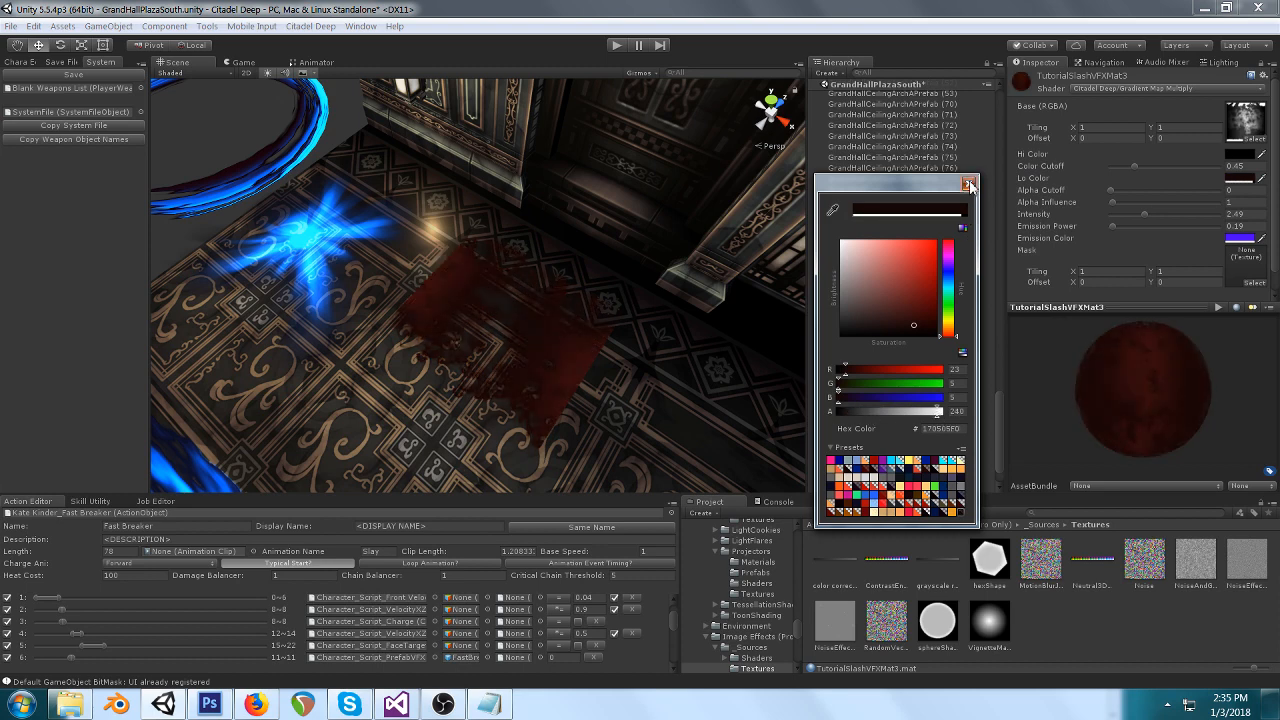
left_click(968, 184)
Try a lower Intensity, and undo the material changes back to the vignette Base texture with pale yellow and red colours.
left_click_drag(1143, 223, 1121, 225)
key("ctrl+z")
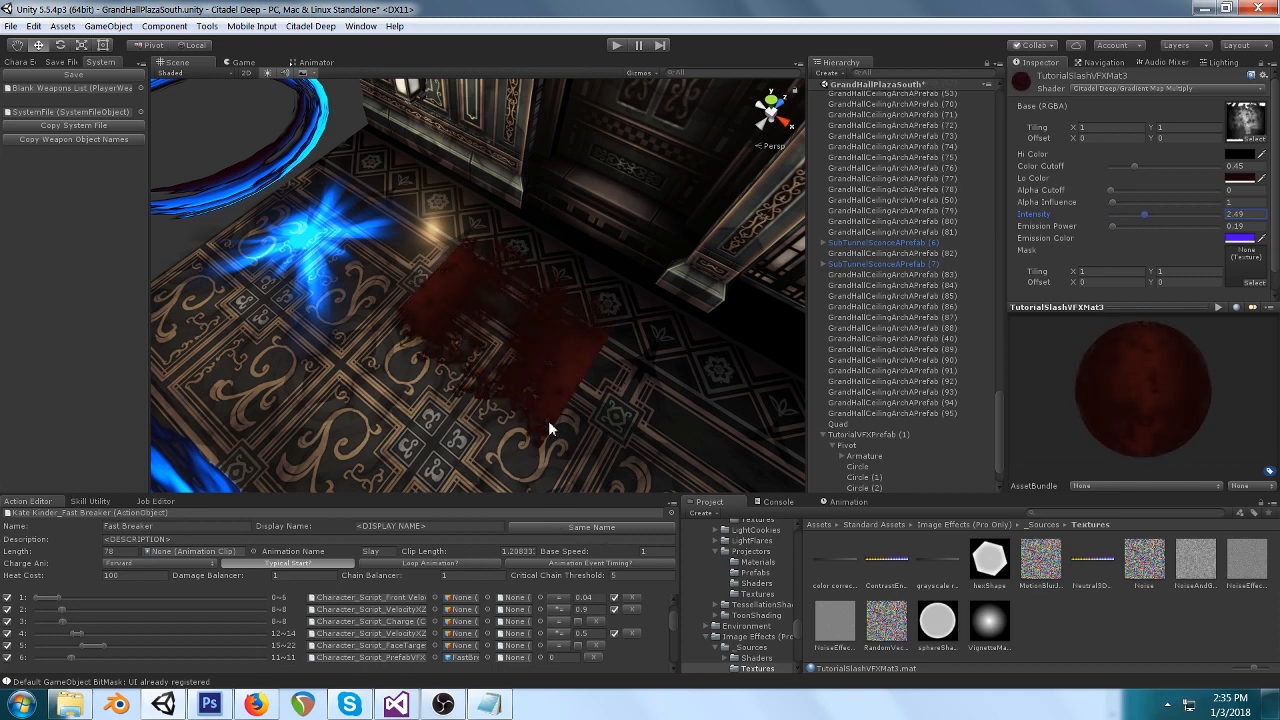
key("ctrl+z")
key("ctrl+z")
key("ctrl+z")
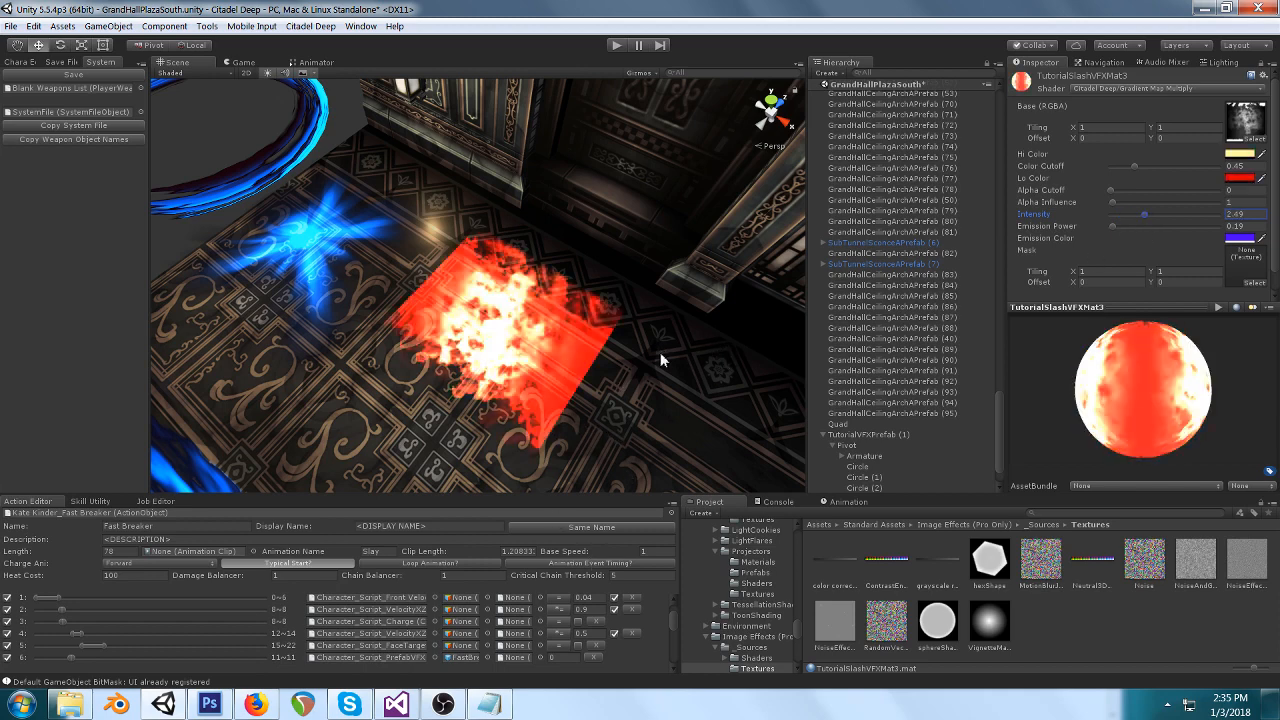
key("ctrl+z")
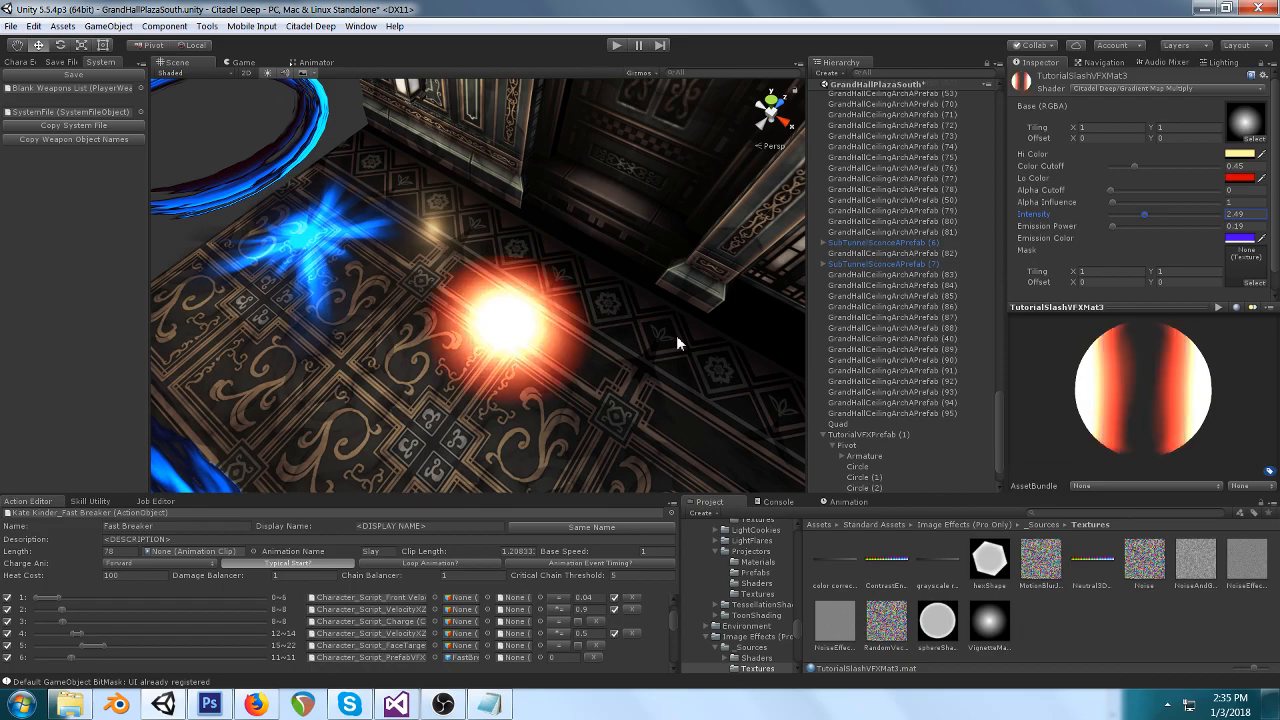
Check the stream's chat on the Twitch dashboard in Firefox, and return to Unity to view the effects from above.
key("alt+Tab")
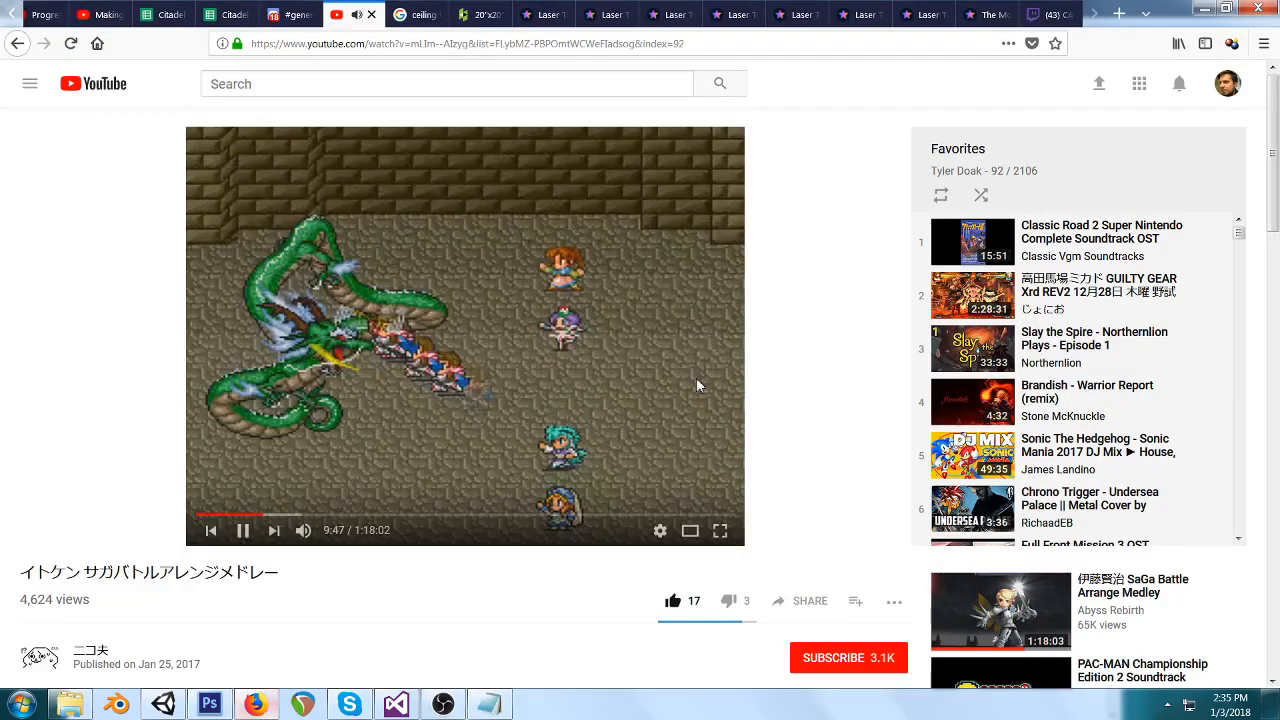
left_click(1045, 14)
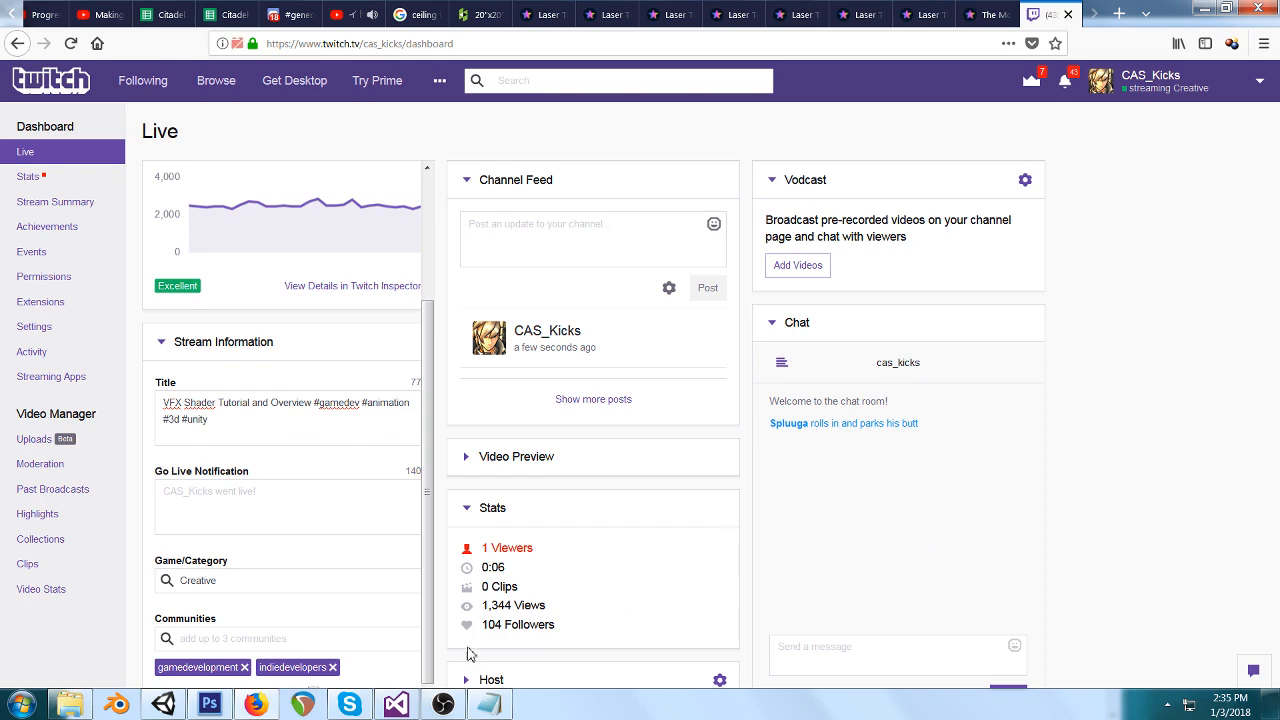
left_click(163, 705)
right_click_drag(719, 295, 634, 222)
middle_click_drag(634, 222, 610, 250)
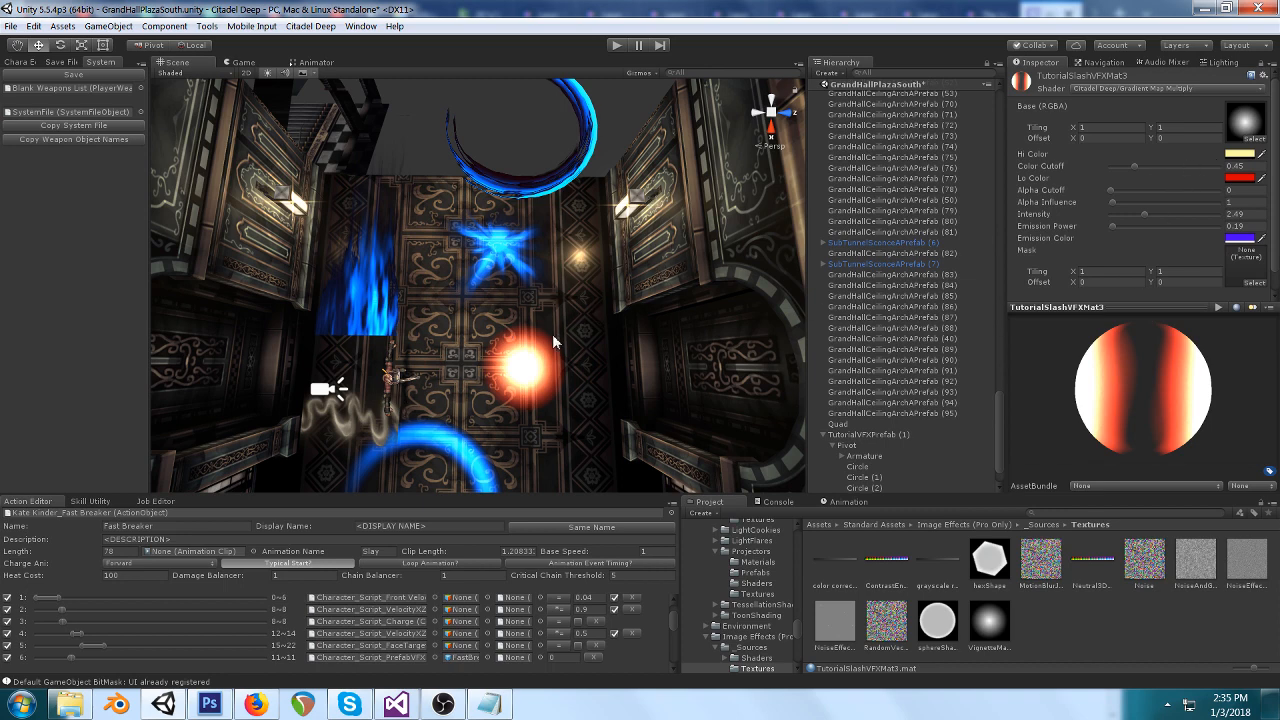
Examine the blue effects and the orange glow in the hall from several angles, with nothing selected.
left_click_drag(500, 350, 646, 240, "alt")
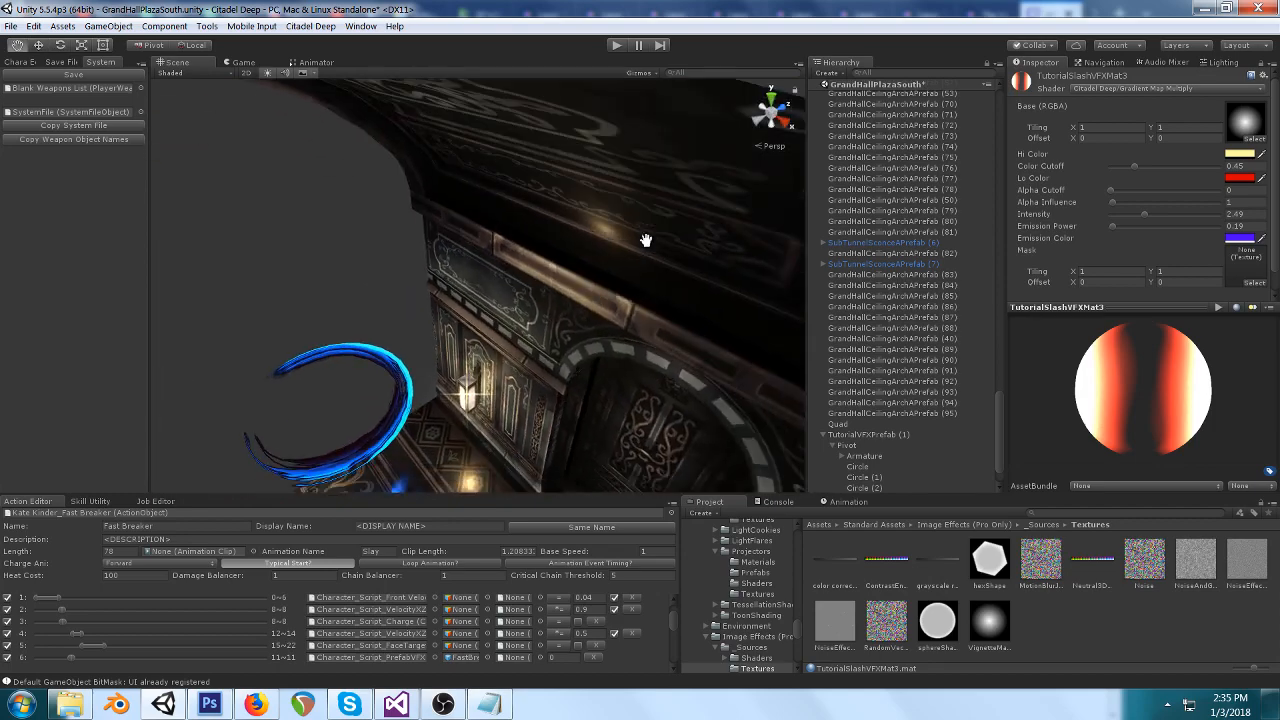
middle_click_drag(646, 240, 648, 223)
left_click(374, 208)
right_click_drag(374, 208, 460, 232)
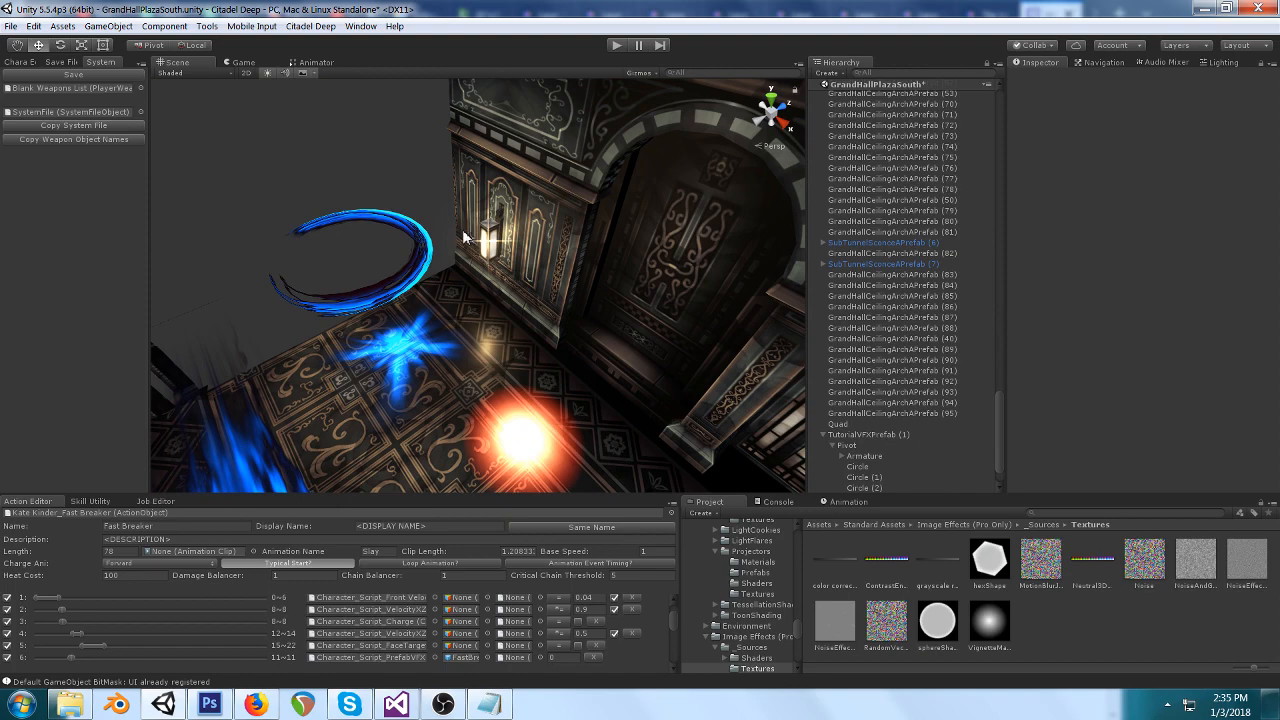
right_click_drag(355, 300, 550, 302)
right_click_drag(655, 280, 475, 338)
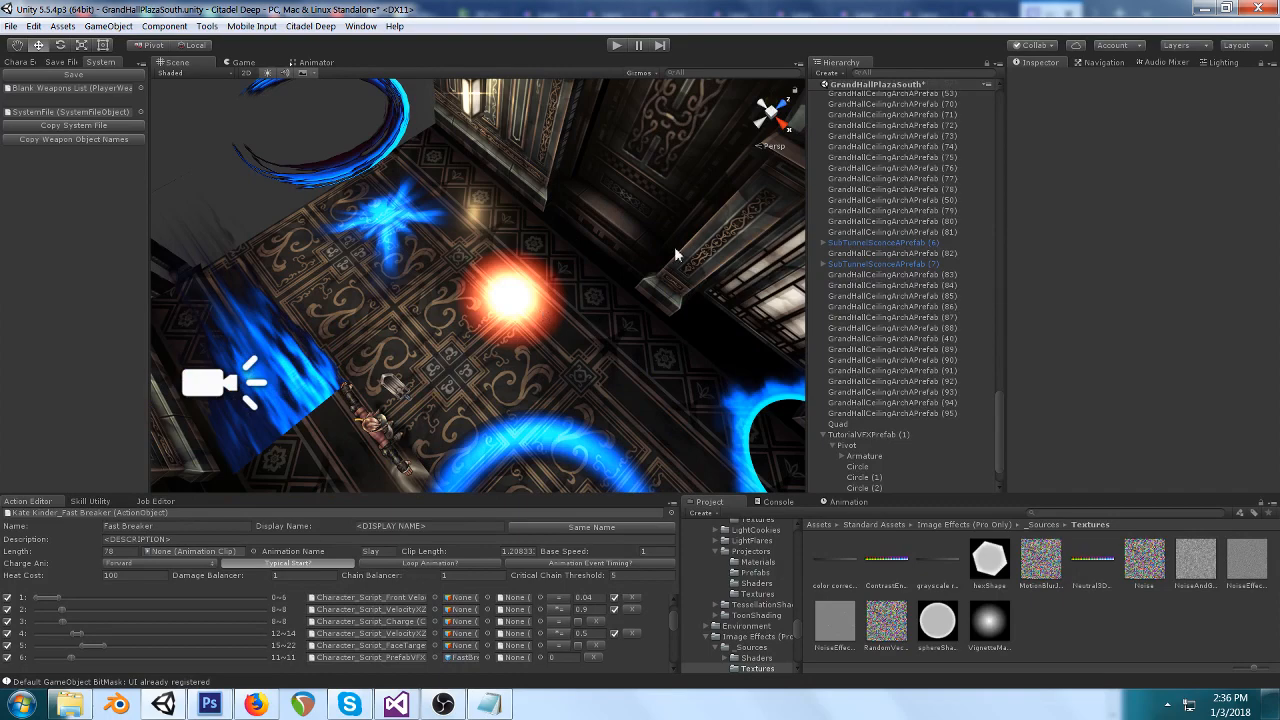
right_click_drag(684, 241, 455, 296)
middle_click_drag(455, 296, 454, 305)
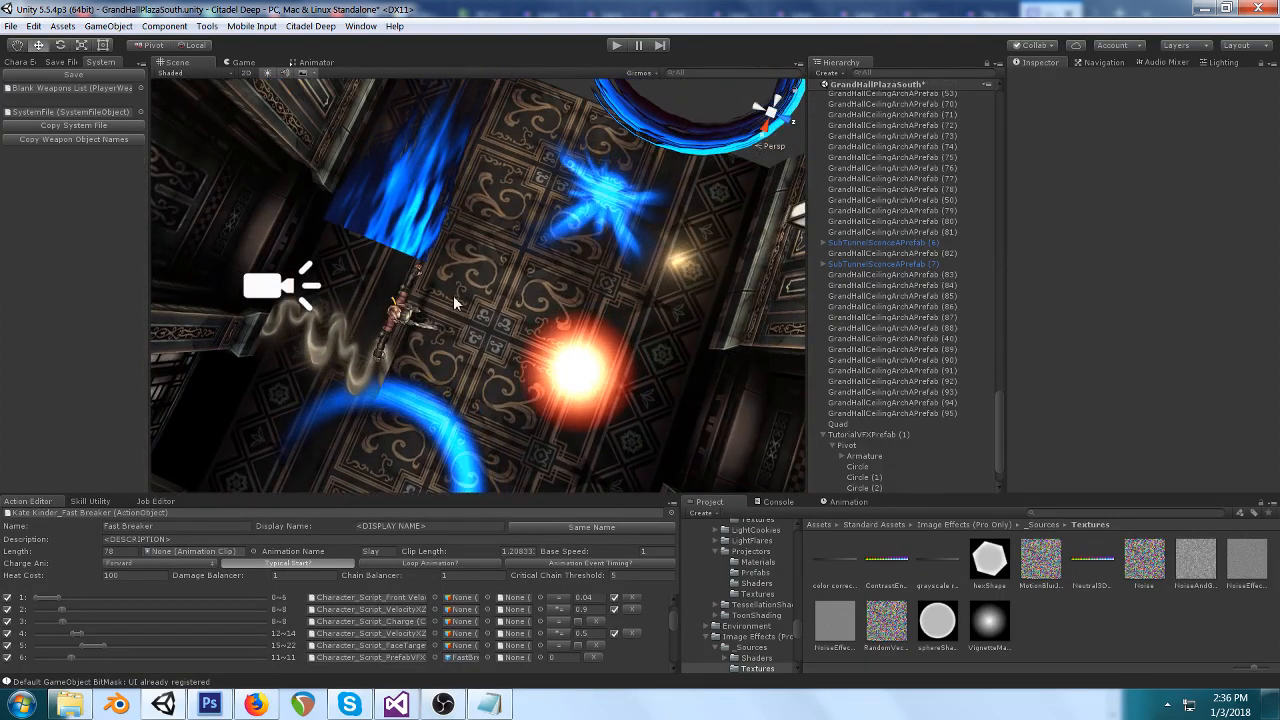
right_click_drag(453, 295, 553, 262)
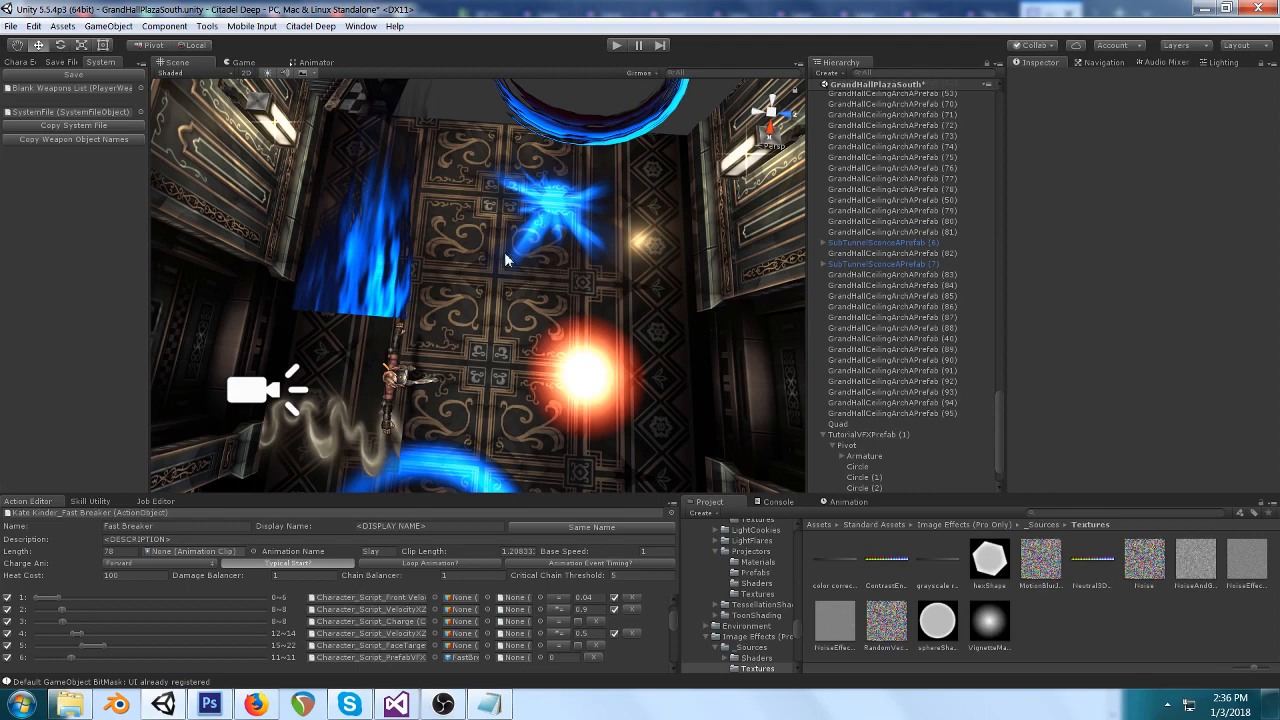
right_click_drag(505, 328, 573, 243)
scroll(573, 241, "down", 1)
scroll(566, 289, "up", 1)
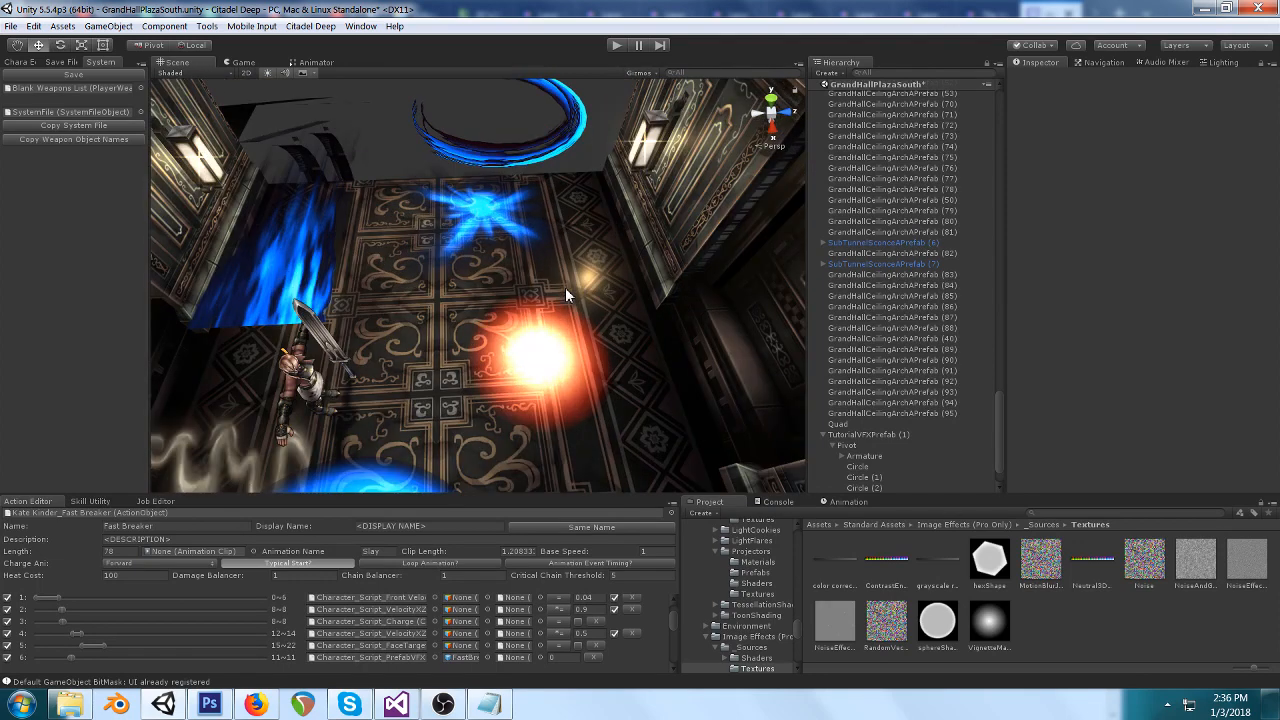
Change the Hi Color of the round glow quad's material to a saturated yellow with red 255, green 237 and blue 0.
left_click(548, 342)
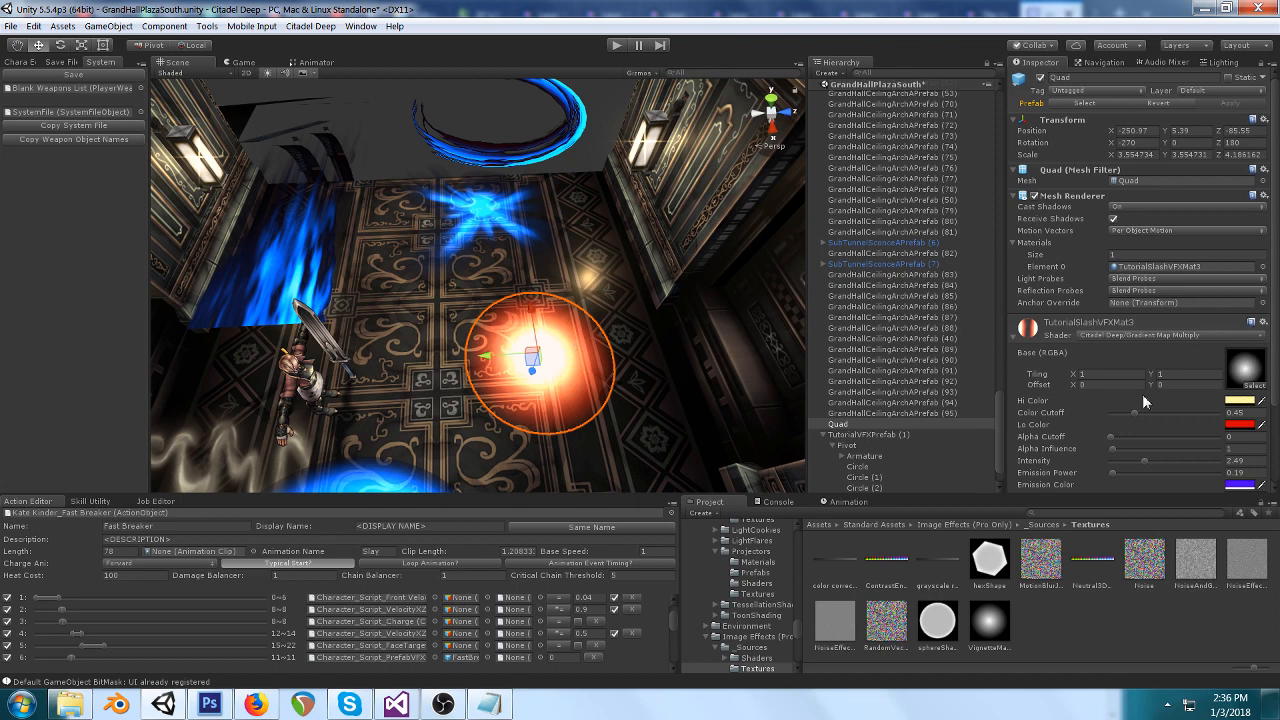
left_click(1240, 401)
mouse_move(932, 254)
left_mouse_down()
mouse_move(825, 232)
mouse_move(933, 243)
left_mouse_up()
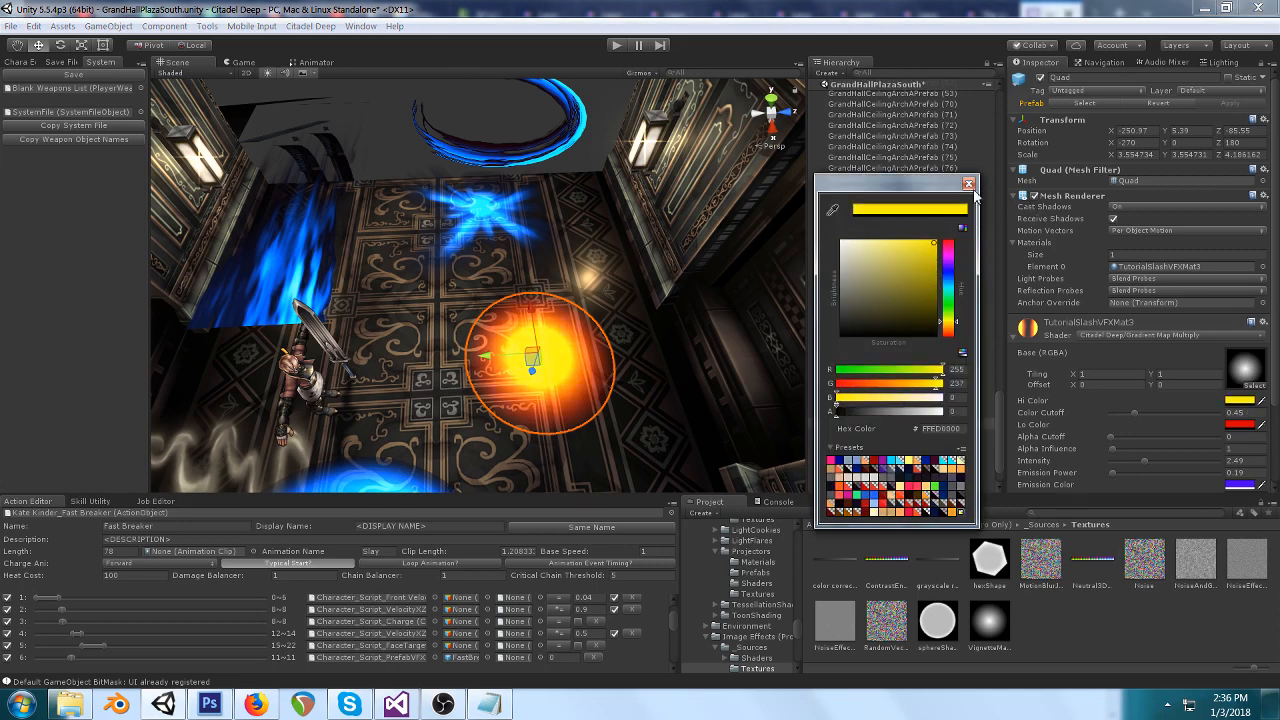
left_click(969, 185)
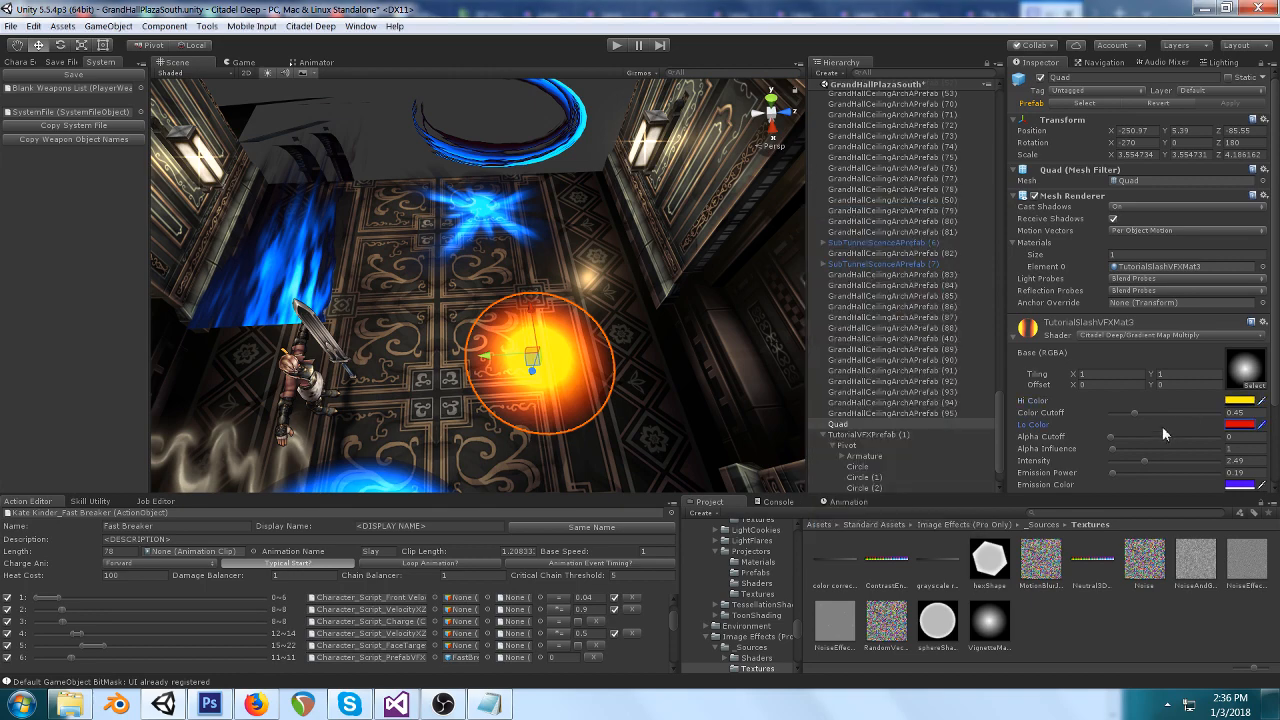
Switch to Visual Studio and find the frag function in the GradientMapMultiply shader code.
left_click(396, 705)
scroll(514, 314, "up", 7)
scroll(514, 314, "down", 13)
scroll(529, 337, "up", 13)
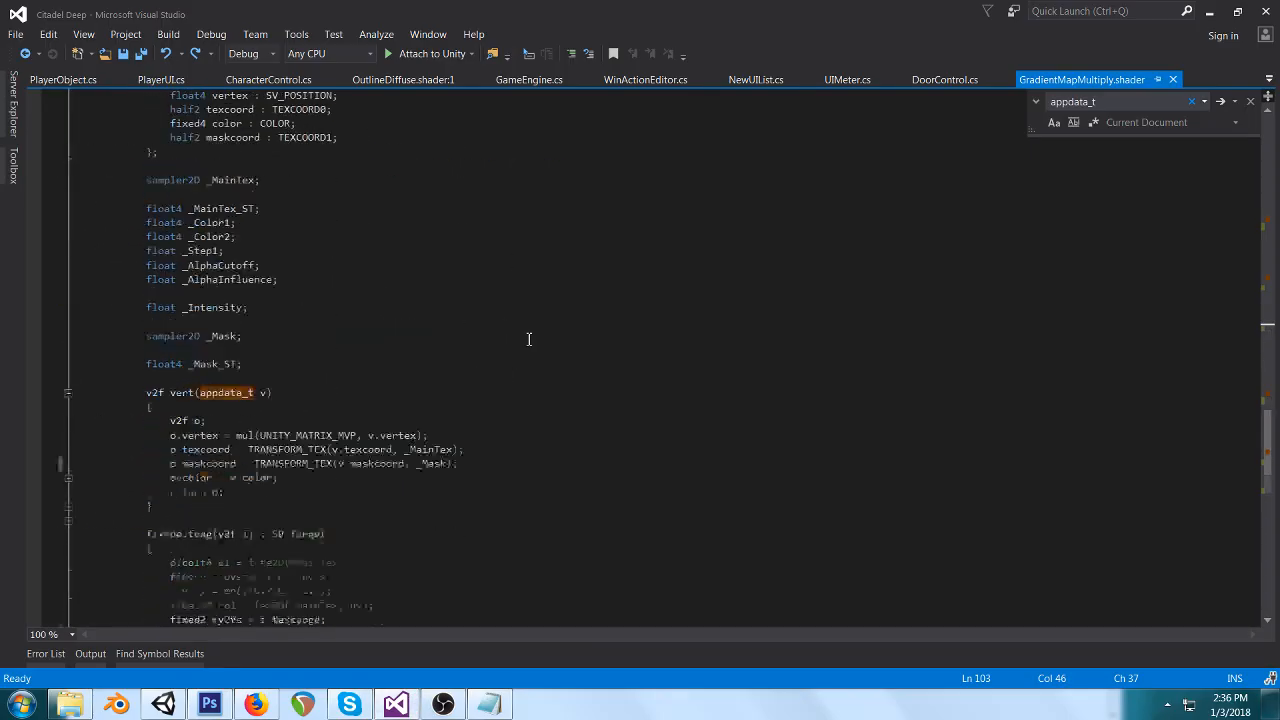
scroll(529, 339, "down", 4)
scroll(529, 339, "down", 2)
left_click(448, 452)
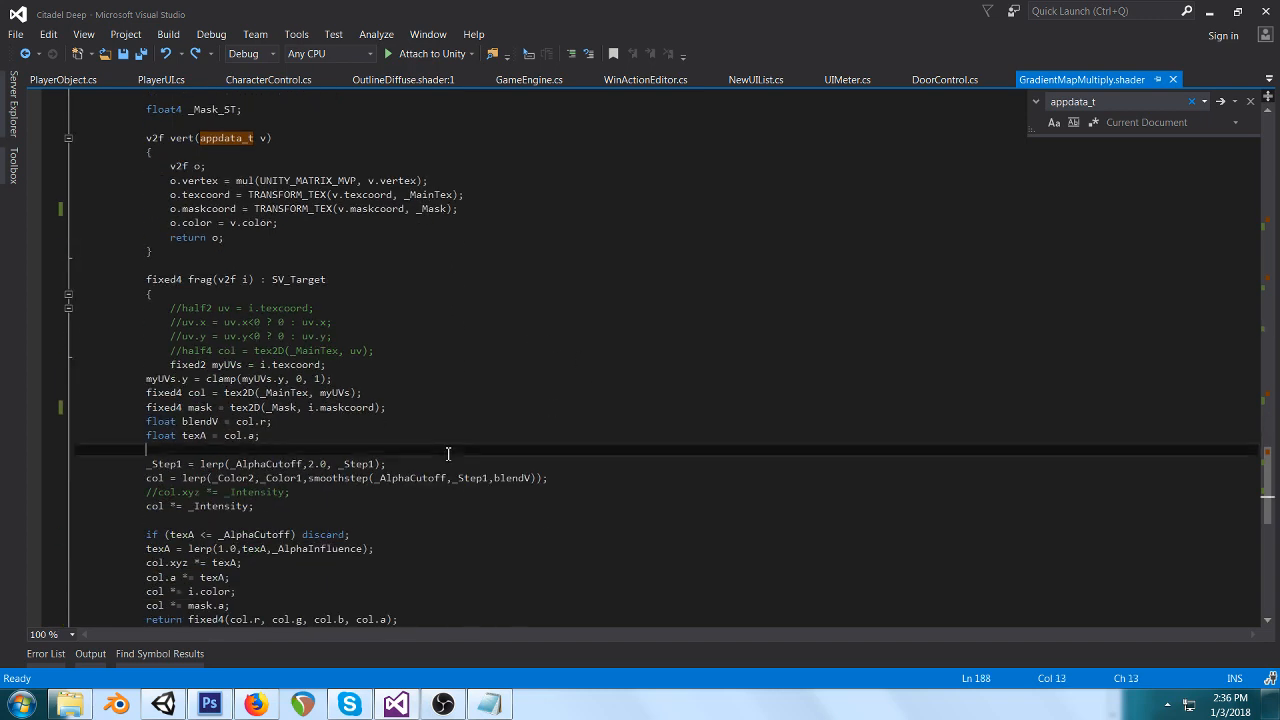
Examine the shader's _Step1 line and the lerp of _Color2 and _Color1 with smoothstep, highlighting them in the frag function.
left_click_drag(148, 478, 592, 480)
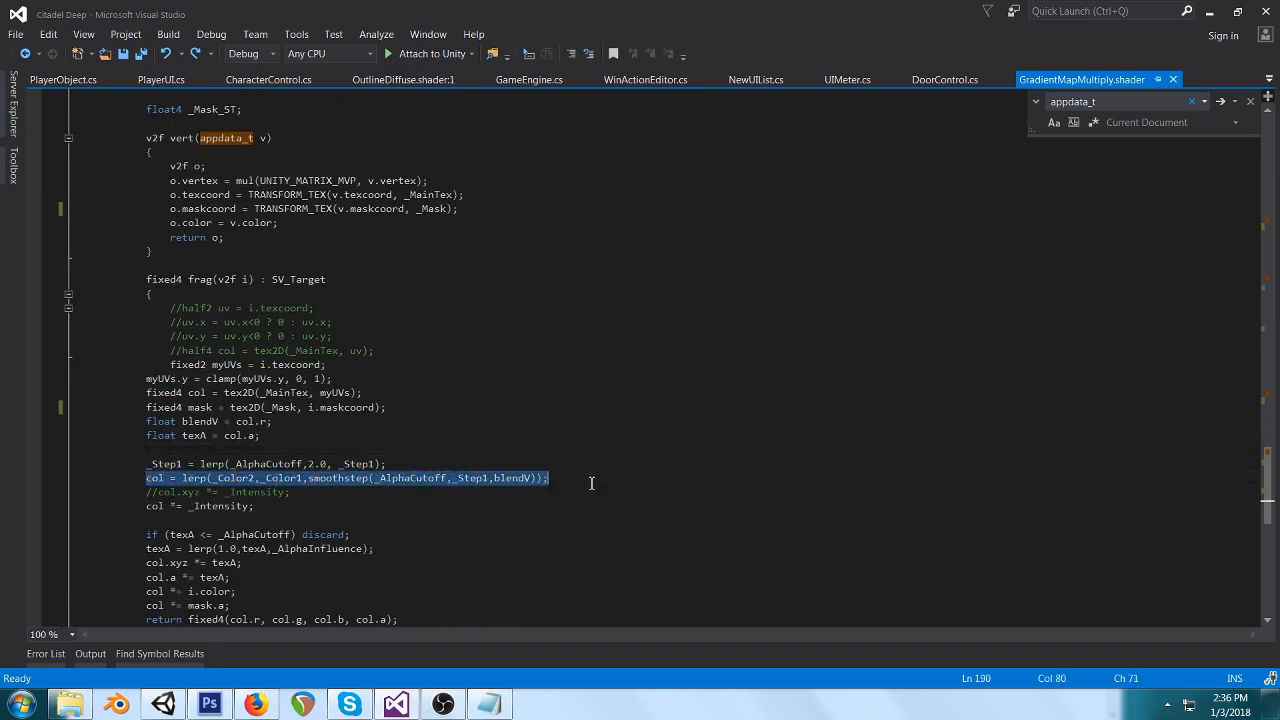
left_click(457, 432)
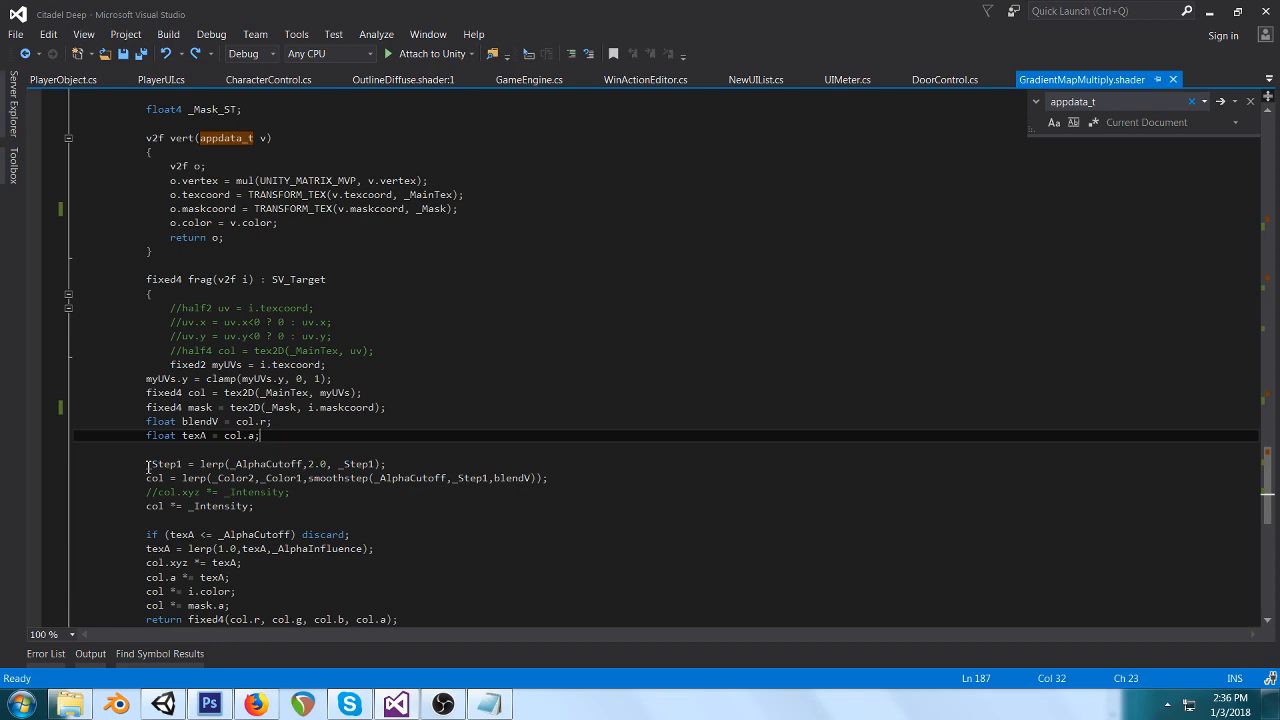
left_click_drag(149, 468, 460, 468)
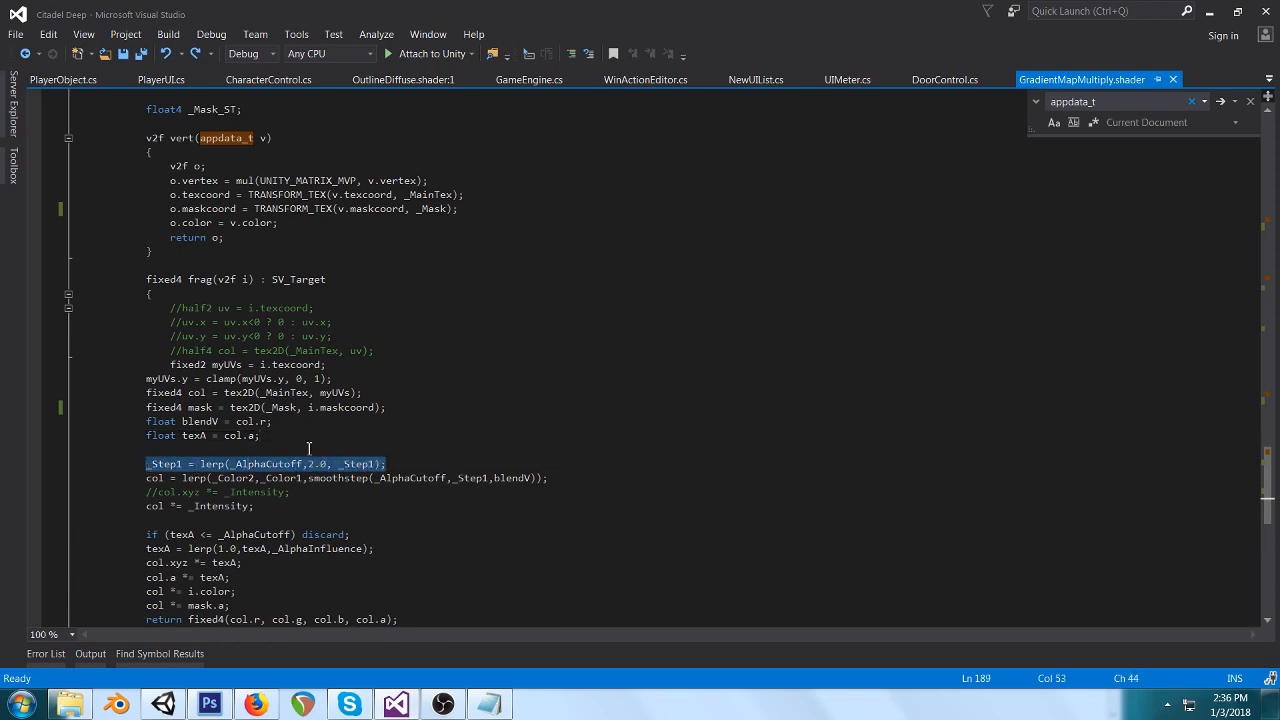
left_click(308, 448)
scroll(370, 414, "down", 1)
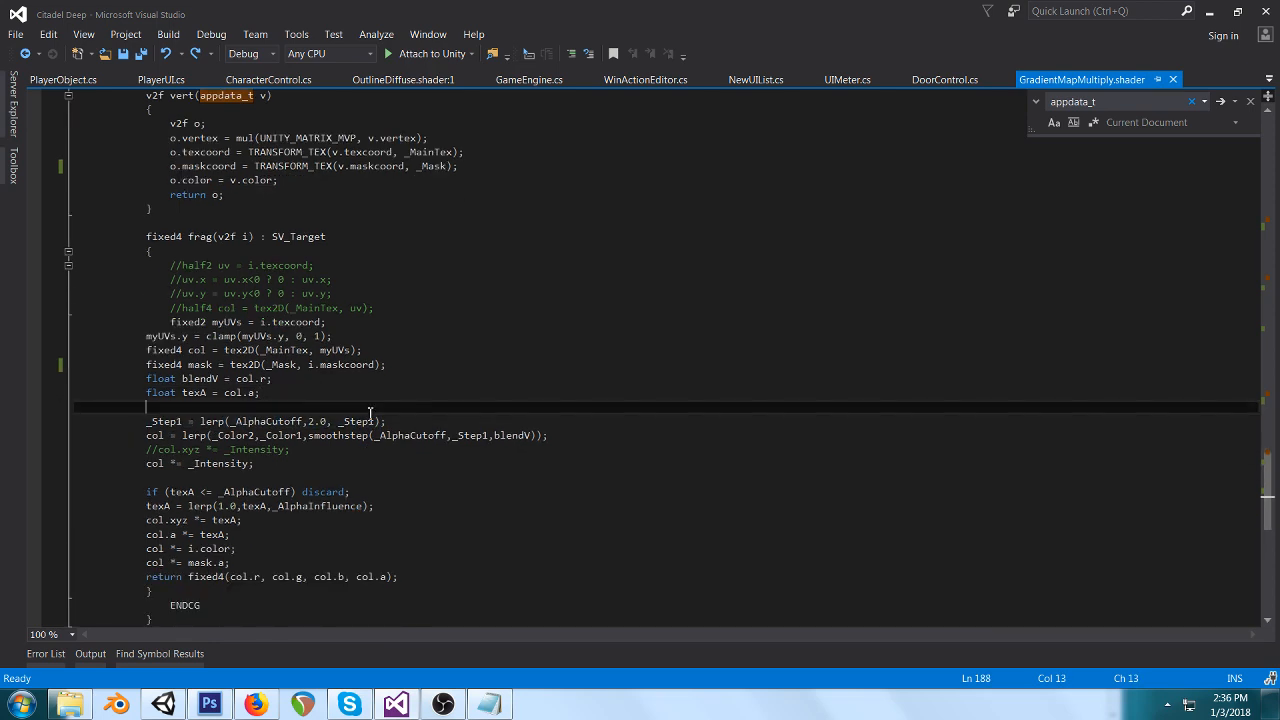
scroll(370, 414, "down", 2)
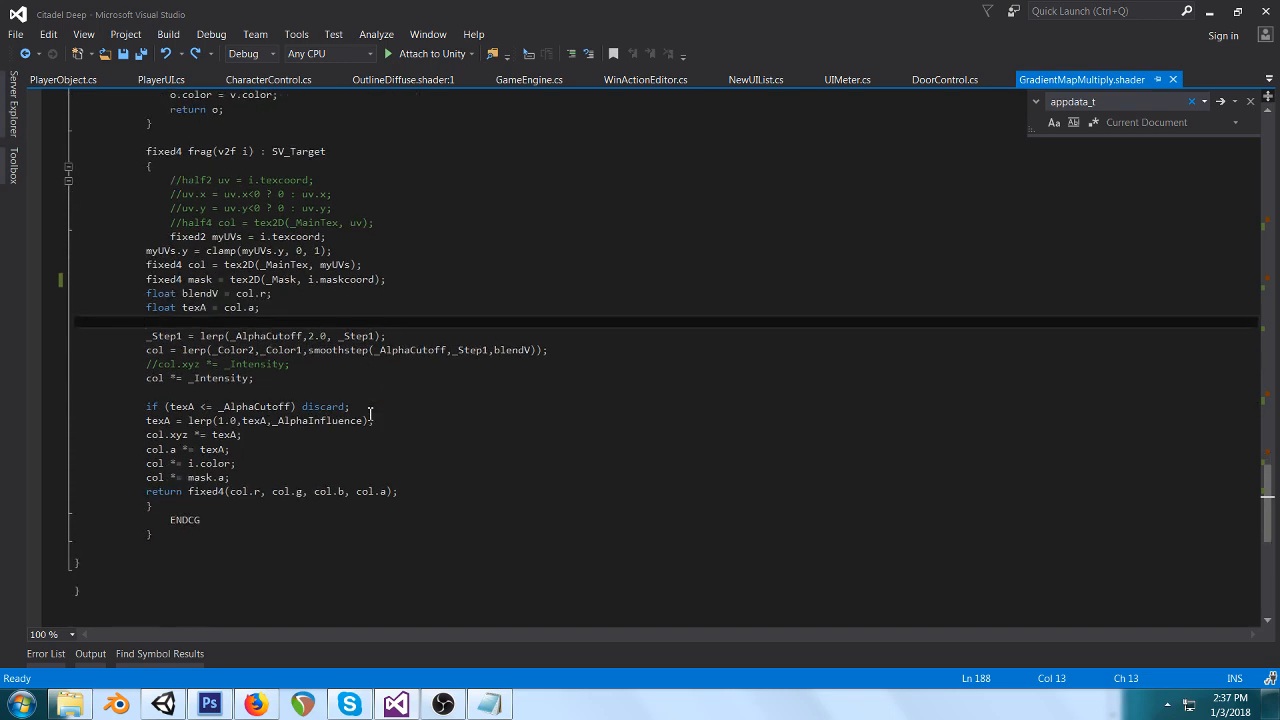
scroll(370, 414, "up", 1)
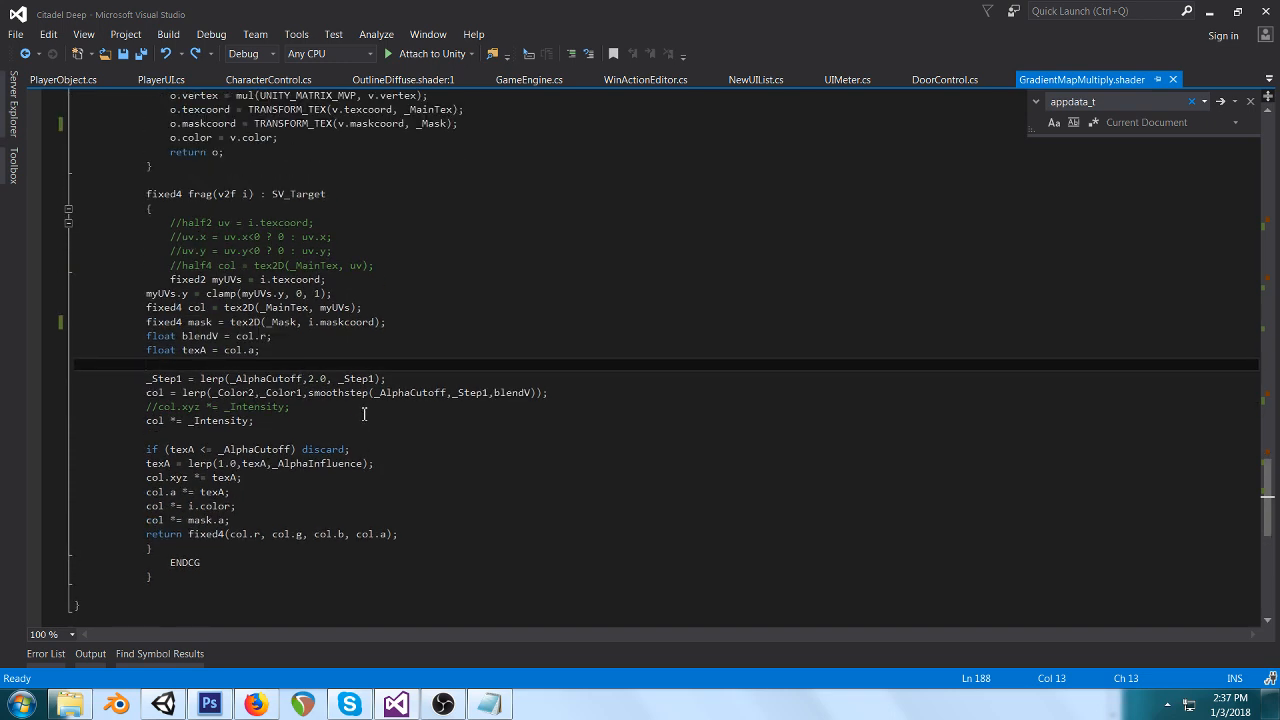
left_click_drag(146, 392, 600, 392)
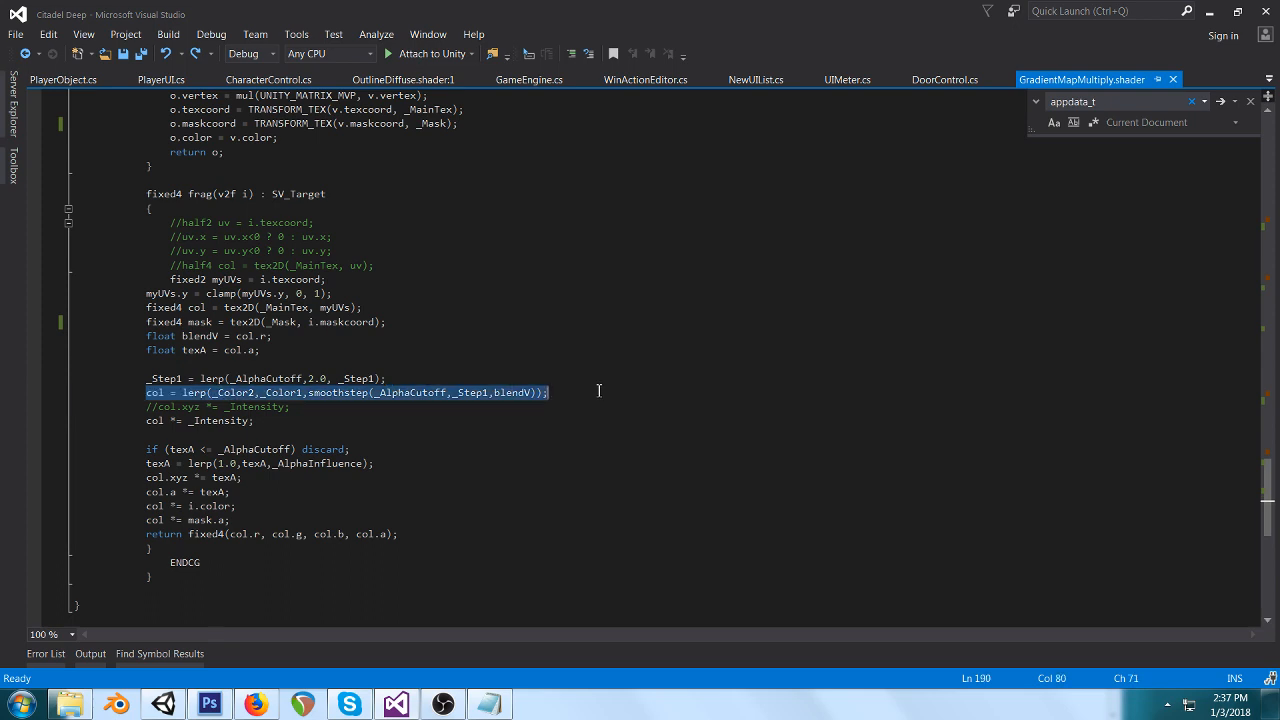
left_click(351, 432)
left_click_drag(146, 392, 369, 392)
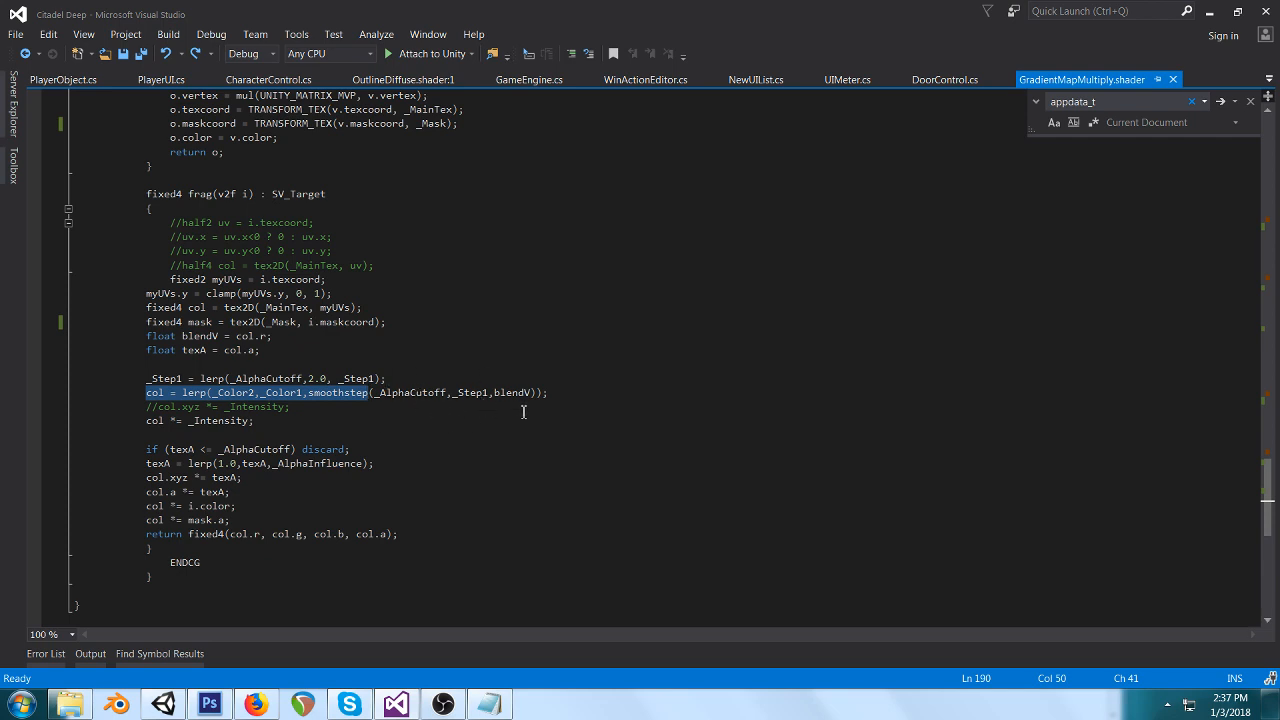
scroll(523, 412, "up", 1)
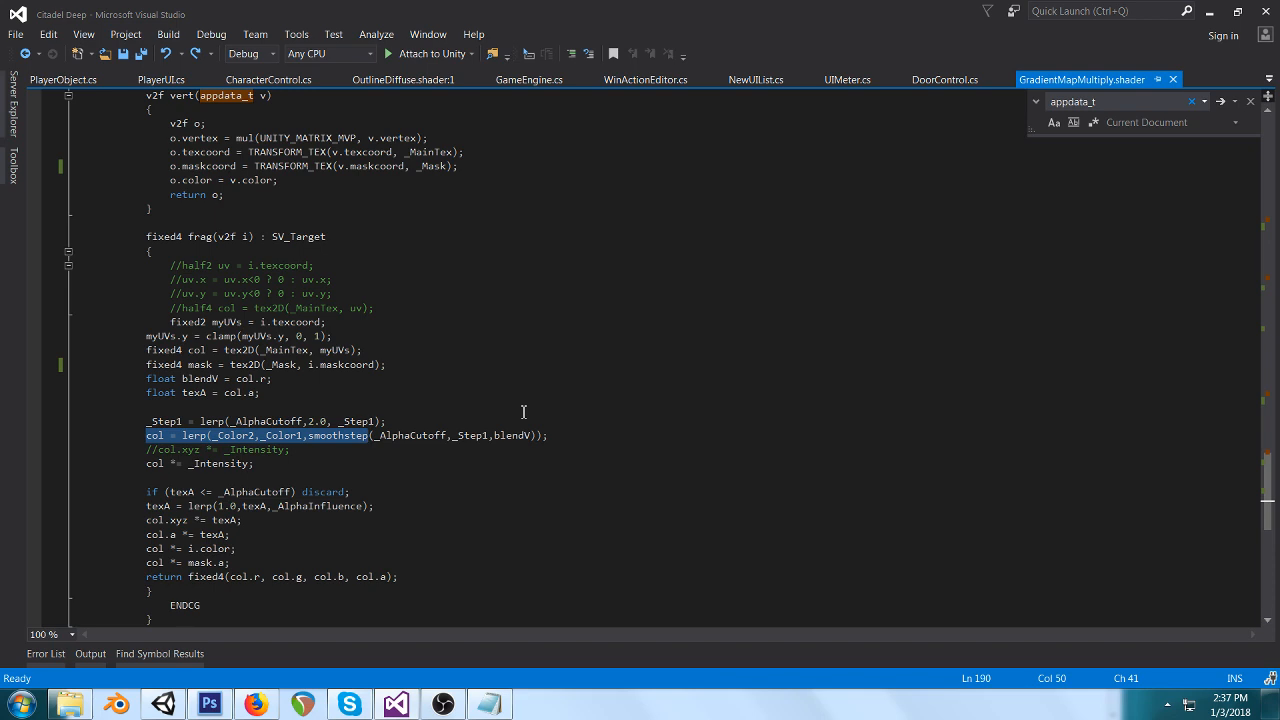
Return to Unity and open the glow quad's TutorialSlashVFXMat3 material for editing.
mouse_move(176, 706)
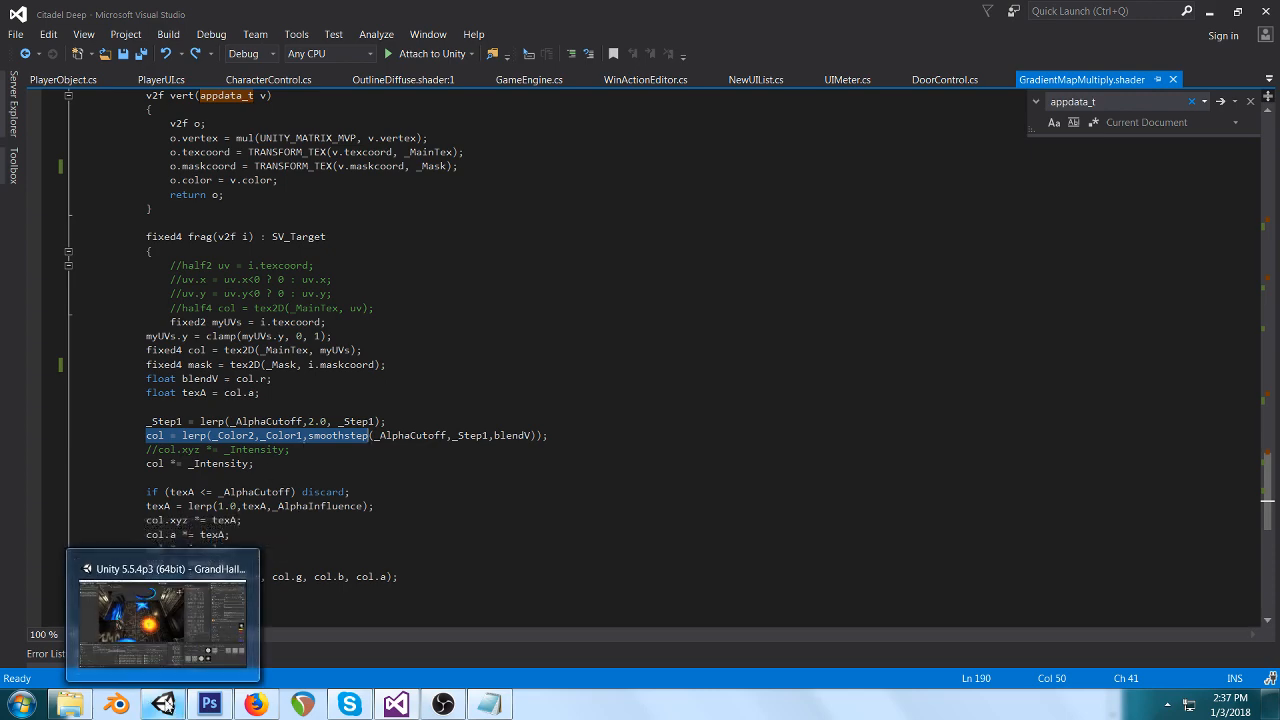
left_click(163, 705)
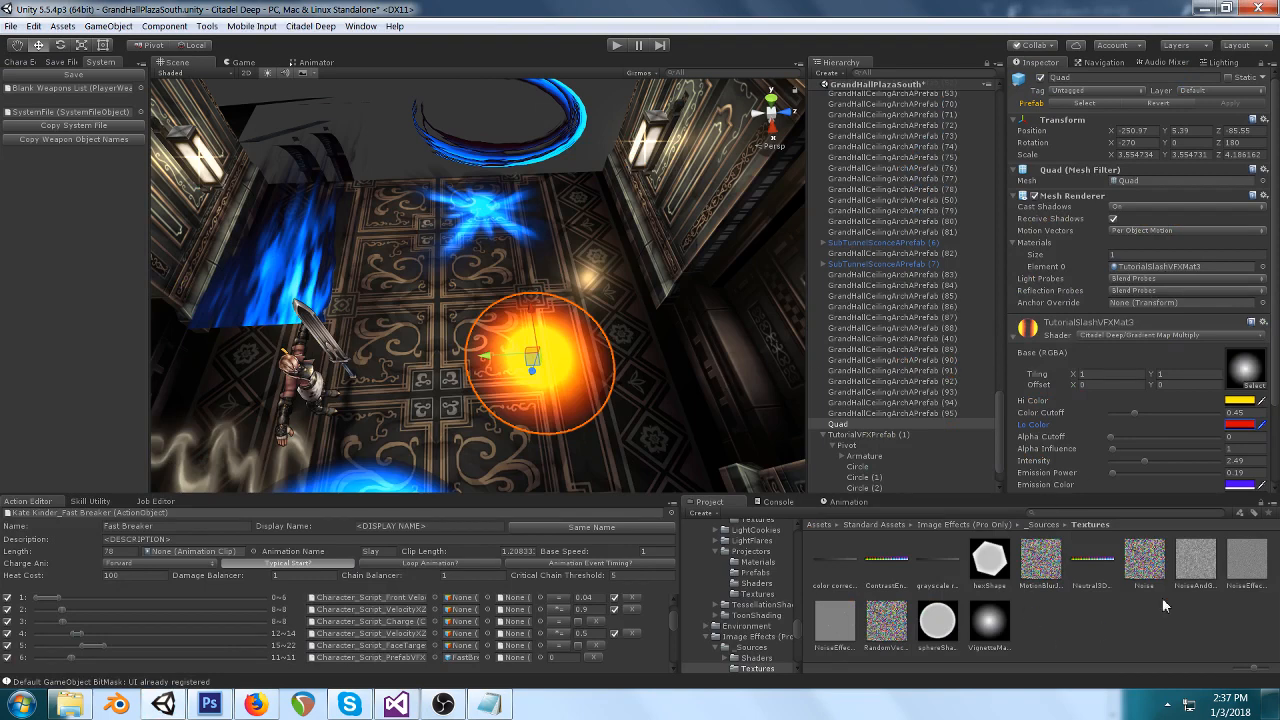
left_click(1170, 266)
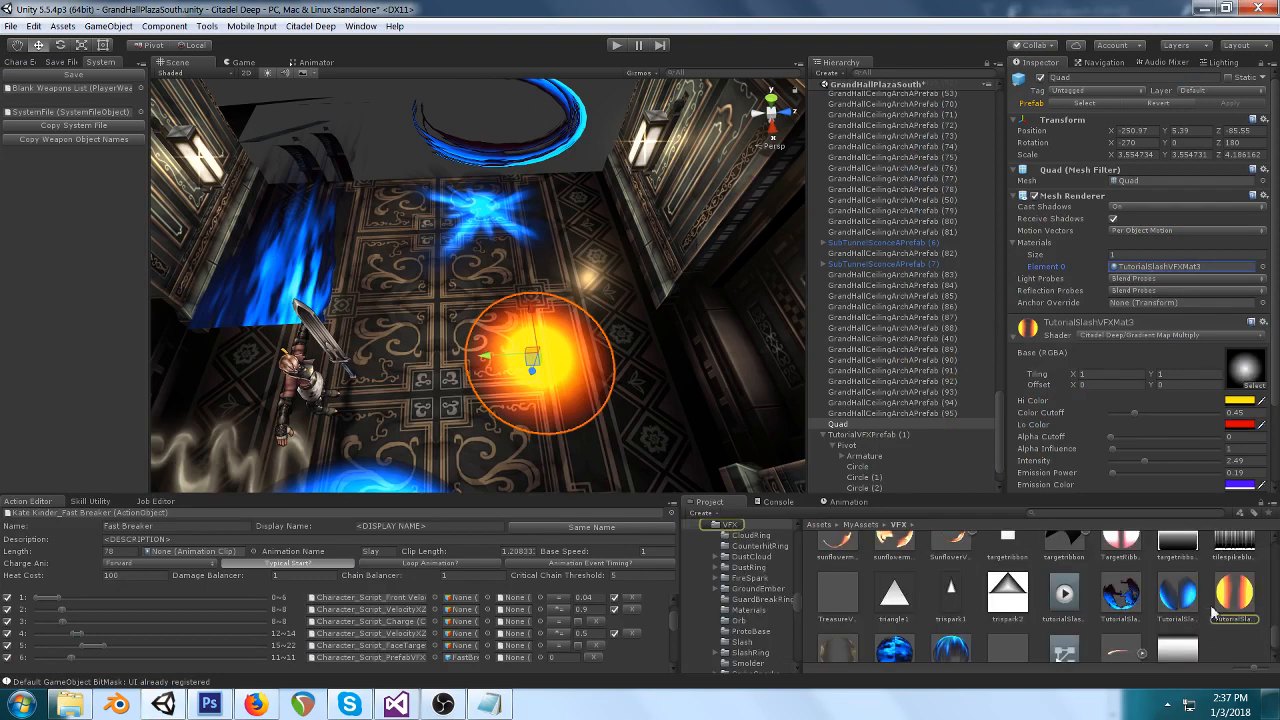
double_click(1170, 266)
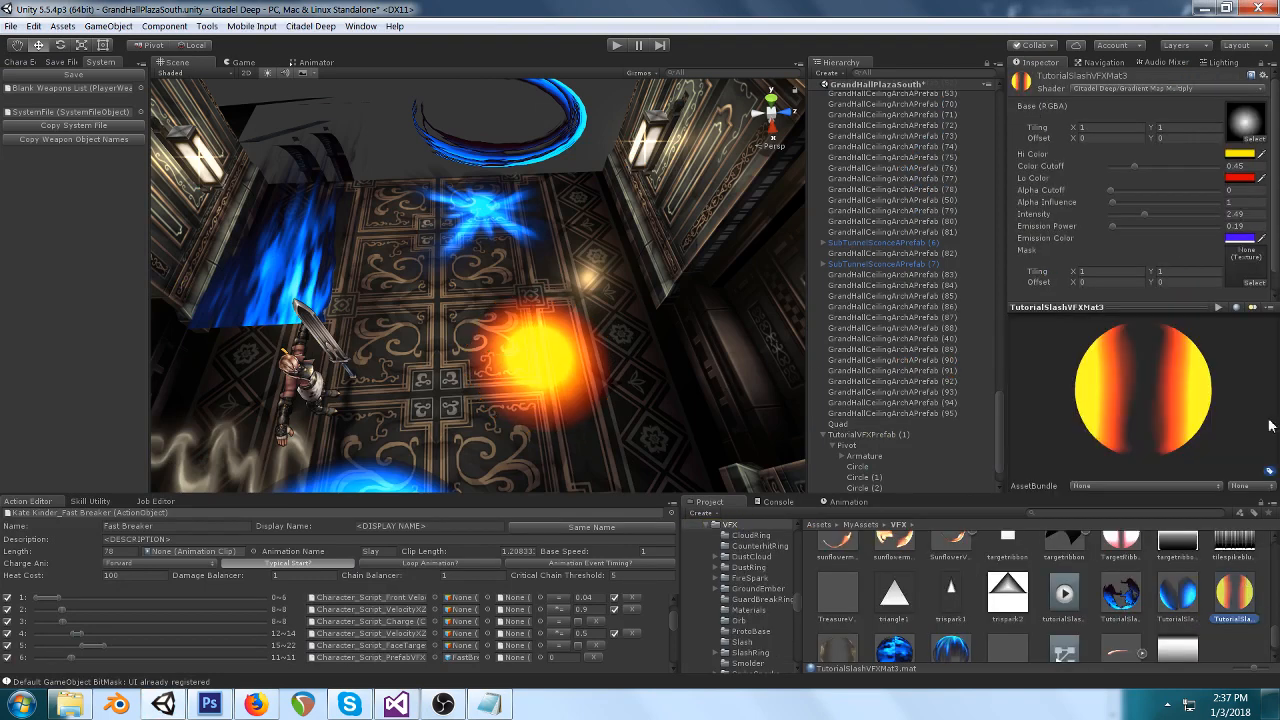
Try the Color Cutoff at 1.93 and at 0, leaving it at 0.81.
left_click(1135, 167)
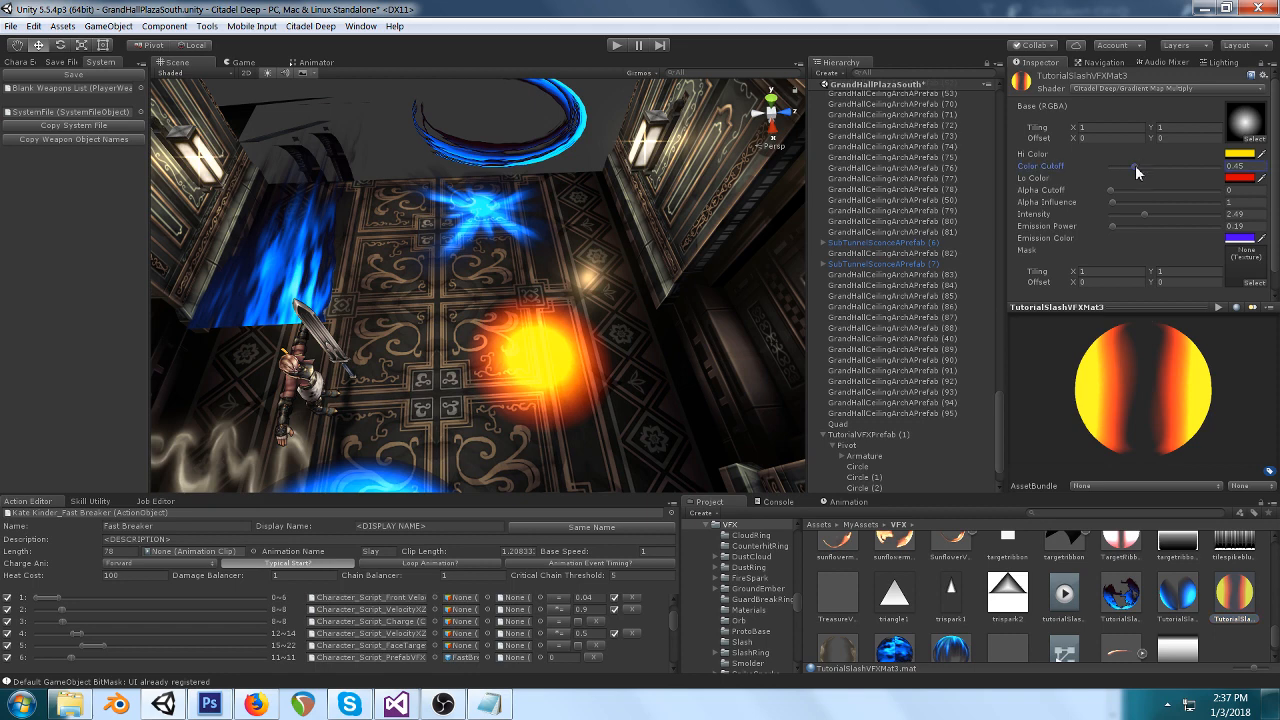
left_click_drag(1136, 167, 1210, 163)
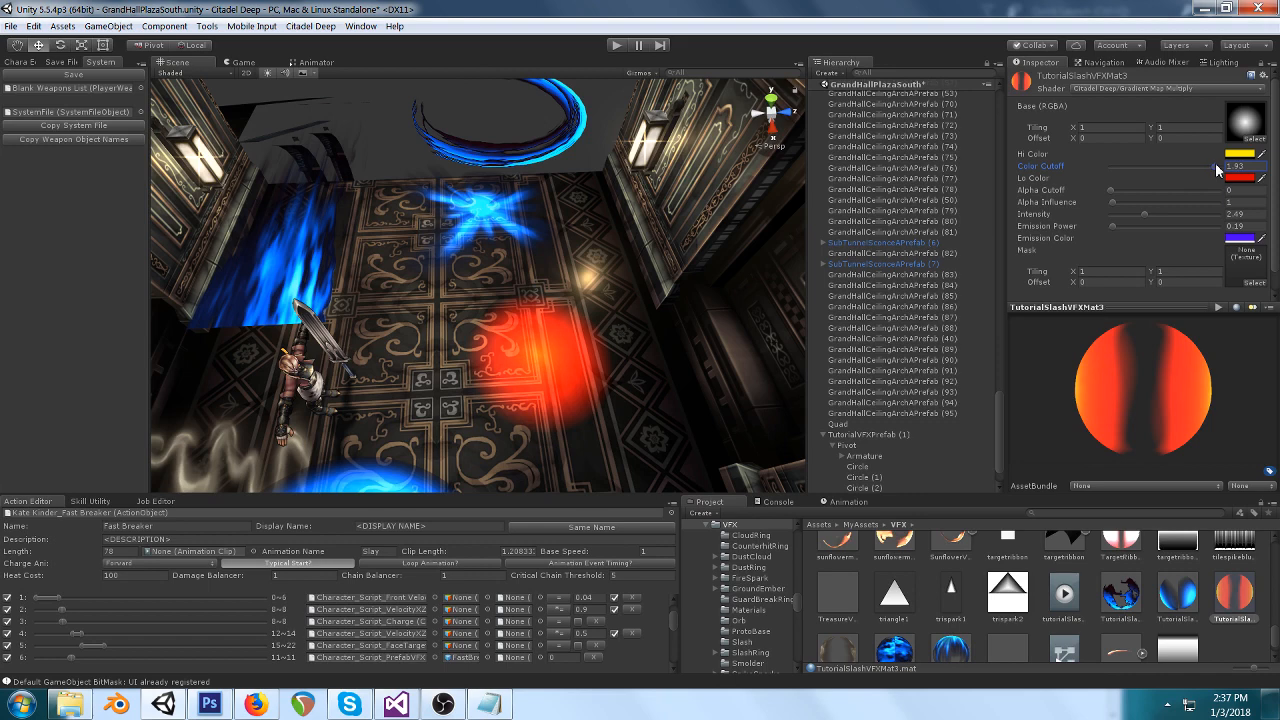
left_click_drag(1210, 164, 1110, 187)
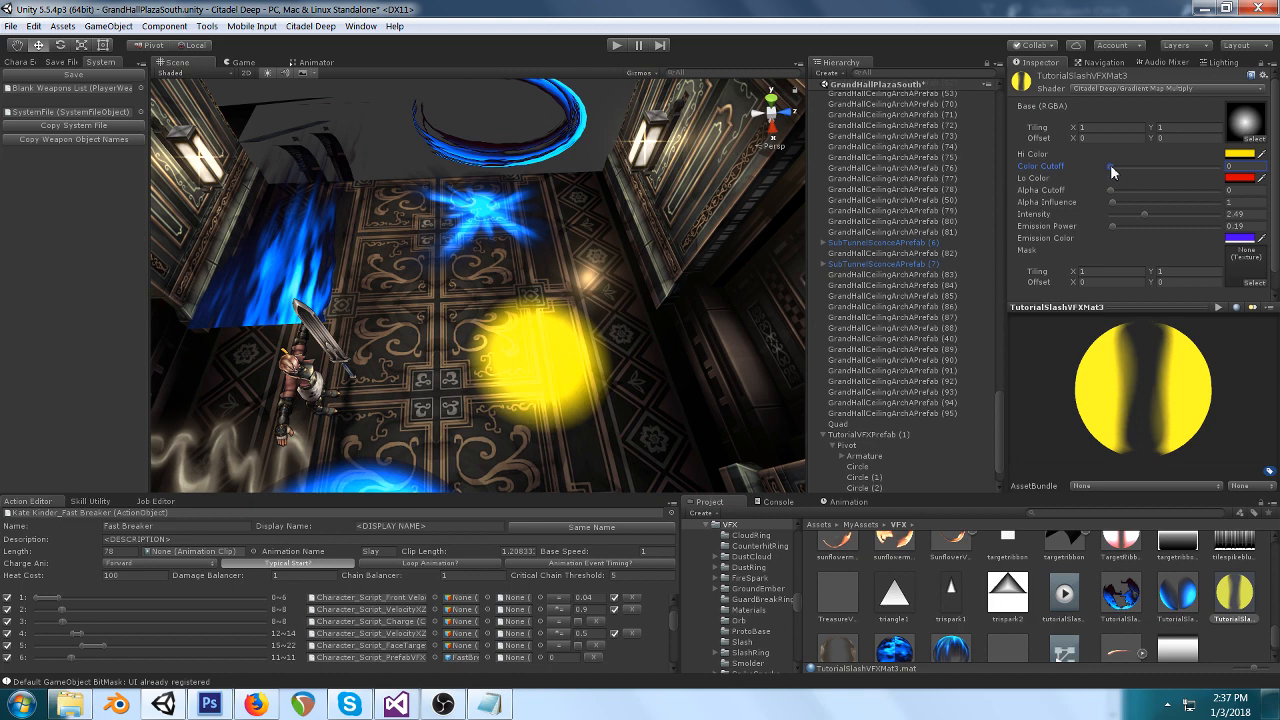
left_click_drag(1111, 164, 1164, 160)
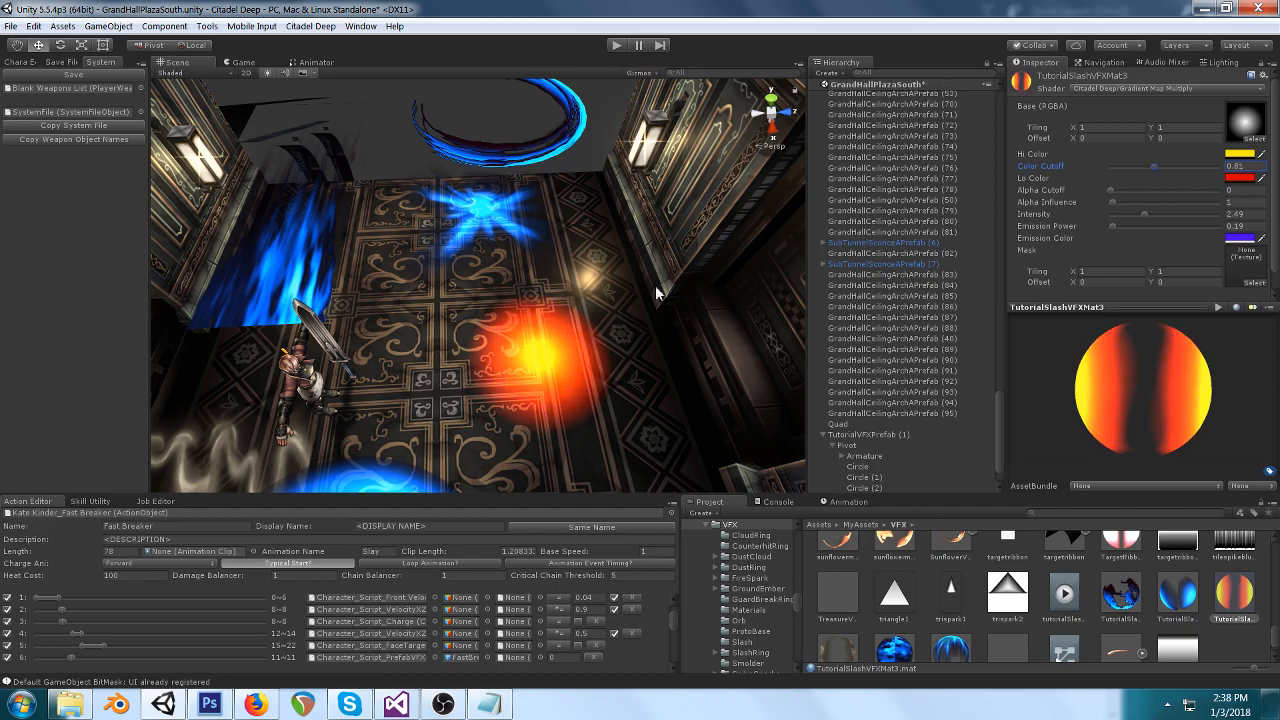
Check the stream's Twitch dashboard in Firefox and glance at the vignette mask in Photoshop, ending back in Unity.
left_click(256, 704)
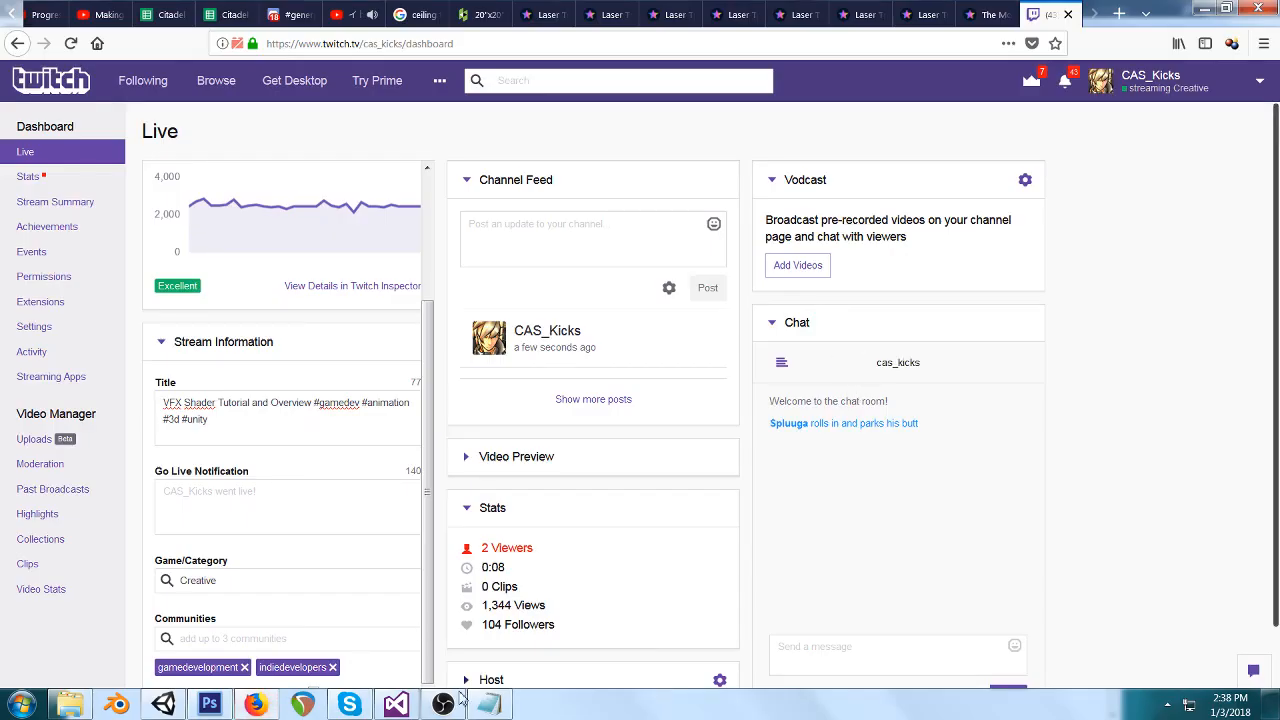
left_click(209, 704)
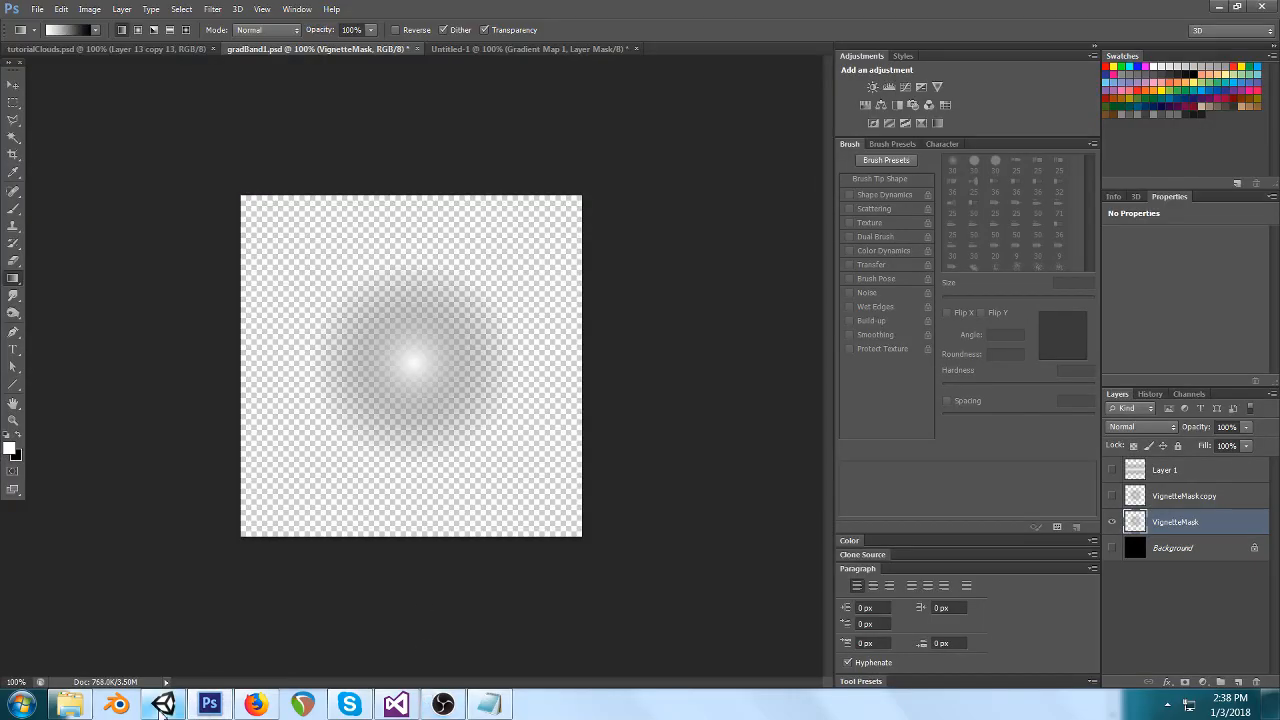
left_click(163, 704)
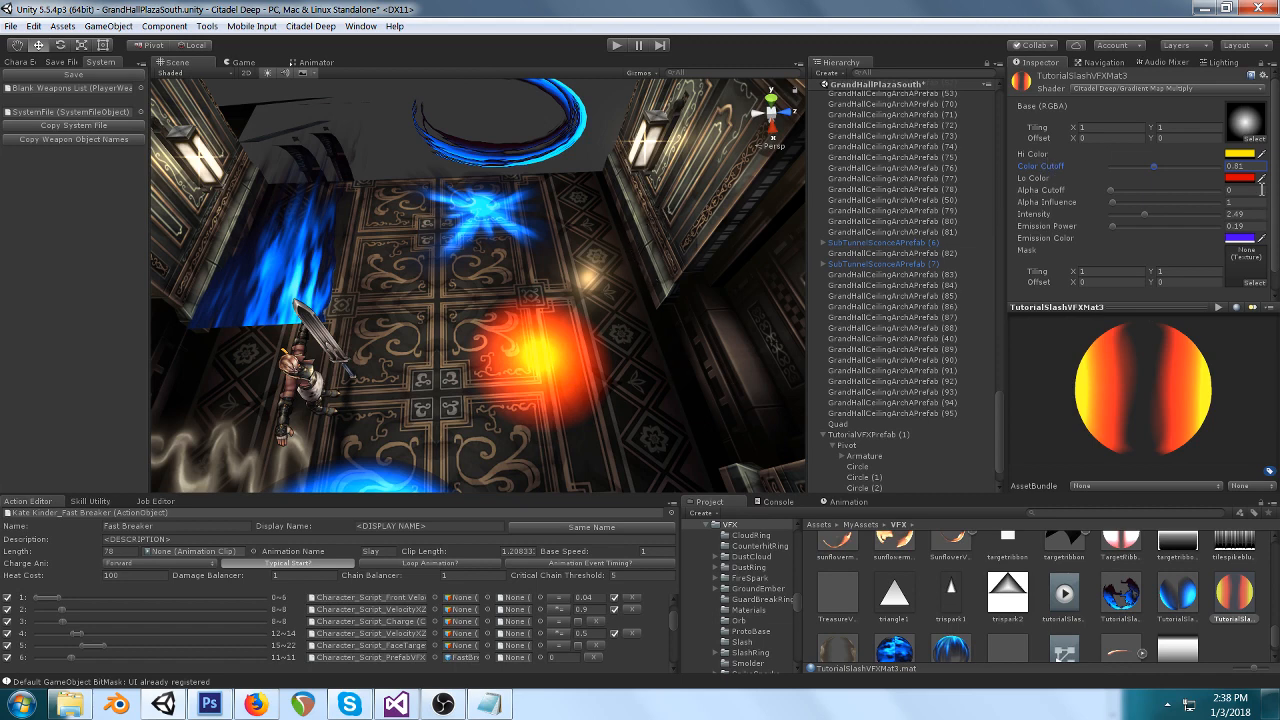
Set the material's Color Cutoff to 0.45 and its Intensity to 1, and view the glow from above.
type("0")
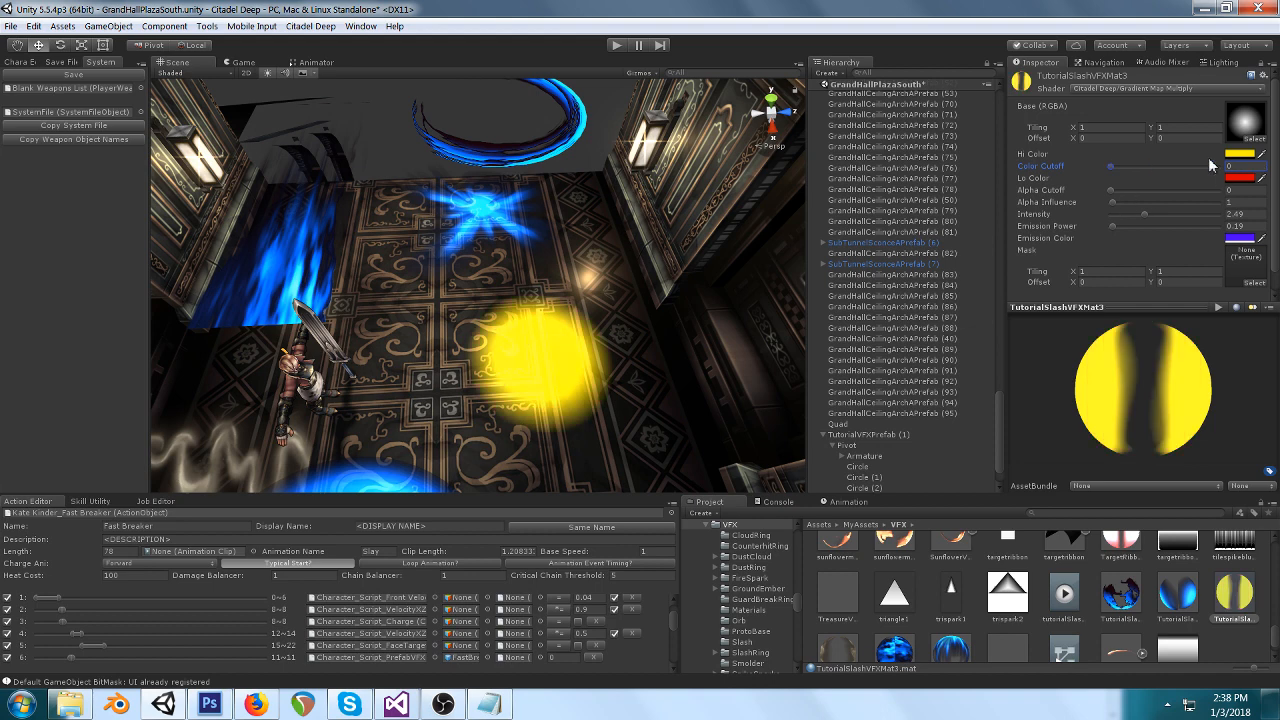
type(".45")
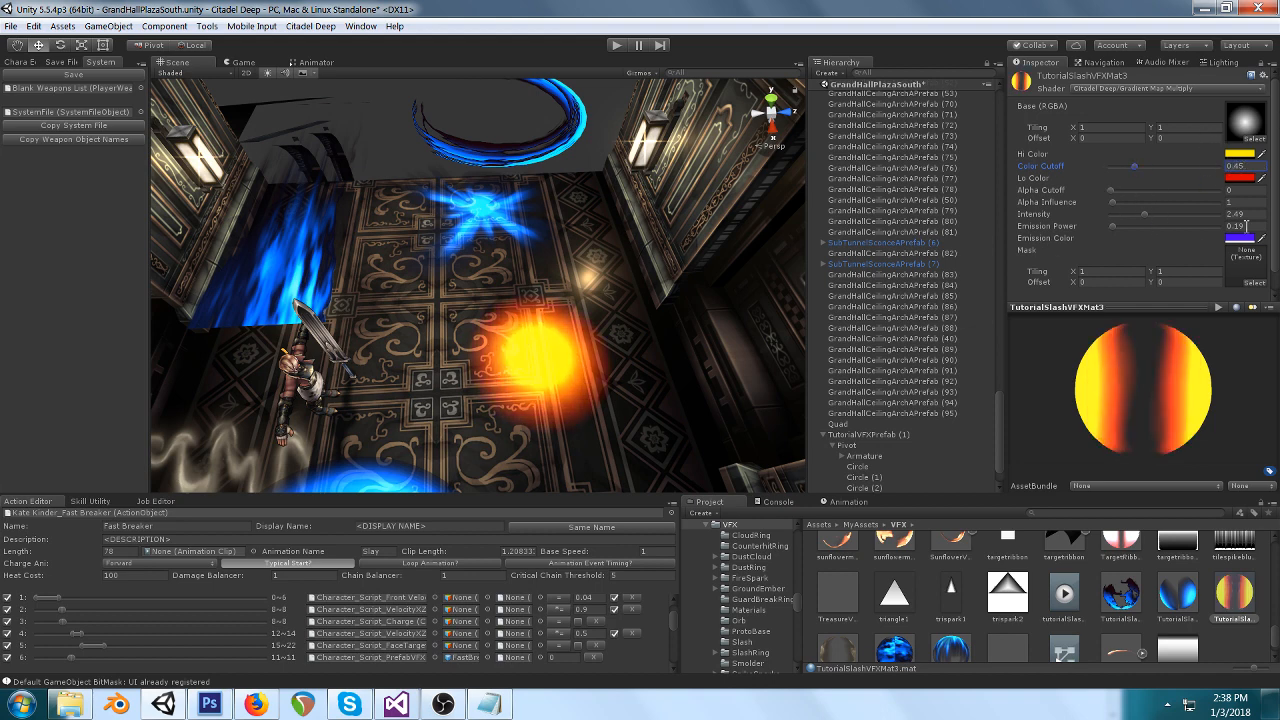
left_click(1256, 214)
type("1")
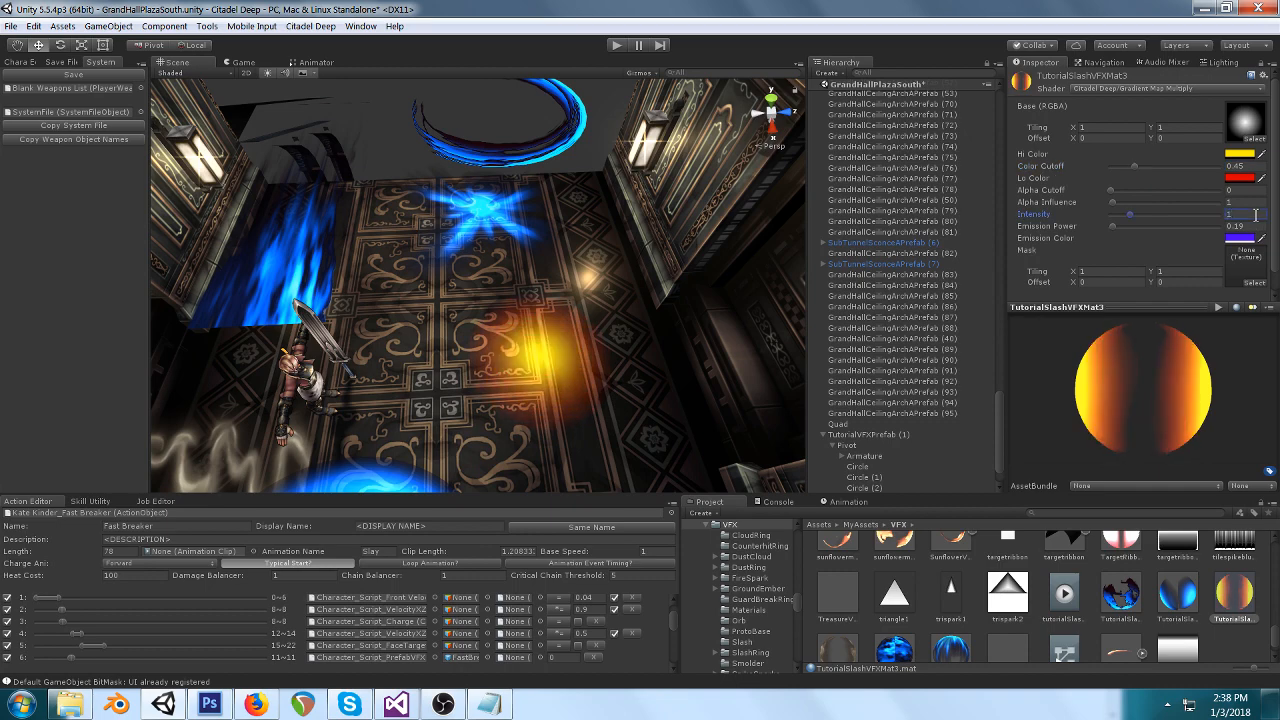
left_click_drag(588, 254, 634, 246, "alt")
middle_click_drag(634, 246, 633, 252)
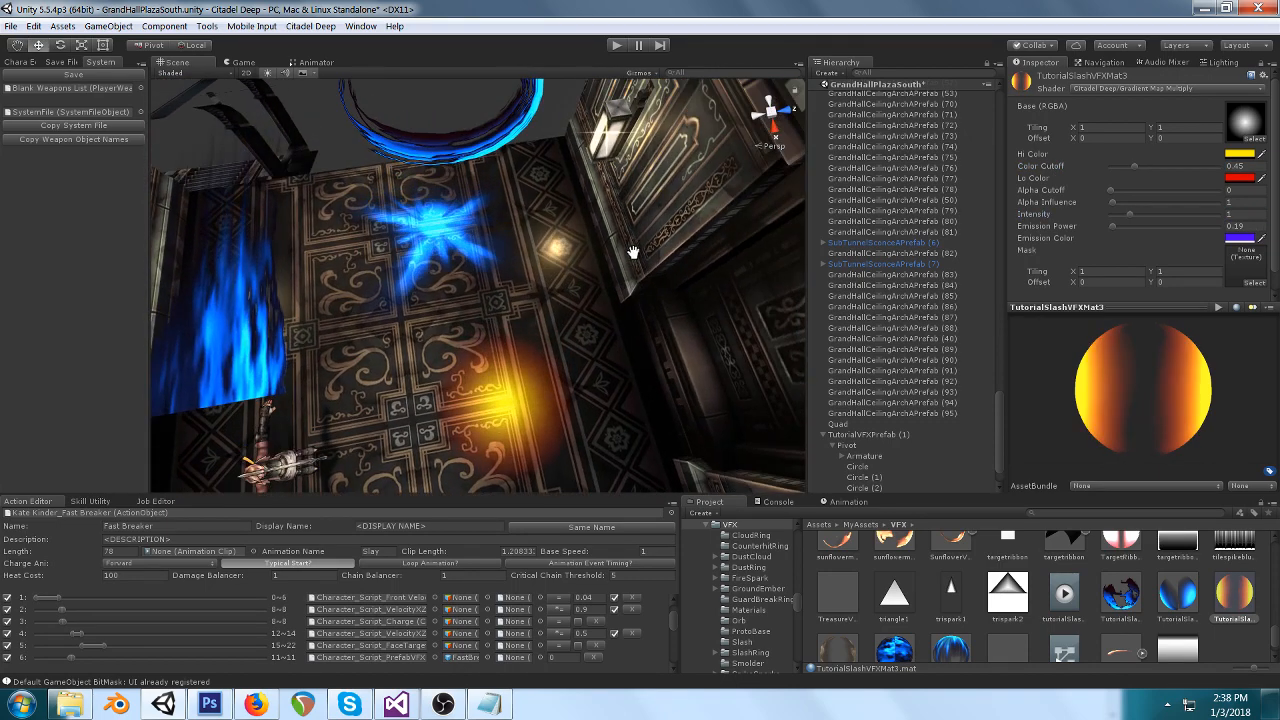
scroll(632, 243, "down", 3)
scroll(632, 243, "up", 3)
left_click_drag(632, 245, 614, 236, "alt")
middle_click_drag(614, 236, 640, 208)
left_click(1185, 137)
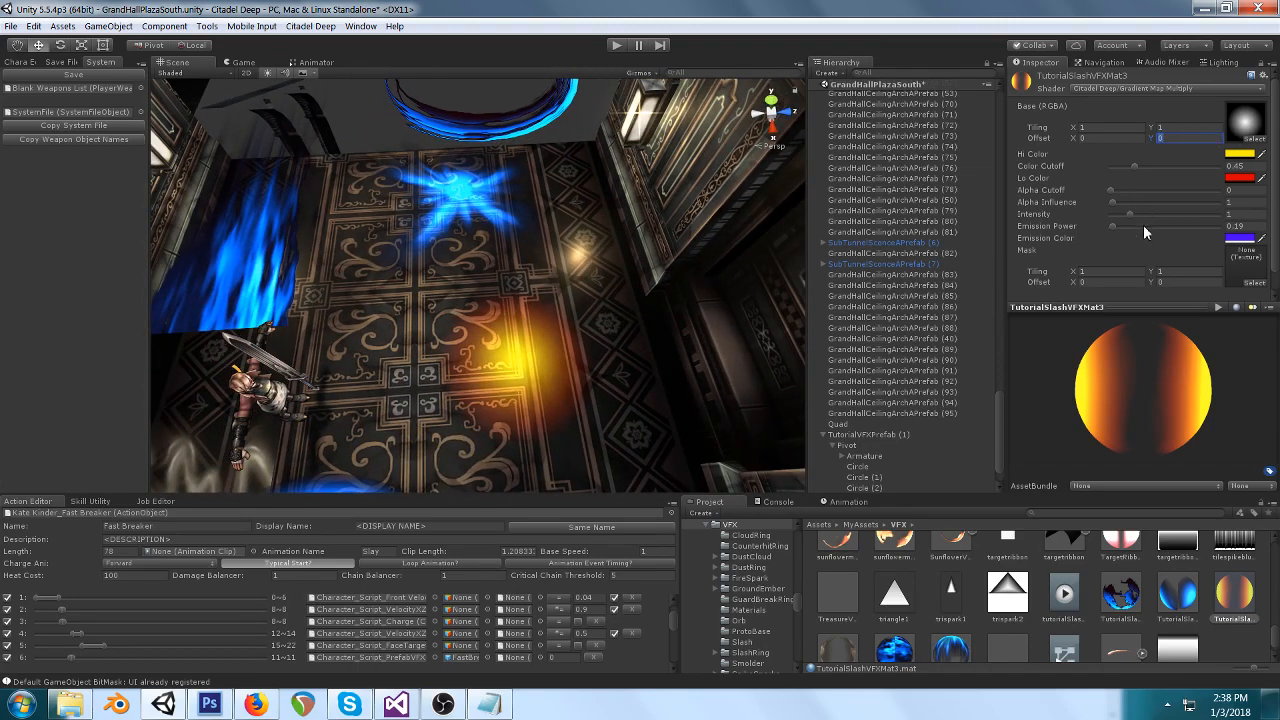
Switch to the GradientMapMultiply shader in Visual Studio and highlight the line multiplying col by _Intensity, including its col variable.
left_click(396, 704)
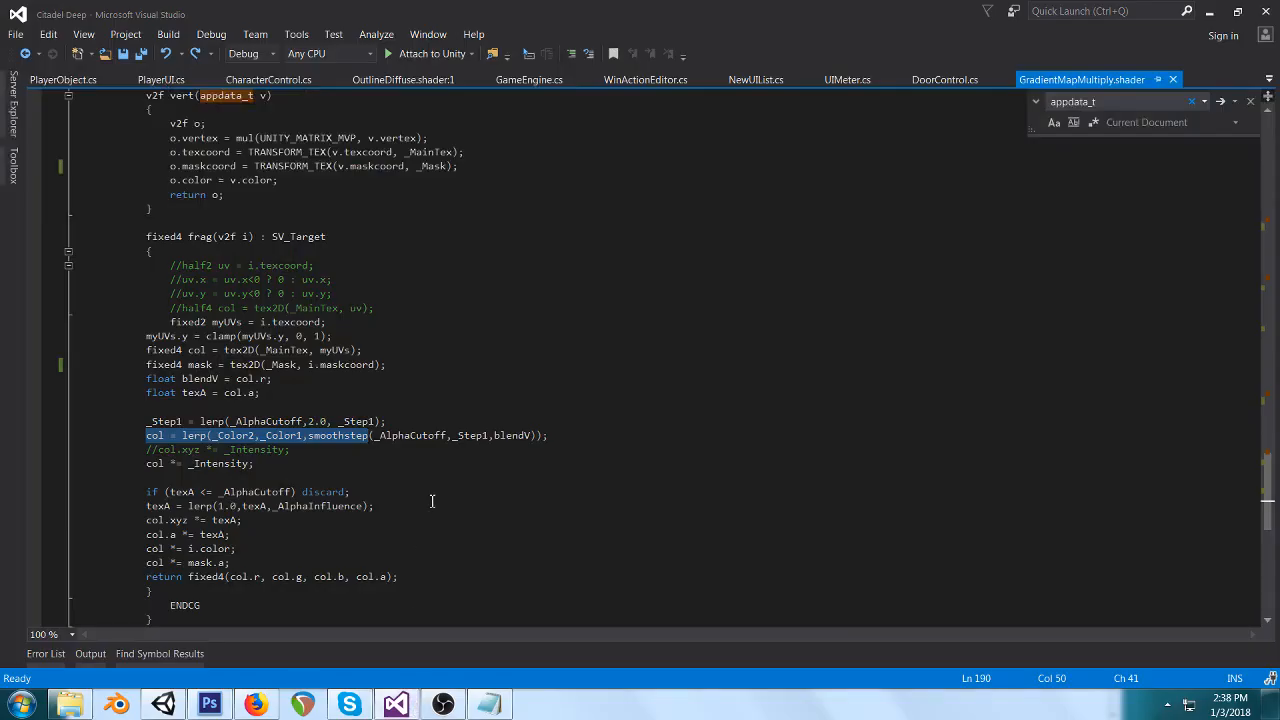
scroll(432, 501, "down", 3)
scroll(432, 501, "up", 1)
left_click(140, 380)
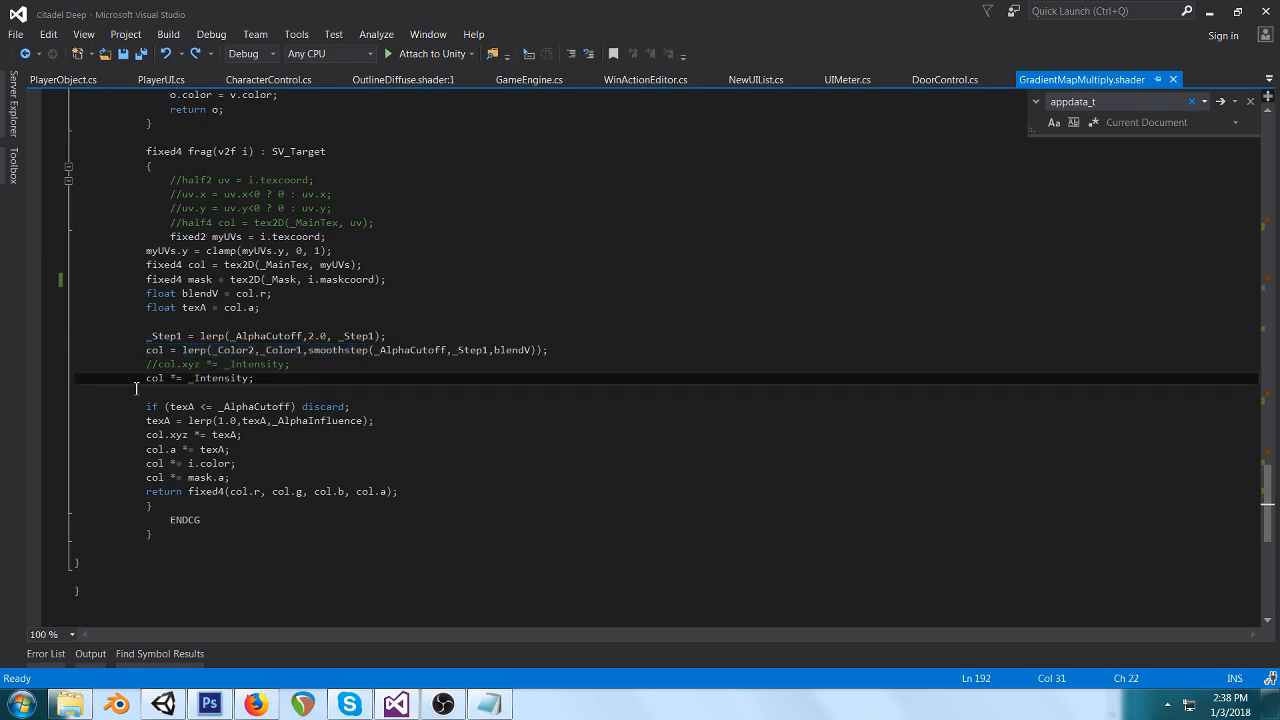
left_click_drag(147, 378, 263, 378)
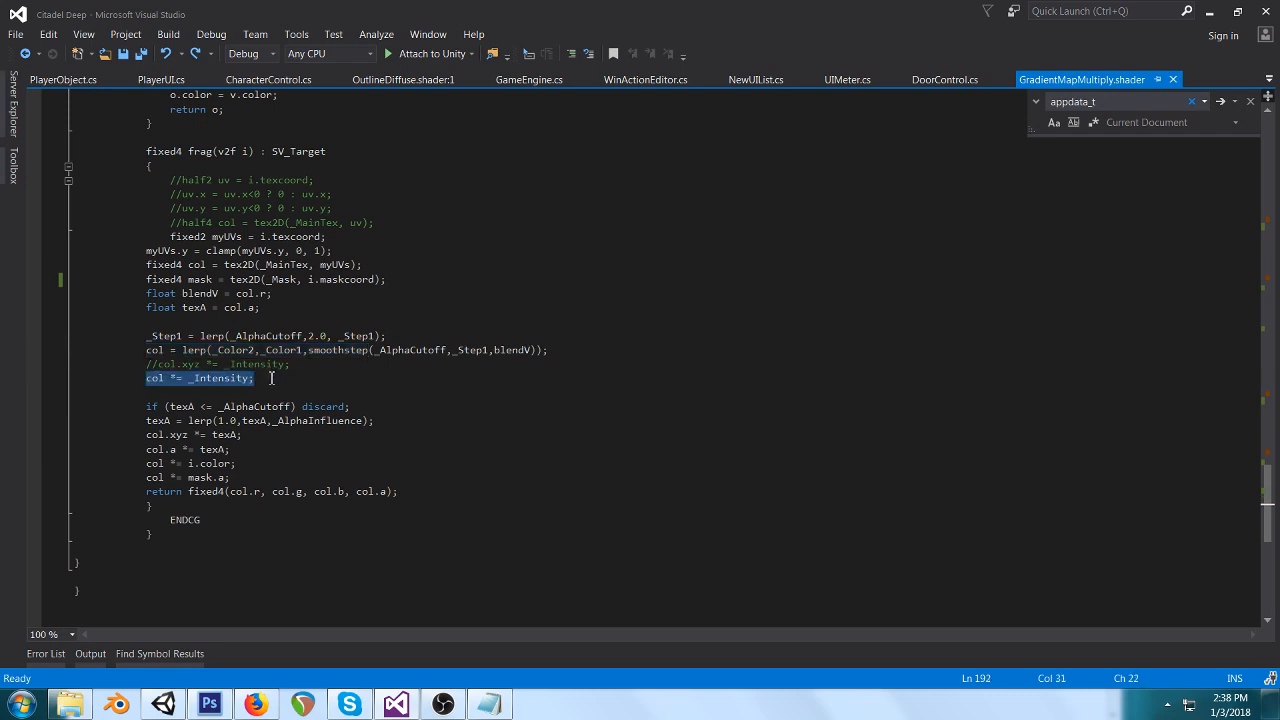
left_click(272, 378)
double_click(158, 378)
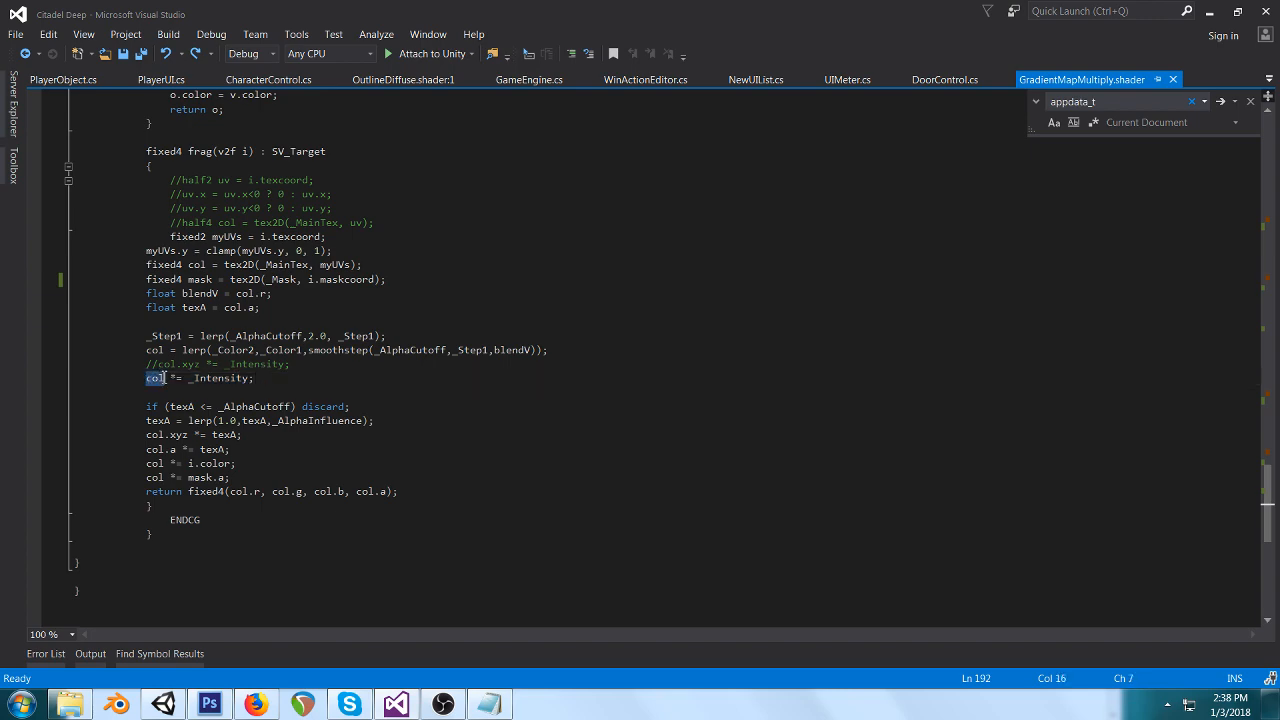
left_click(261, 379)
Return to Unity and raise the glow material's Intensity to 3.71.
left_click(161, 704)
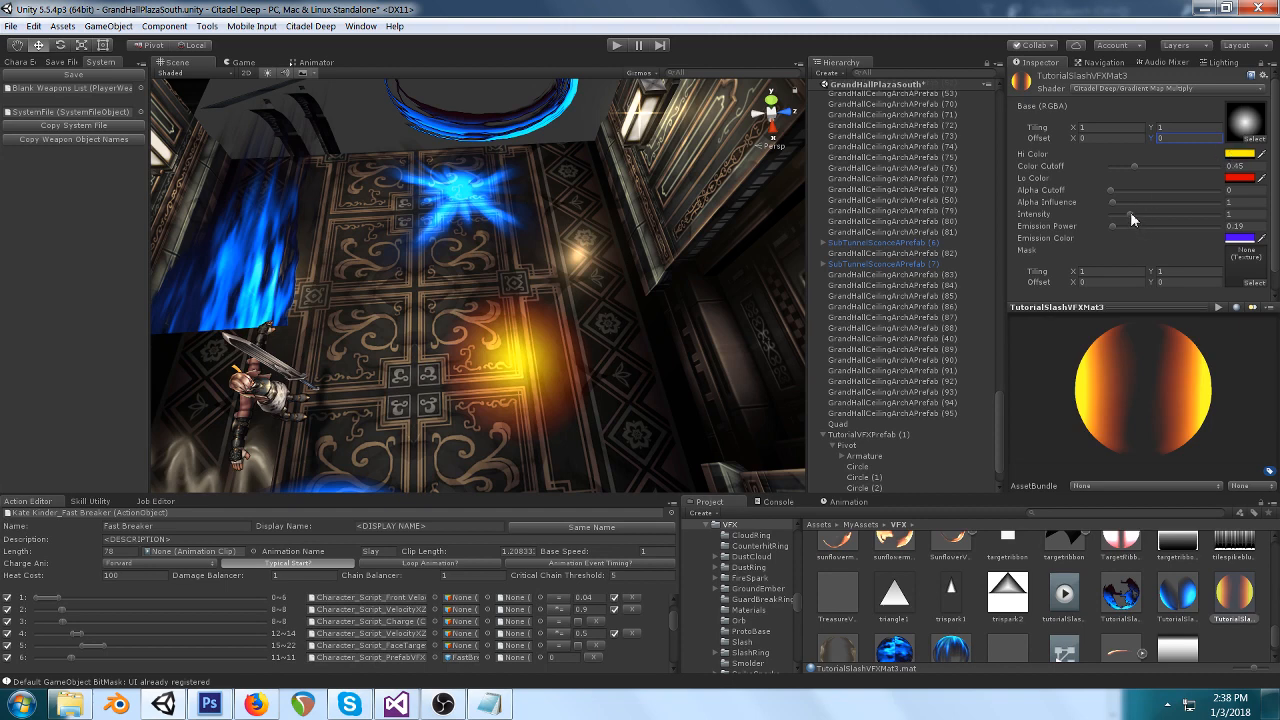
left_click_drag(1131, 213, 1158, 203)
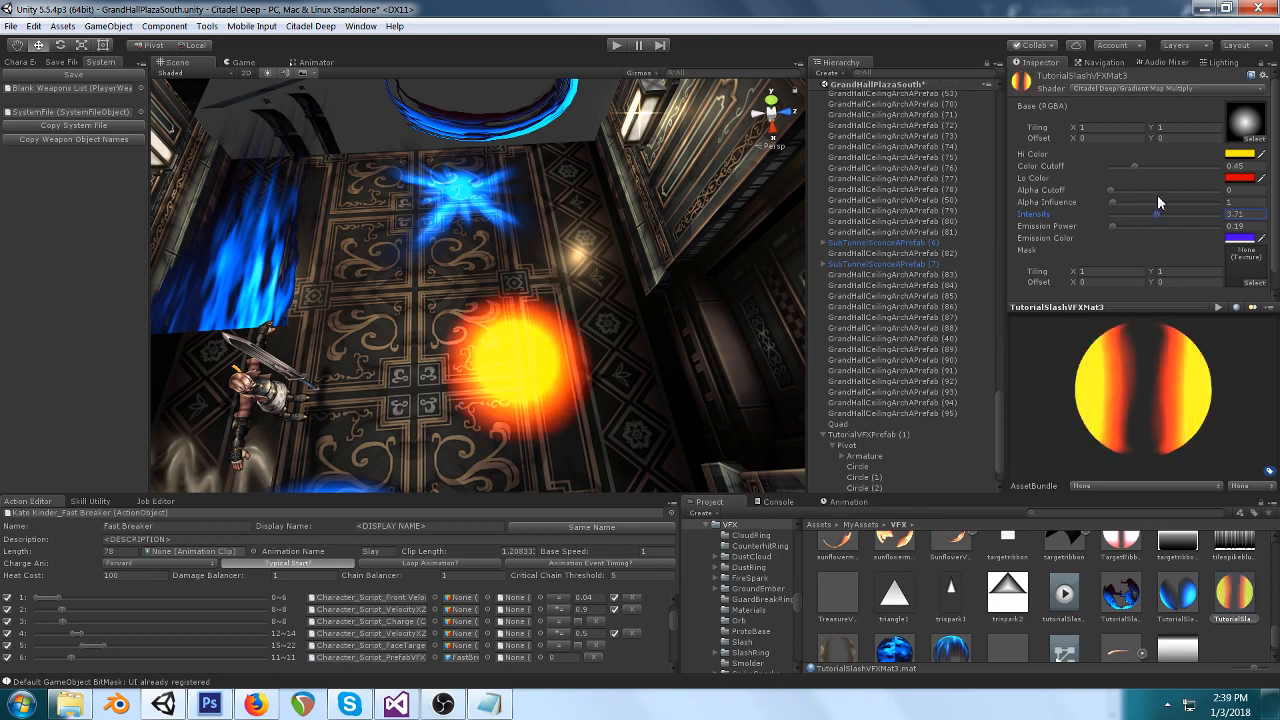
Try brightening the Lo Color to full red, and change it to pink FF008E.
left_click(1240, 178)
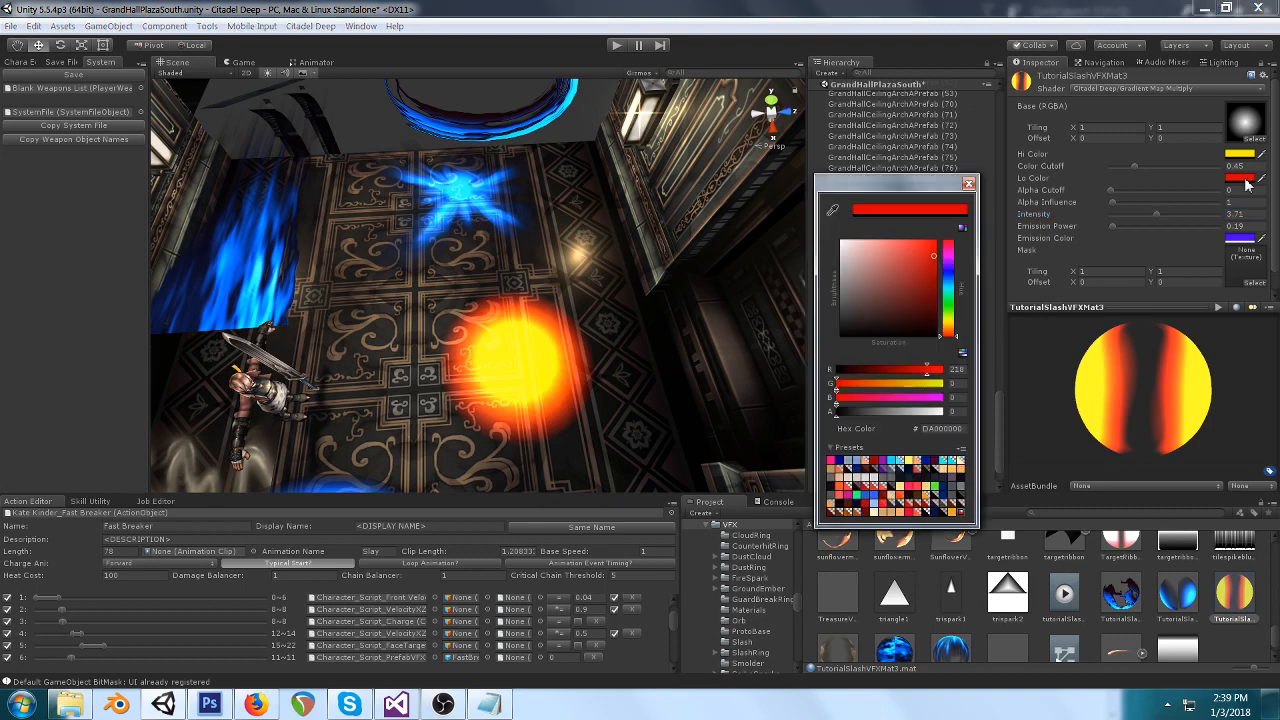
left_click_drag(936, 290, 942, 245)
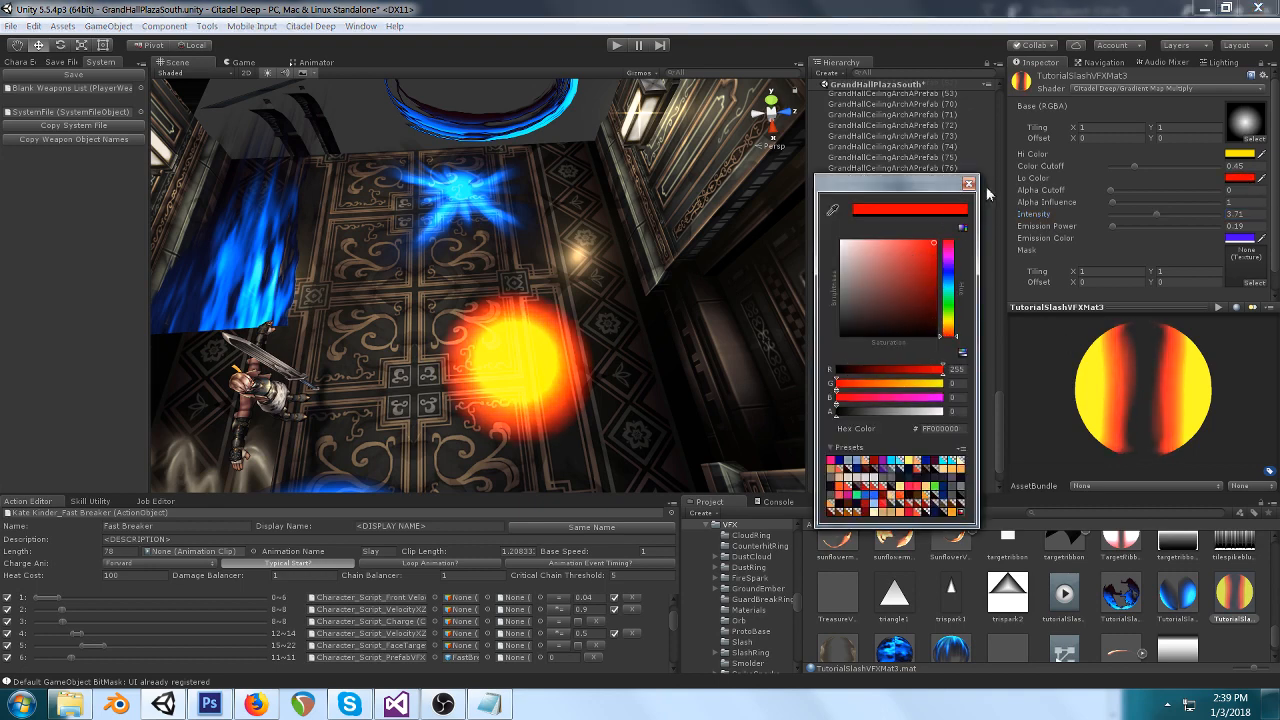
left_click_drag(949, 333, 948, 245)
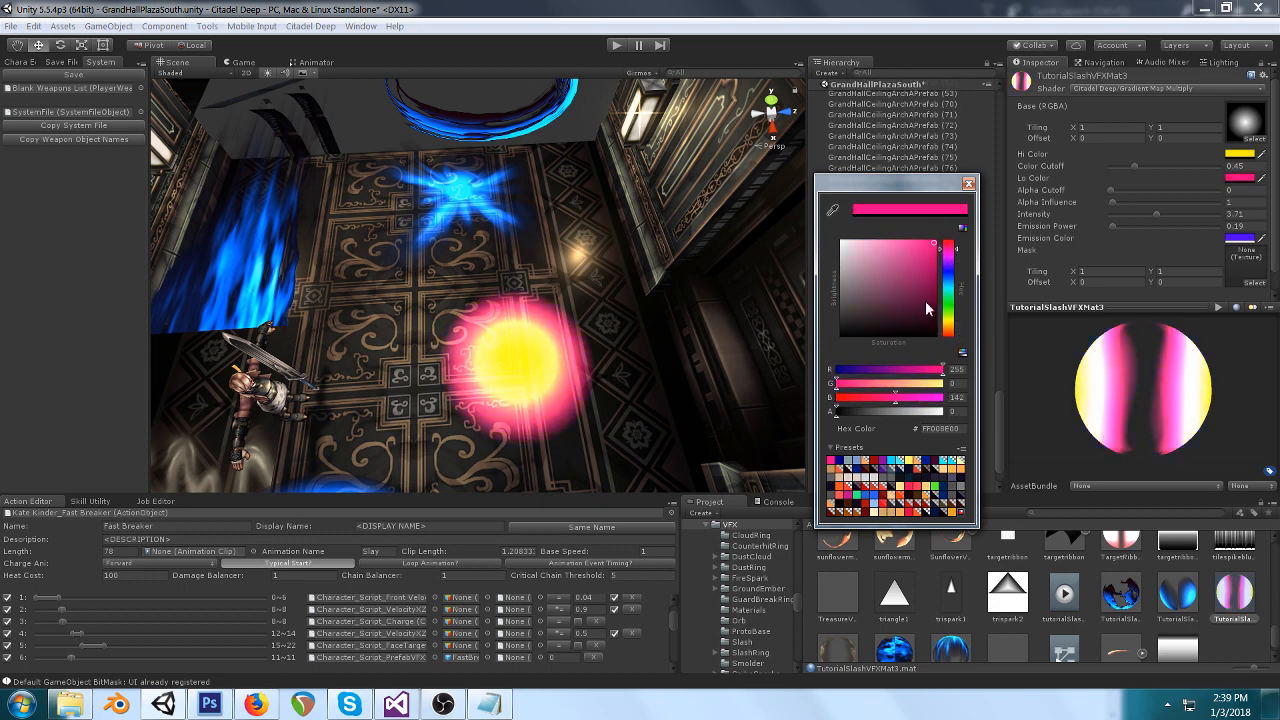
left_click(968, 184)
Try a pure red Hi Color (FF0000) together with a blue Lo Color on the glow material.
left_click(1245, 153)
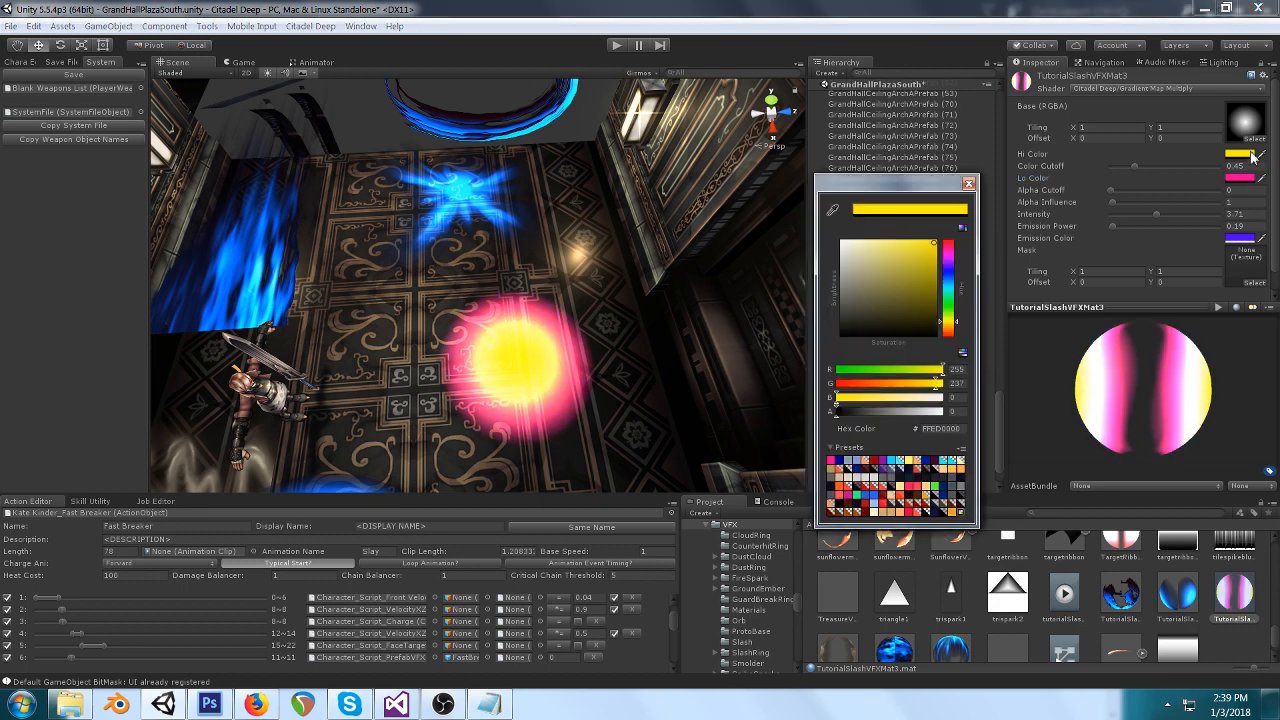
left_click(948, 242)
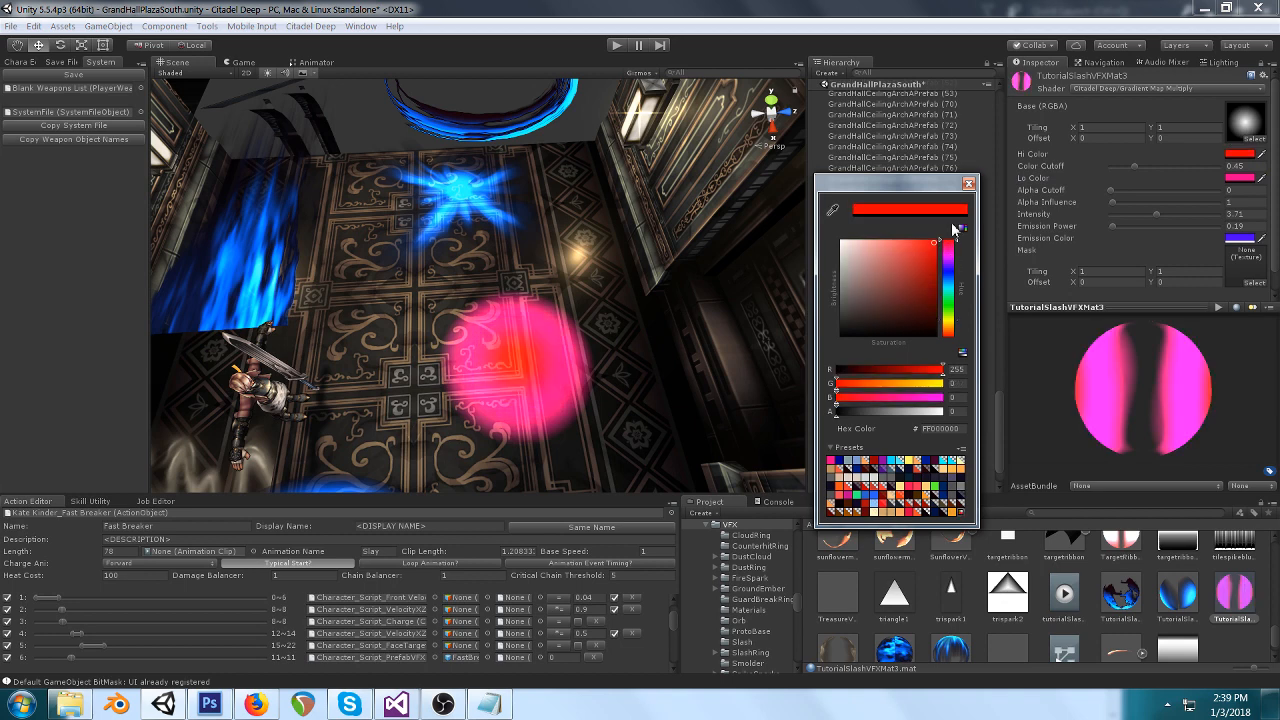
left_click(968, 184)
left_click(1240, 177)
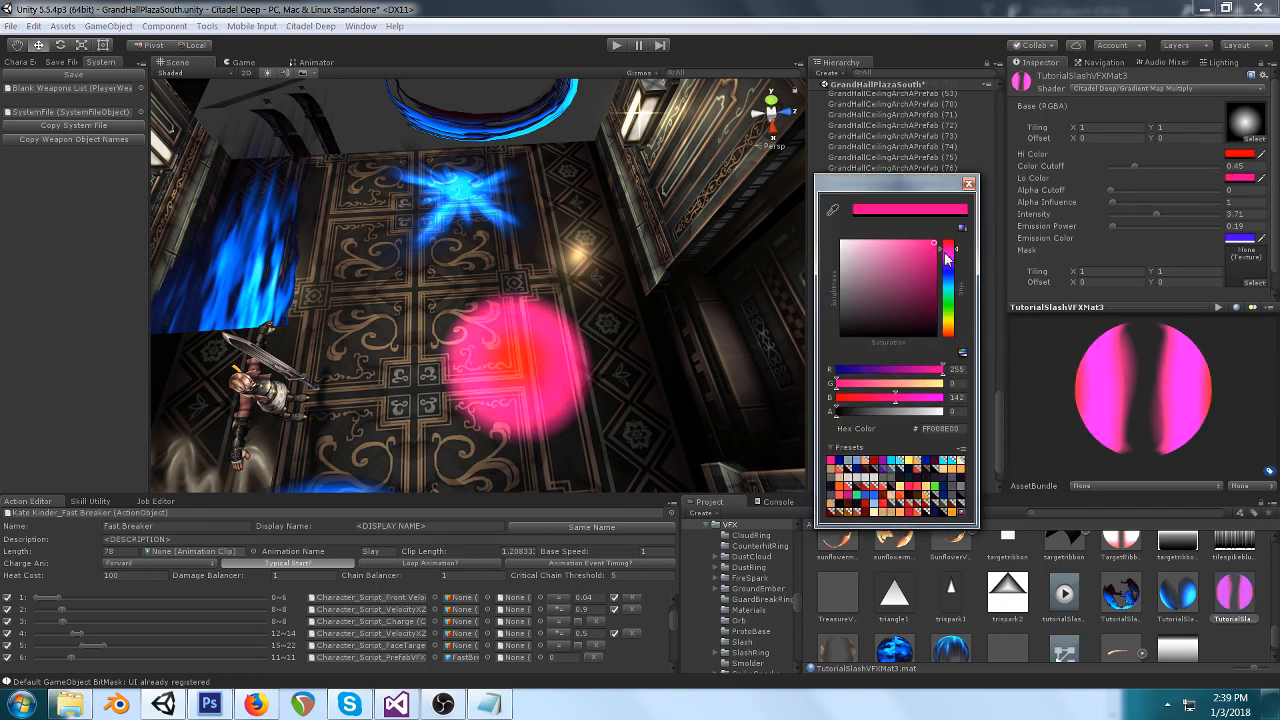
left_click_drag(948, 256, 959, 277)
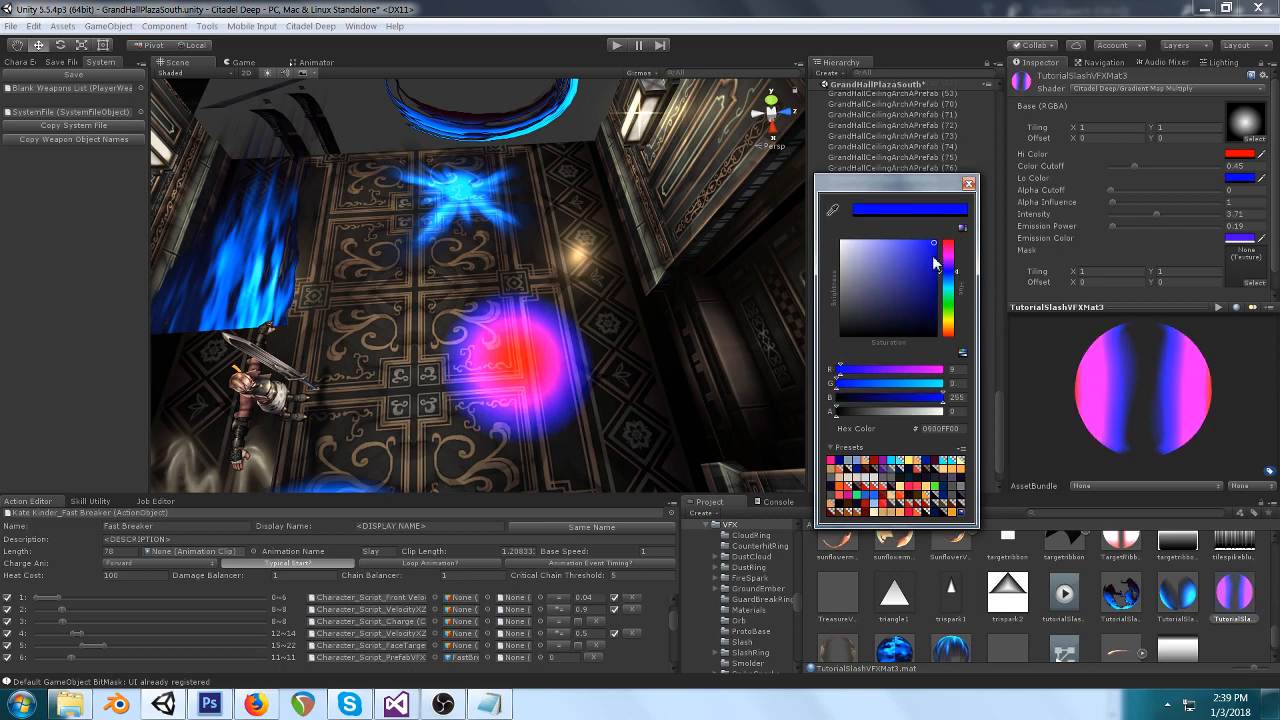
mouse_move(931, 258)
left_mouse_down()
mouse_move(949, 302)
mouse_move(955, 252)
left_mouse_up()
left_click(968, 184)
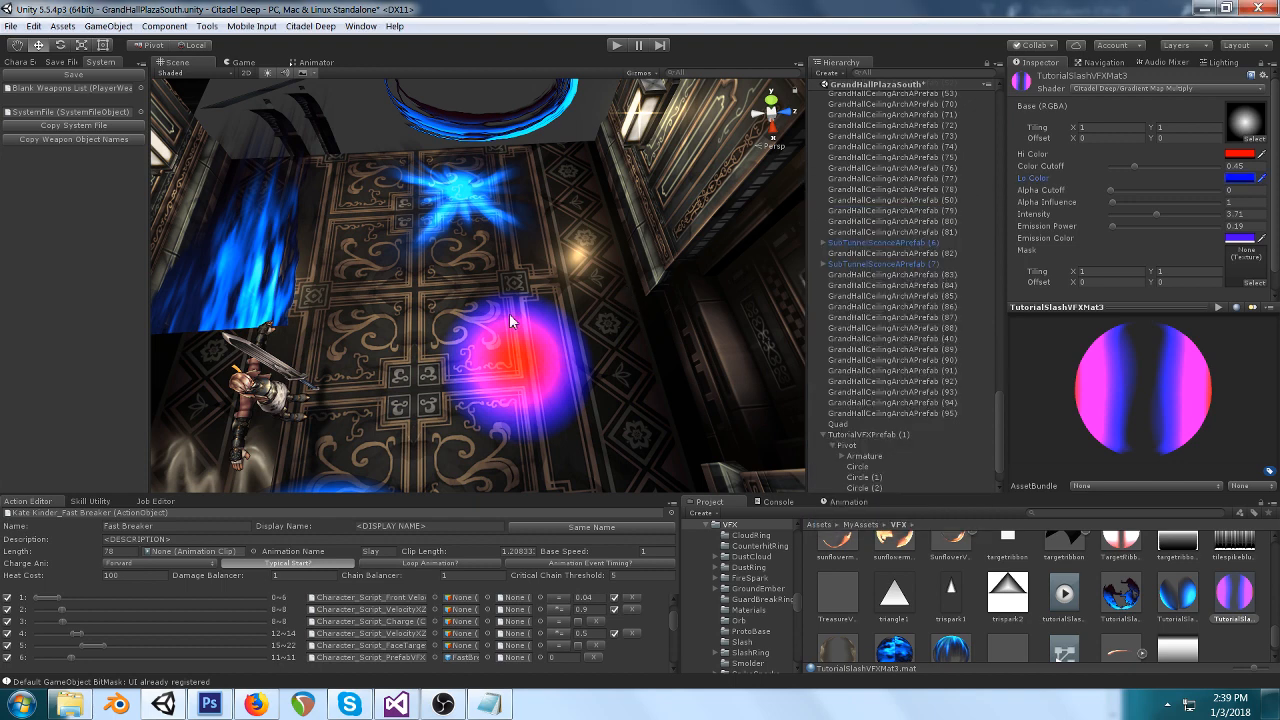
Try the red and blue glow at an Intensity of 1.27 and -0.5, leaving it at about 1.
left_click(850, 502)
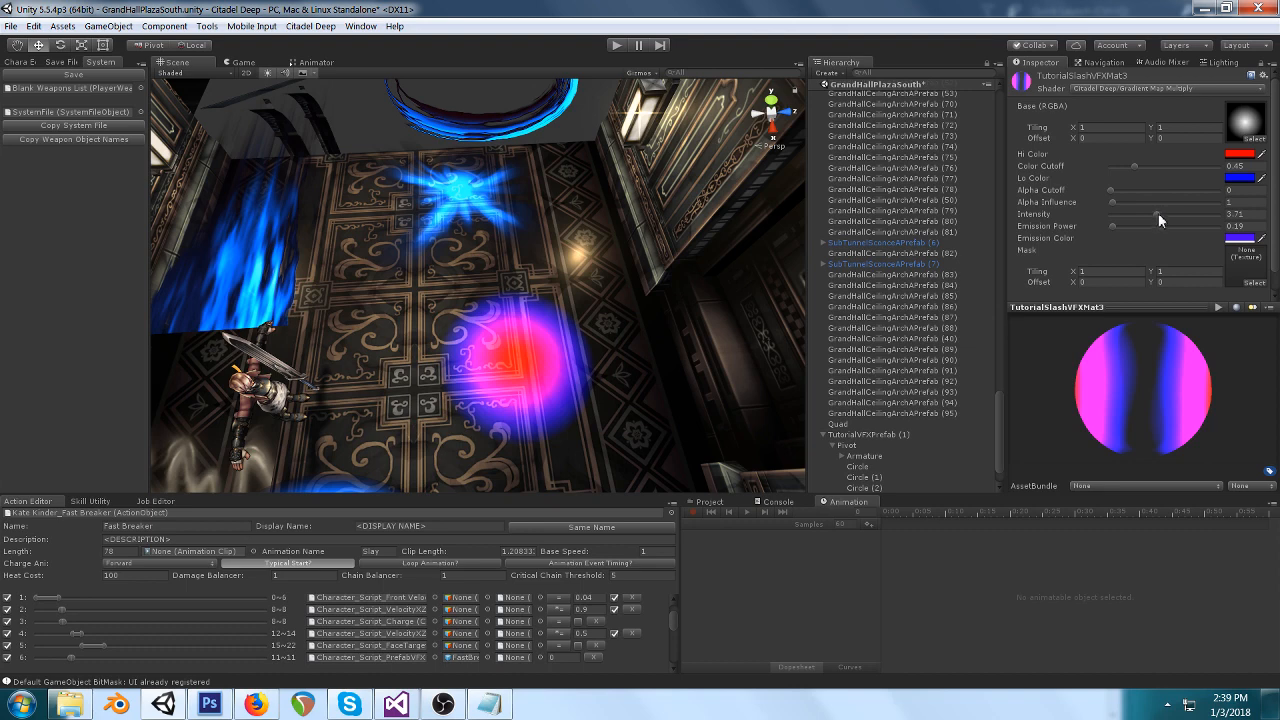
left_click_drag(1157, 214, 1134, 217)
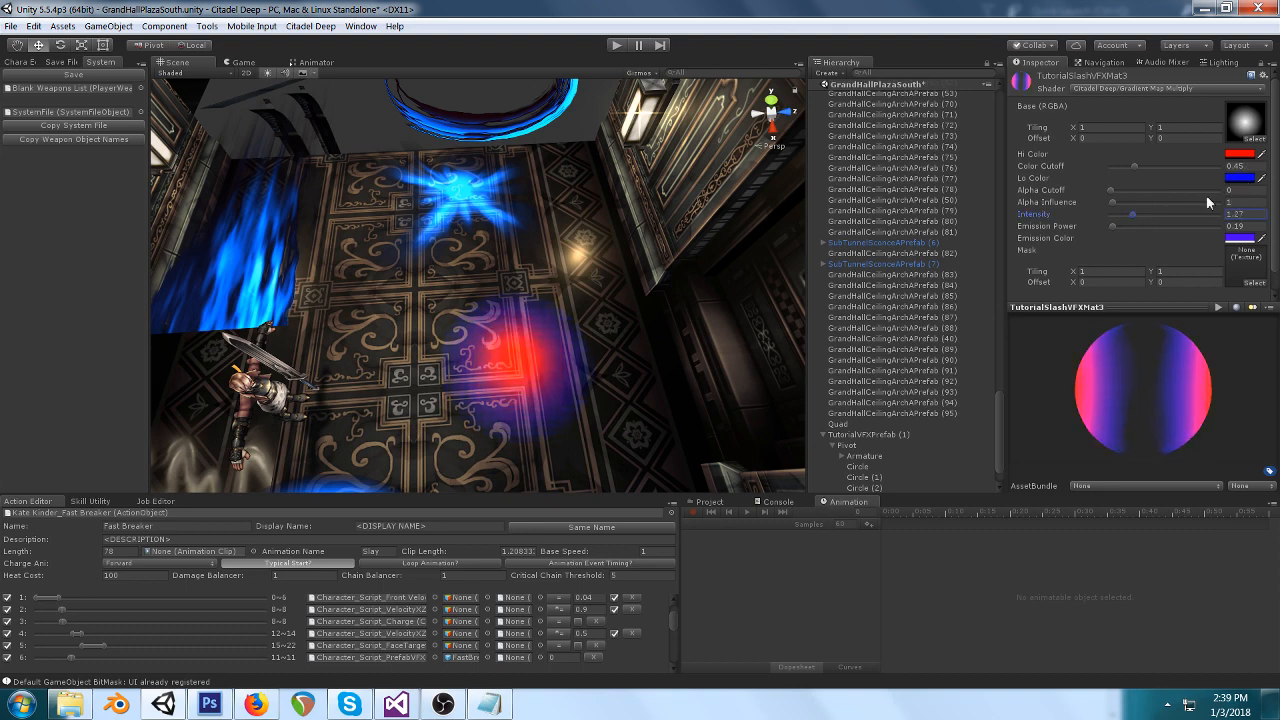
left_click_drag(1135, 220, 1120, 218)
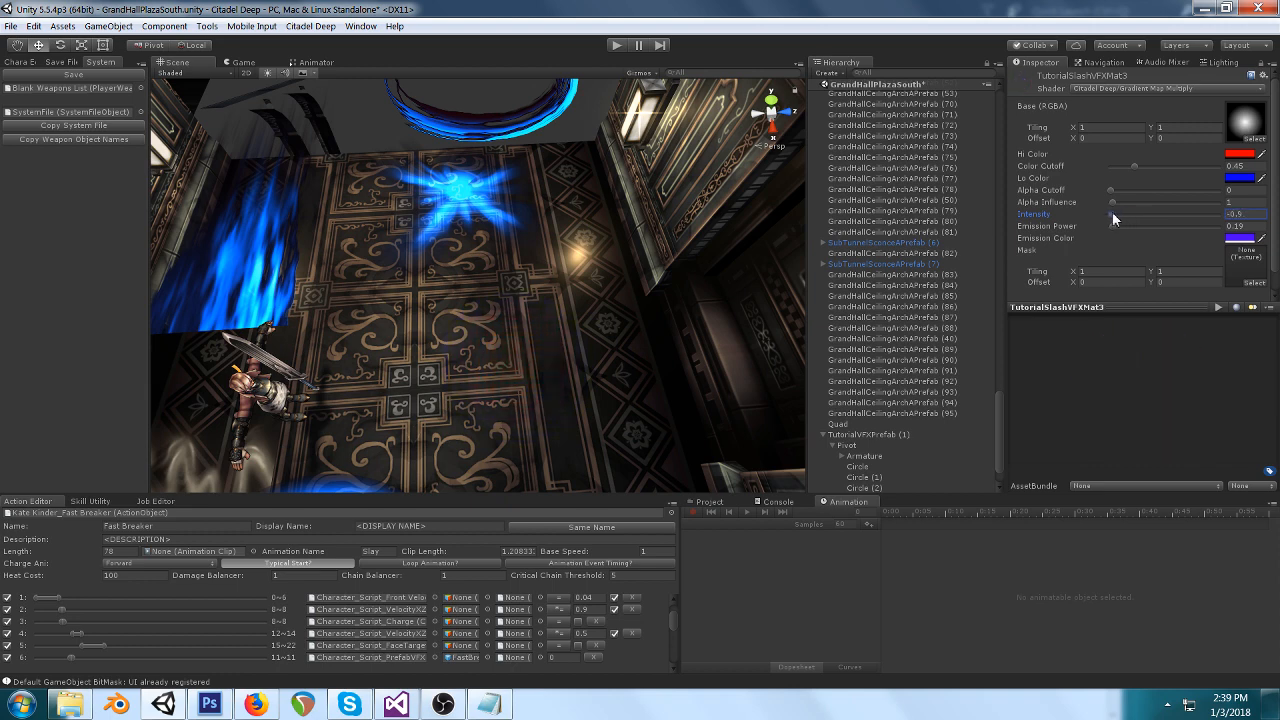
left_click_drag(1113, 213, 1131, 214)
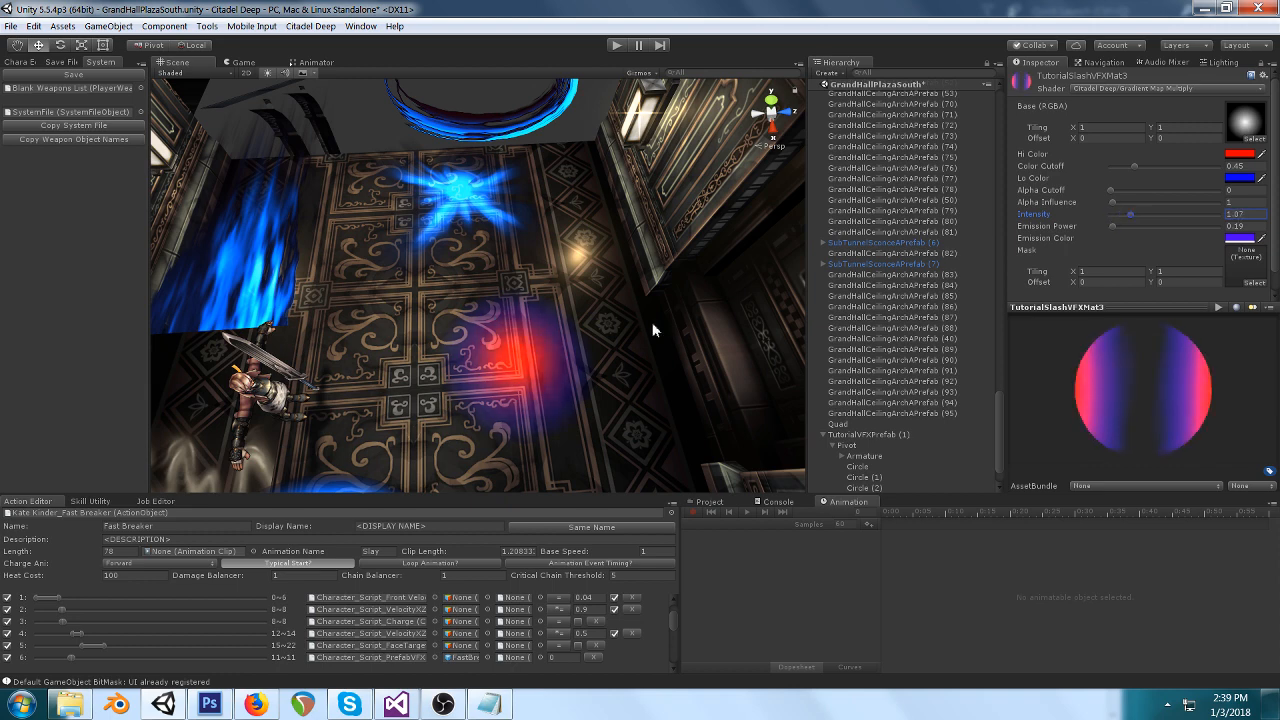
Undo the trial colour and Intensity changes, and try an Intensity of 10 before undoing that too.
key("ctrl+z")
key("ctrl+z")
key("ctrl+z")
key("ctrl+z")
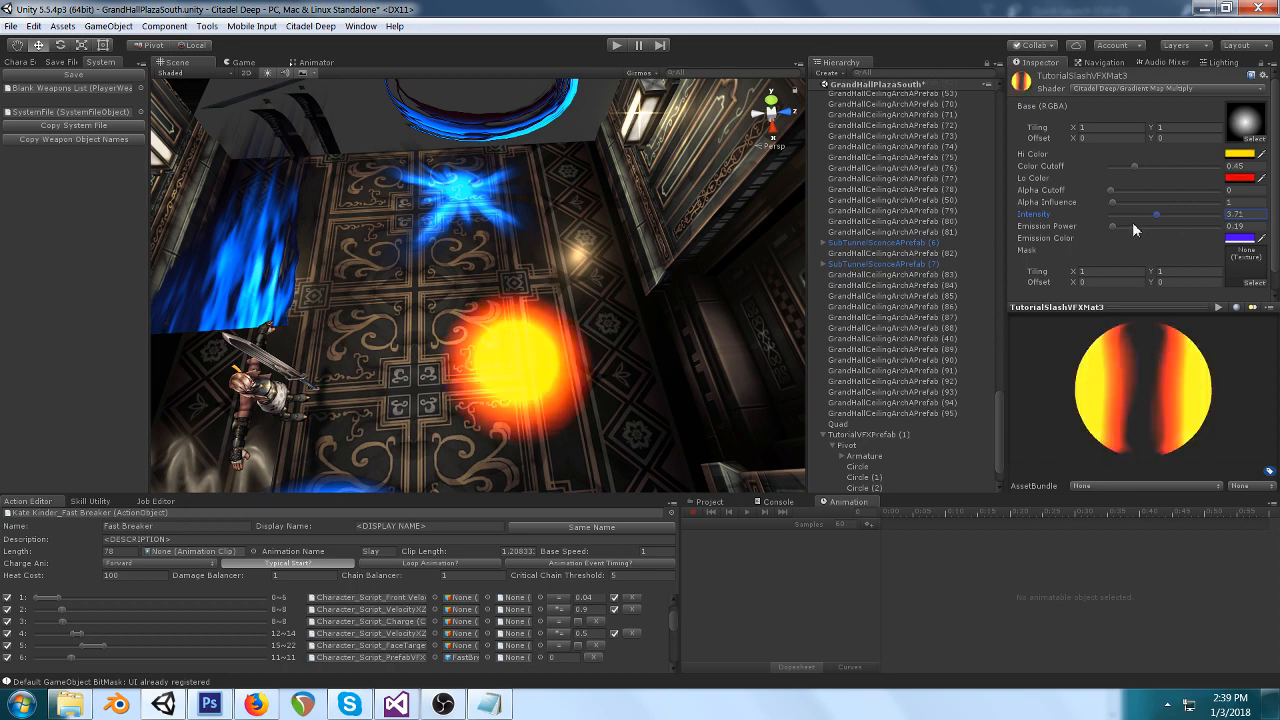
left_click_drag(1158, 215, 1224, 216)
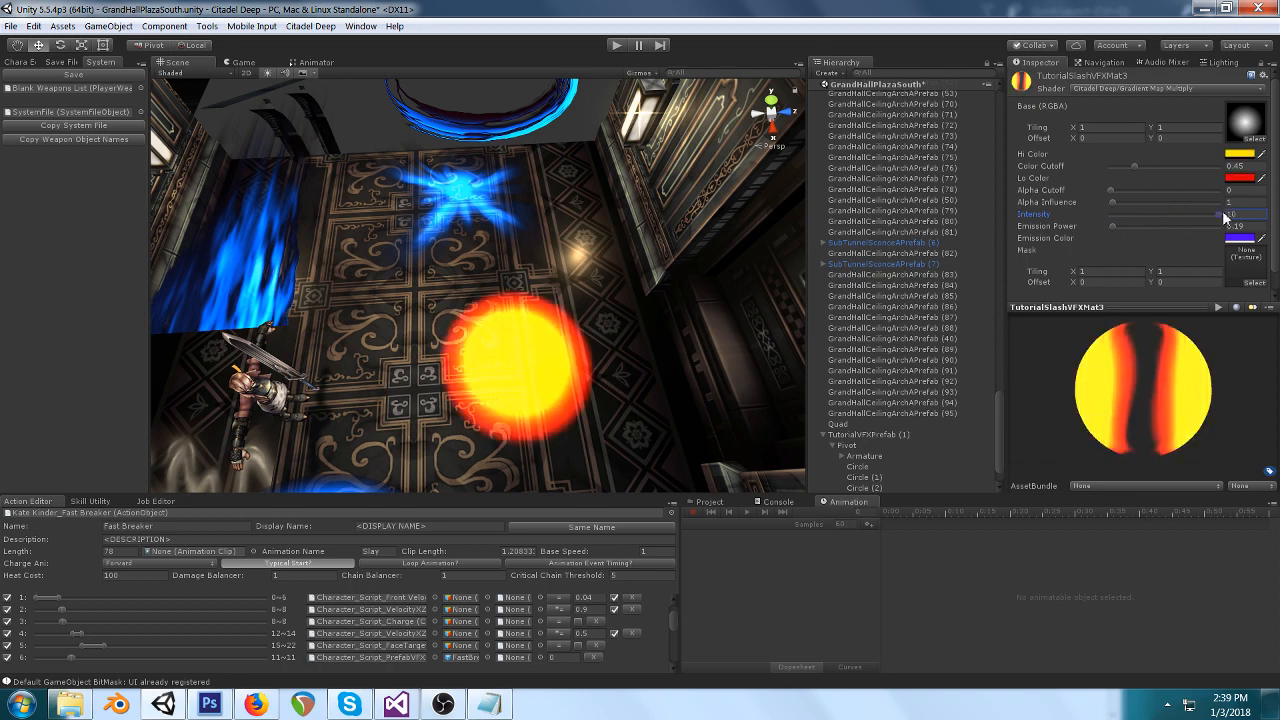
key("ctrl+z")
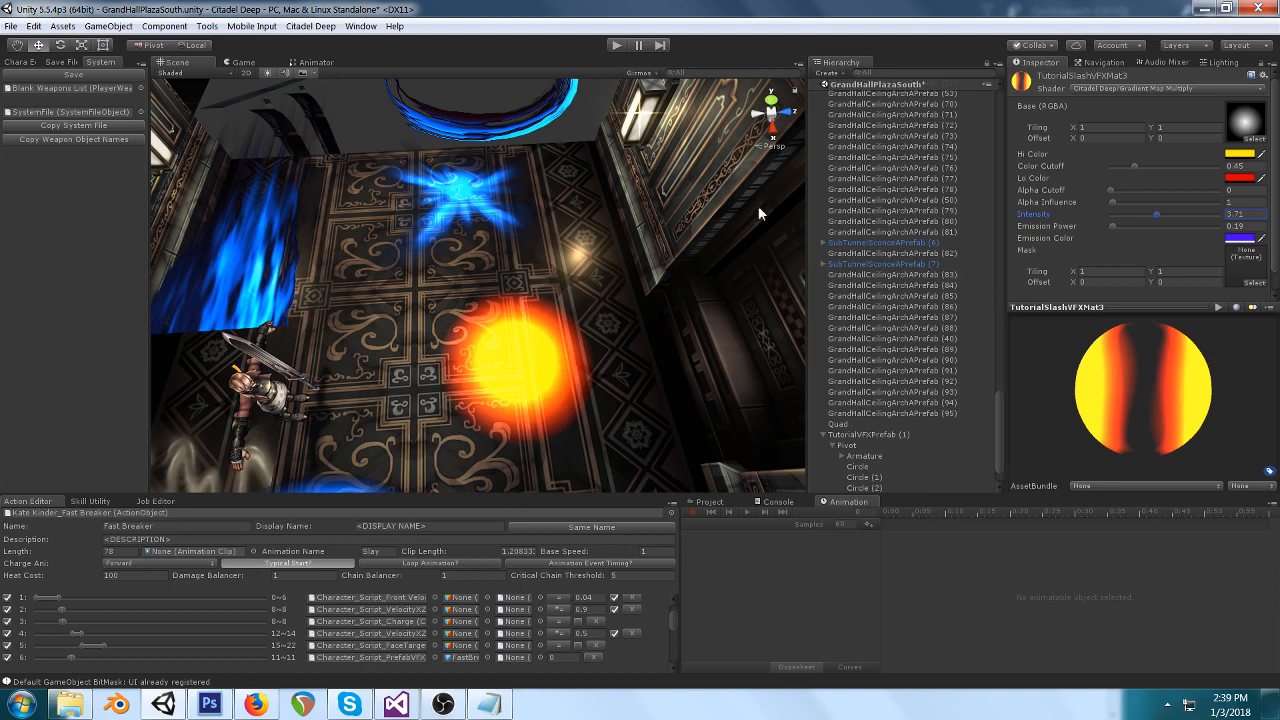
Try the yellow Hi Color with its alpha raised to 255, and return the alpha to 0.
left_click(1247, 155)
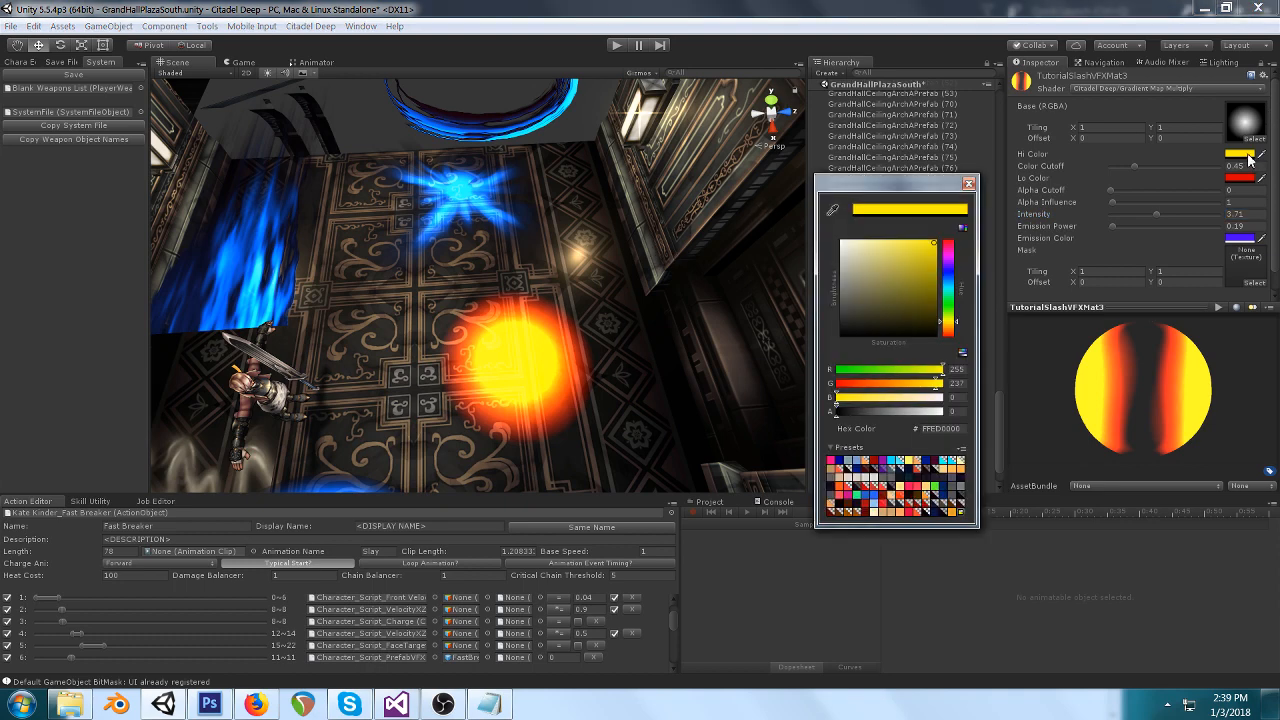
left_click(968, 183)
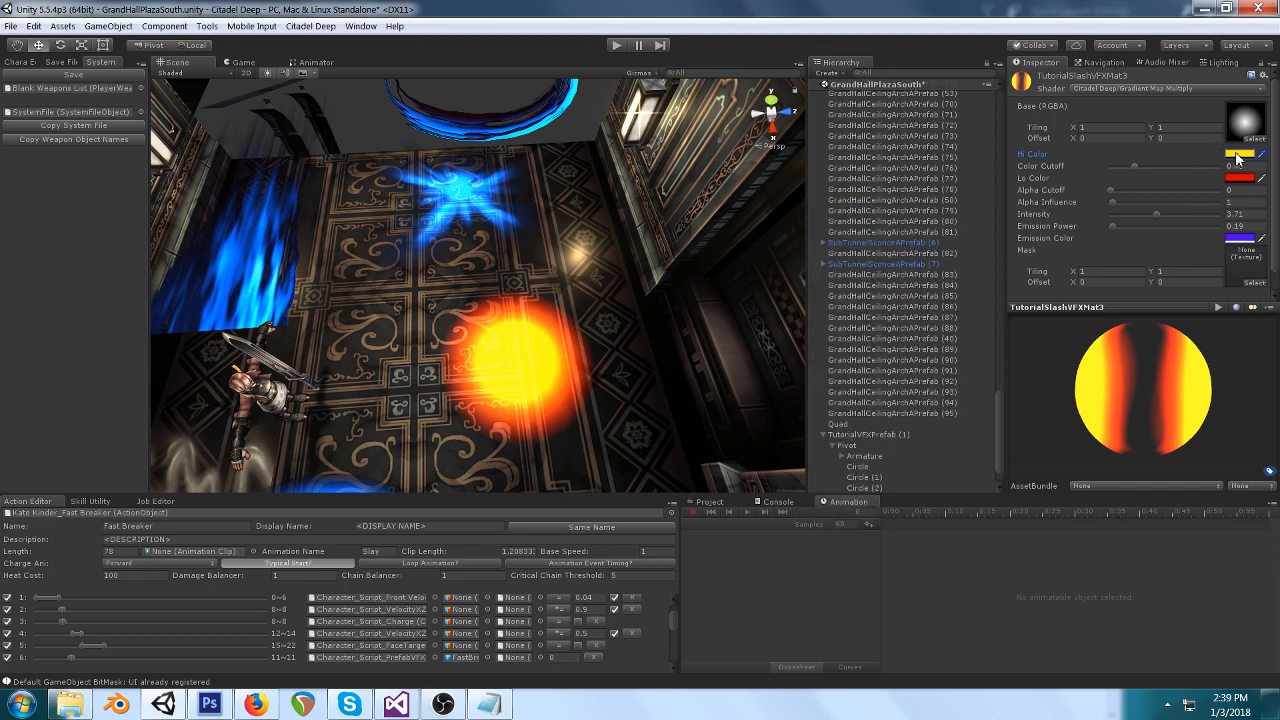
left_click(1238, 155)
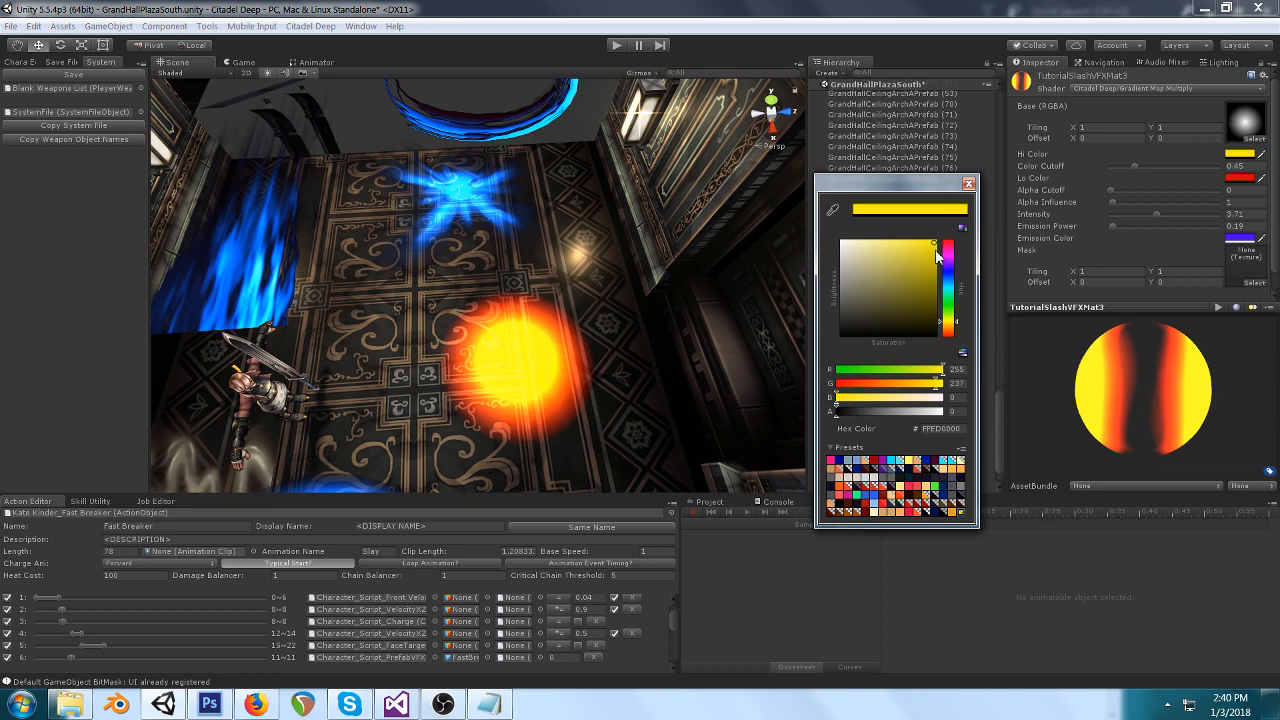
mouse_move(938, 256)
left_mouse_down()
mouse_move(947, 310)
mouse_move(949, 228)
left_mouse_up()
left_click_drag(843, 412, 1025, 410)
mouse_move(936, 248)
left_mouse_down()
mouse_move(946, 358)
mouse_move(942, 238)
left_mouse_up()
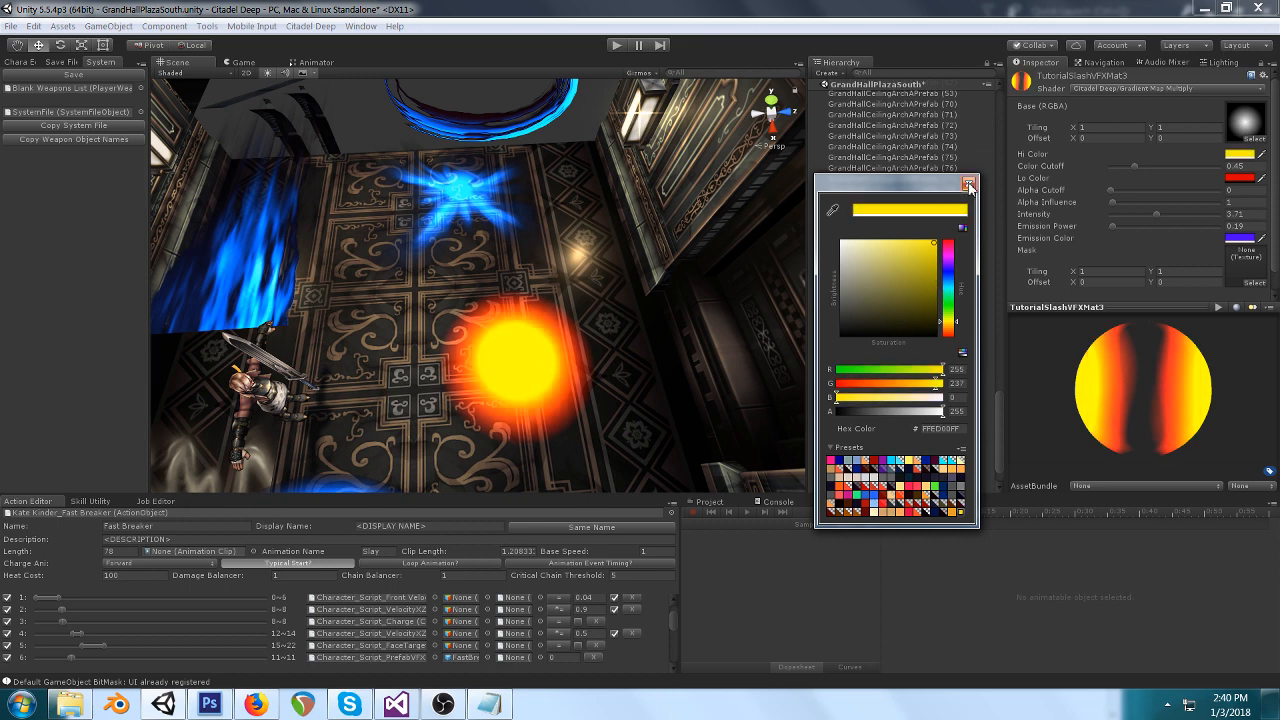
left_click(968, 184)
left_click(1242, 156)
left_click(968, 184)
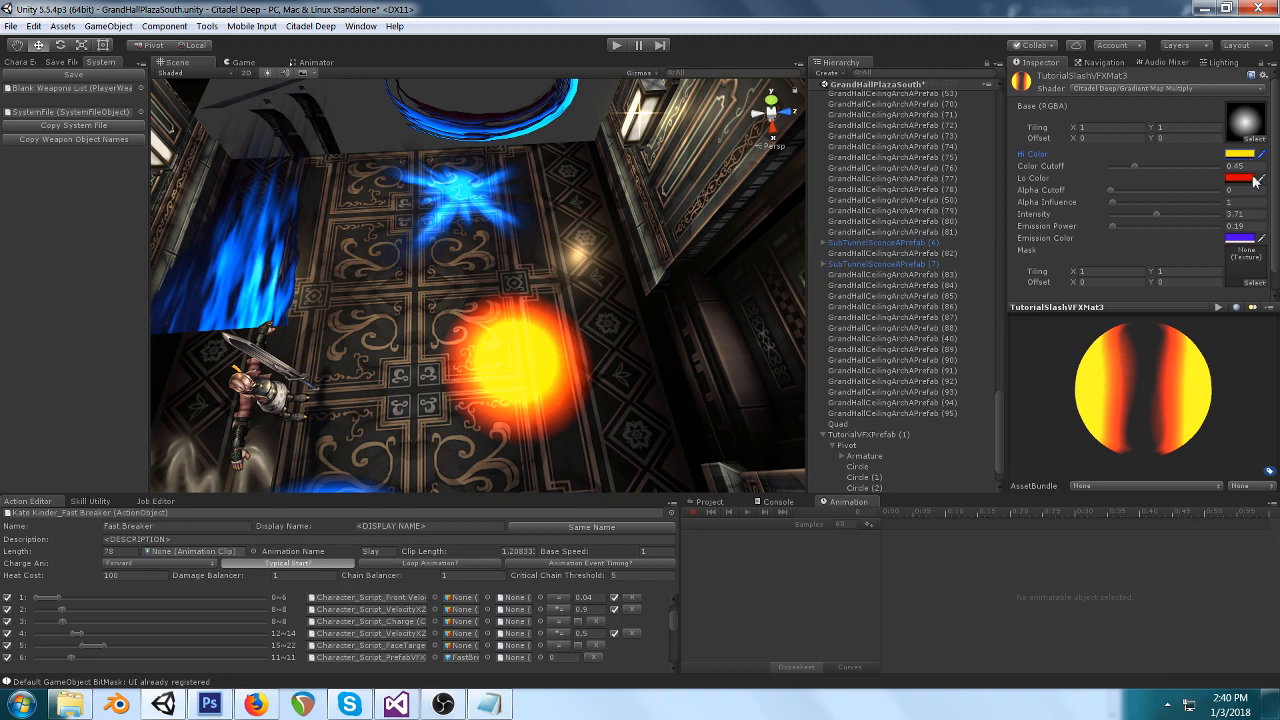
Set the Intensity to 2 and try a pale yellow Hi Color (FFF785), bringing it back to full saturation.
left_click(1257, 214)
type("2")
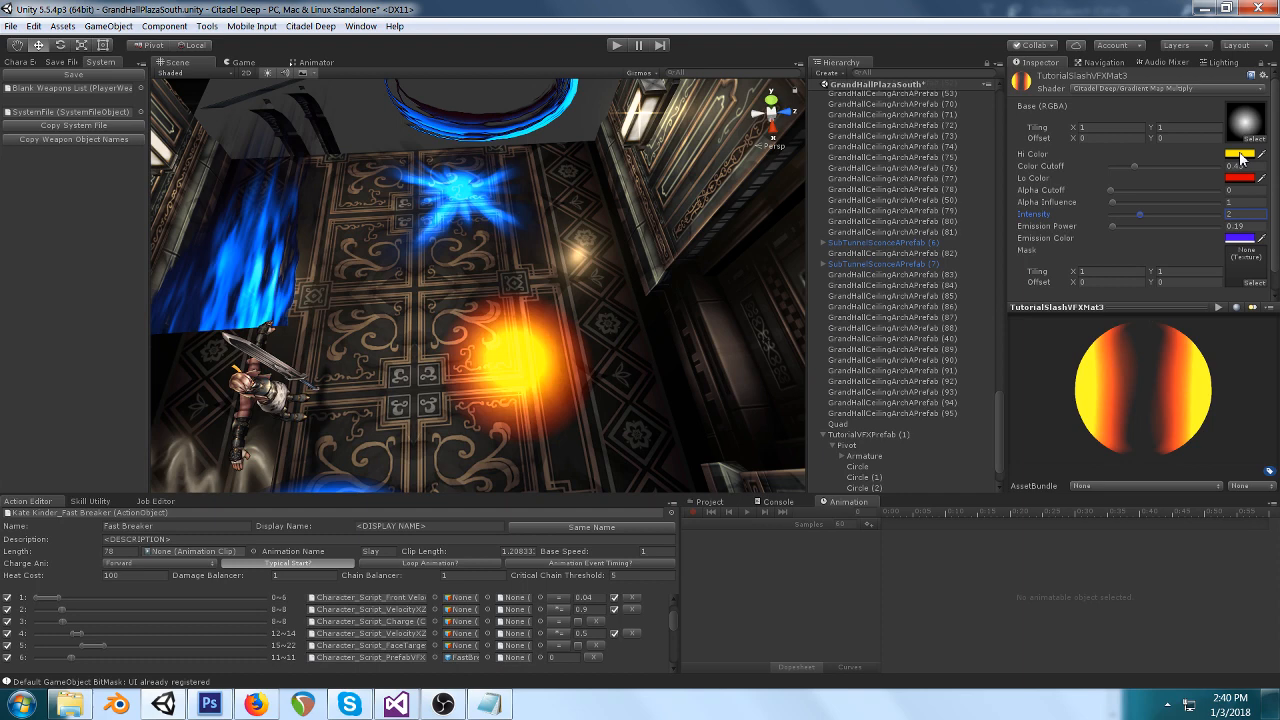
left_click(1240, 155)
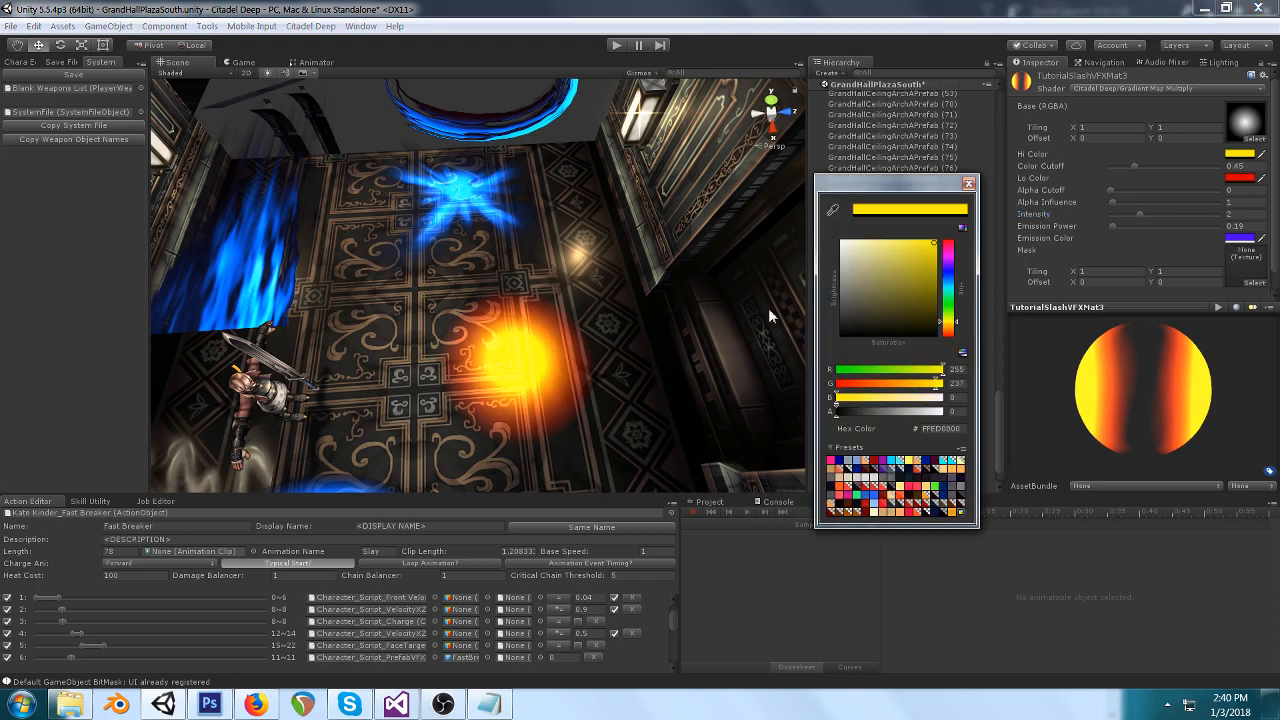
left_click_drag(917, 247, 881, 240)
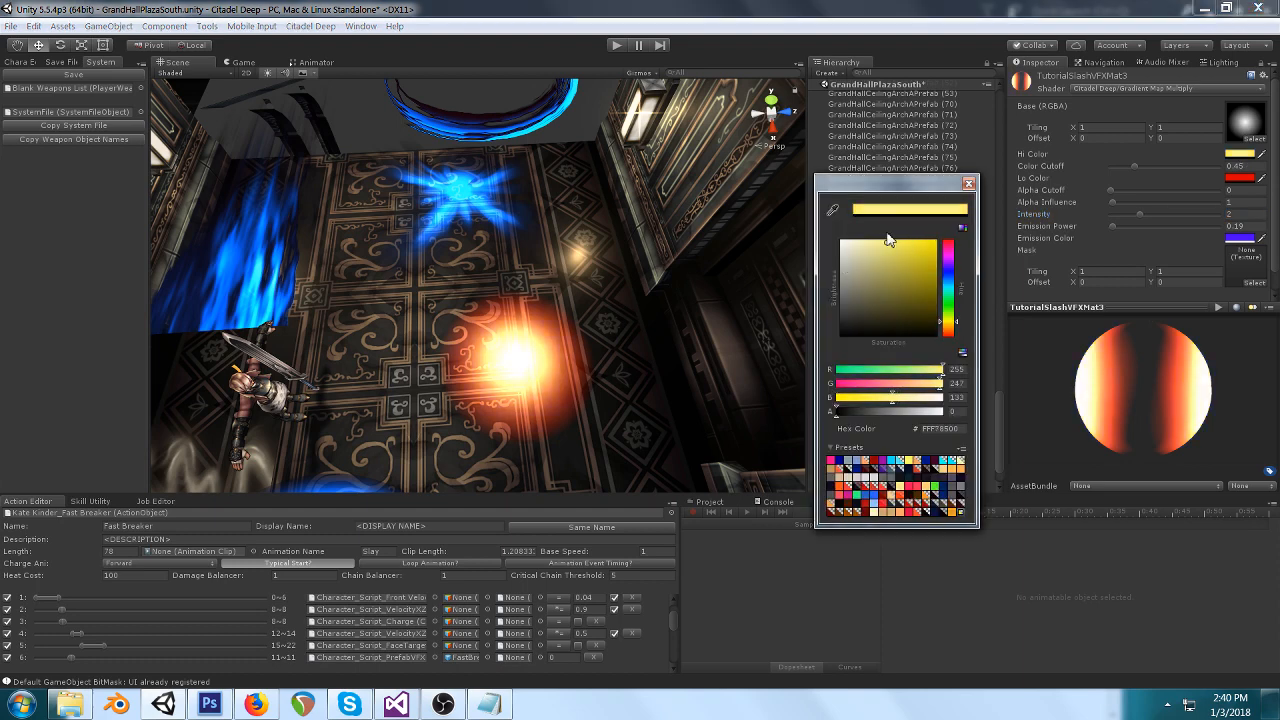
left_click_drag(906, 243, 934, 243)
Shift the Hi Color from yellow to orange and darken it to B24D00.
left_click(949, 325)
left_click_drag(950, 328, 956, 334)
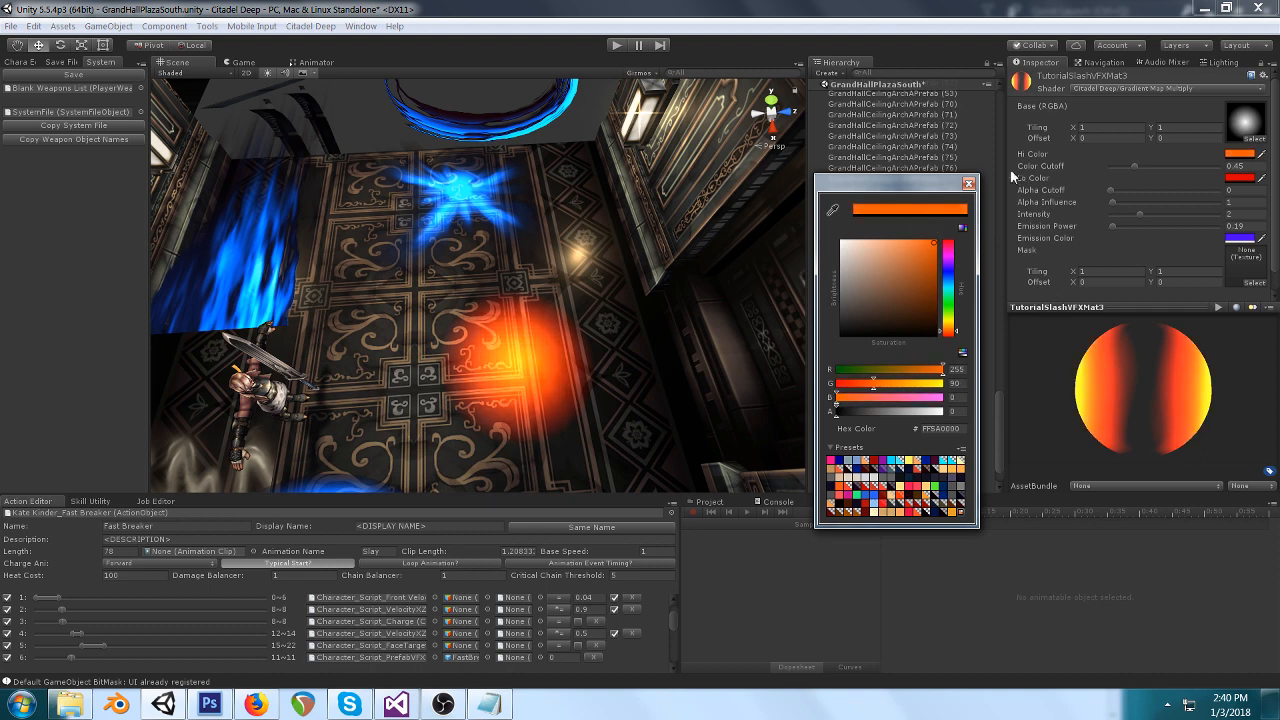
left_click(969, 184)
left_click(1238, 154)
left_click(934, 257)
left_click_drag(946, 259, 948, 270)
left_click_drag(949, 332, 952, 330)
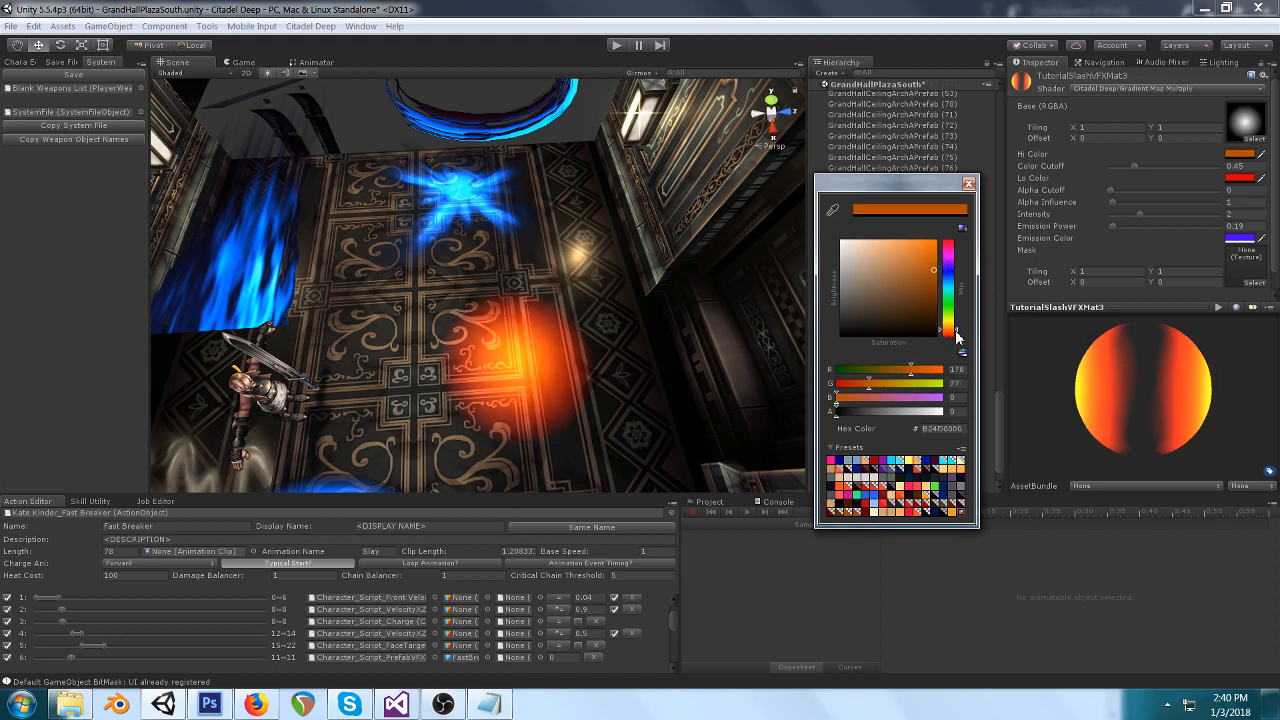
left_click(968, 184)
Darken the material's Lo Color to a deep, dark red.
left_click(1240, 178)
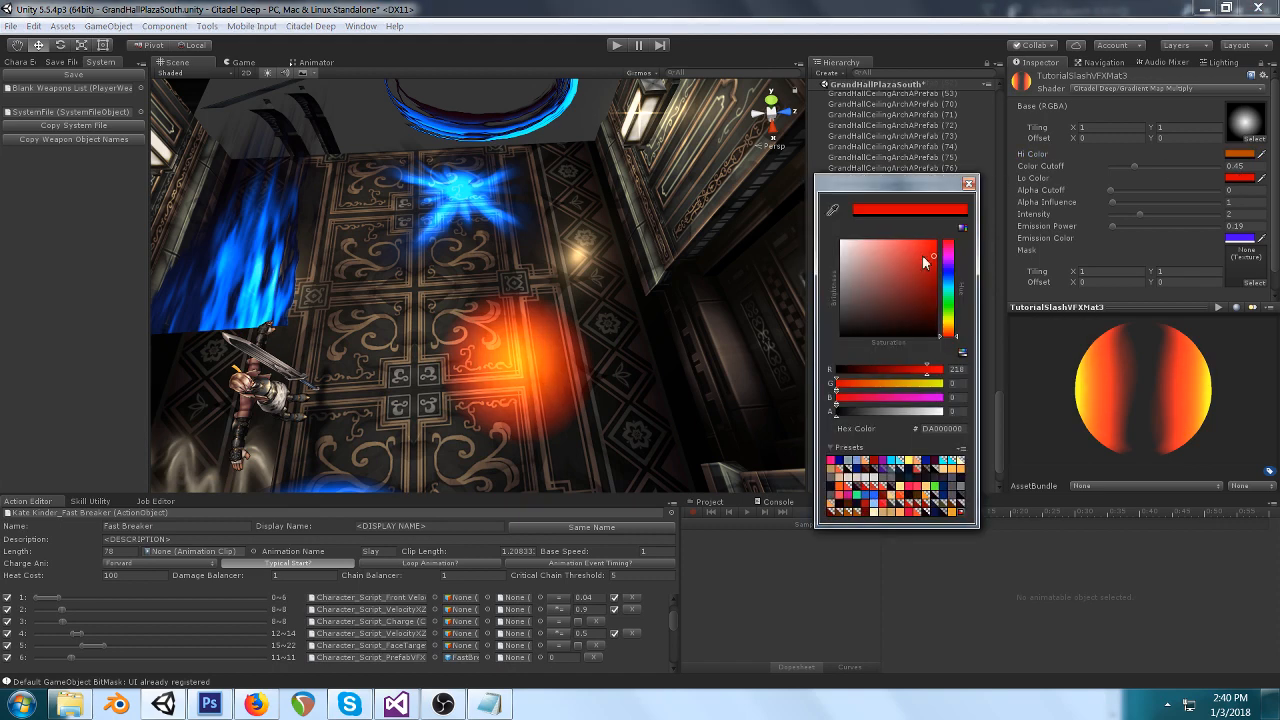
left_click_drag(942, 283, 943, 310)
left_click(968, 184)
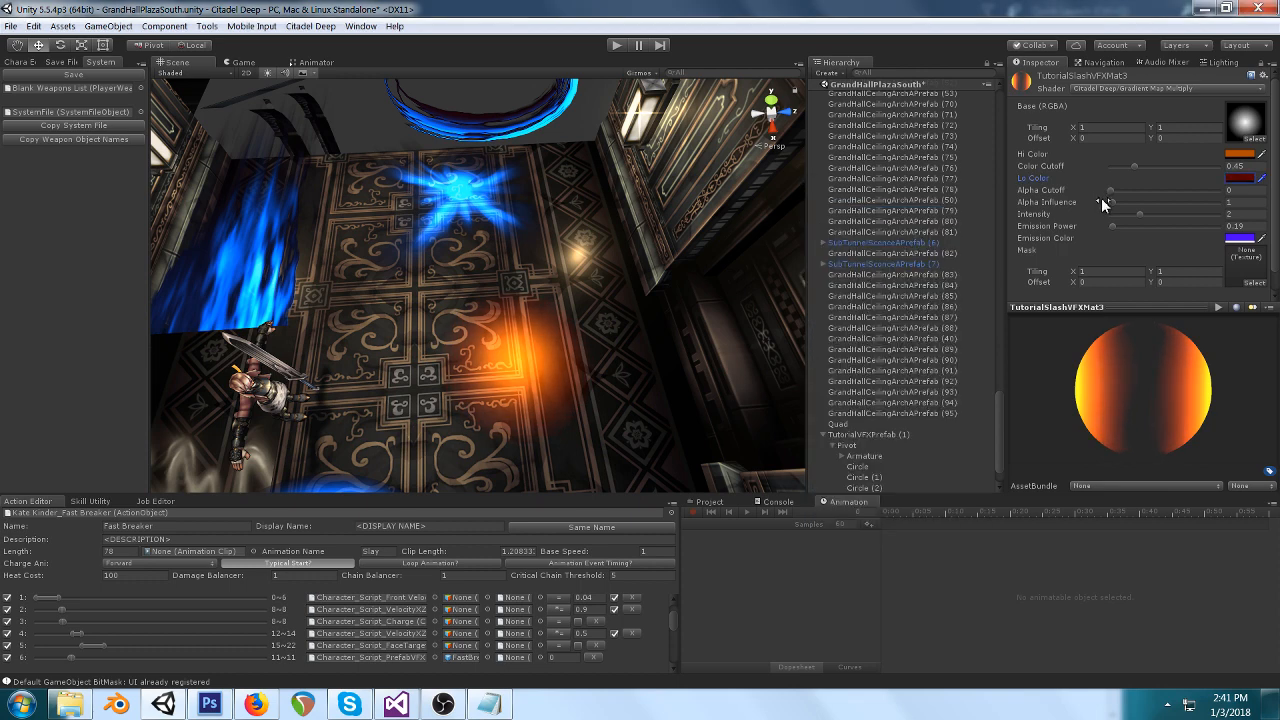
Raise the Intensity to 8.51 and desaturate the orange Hi Color to AE6125.
left_click_drag(1138, 214, 1203, 214)
left_click(1236, 153)
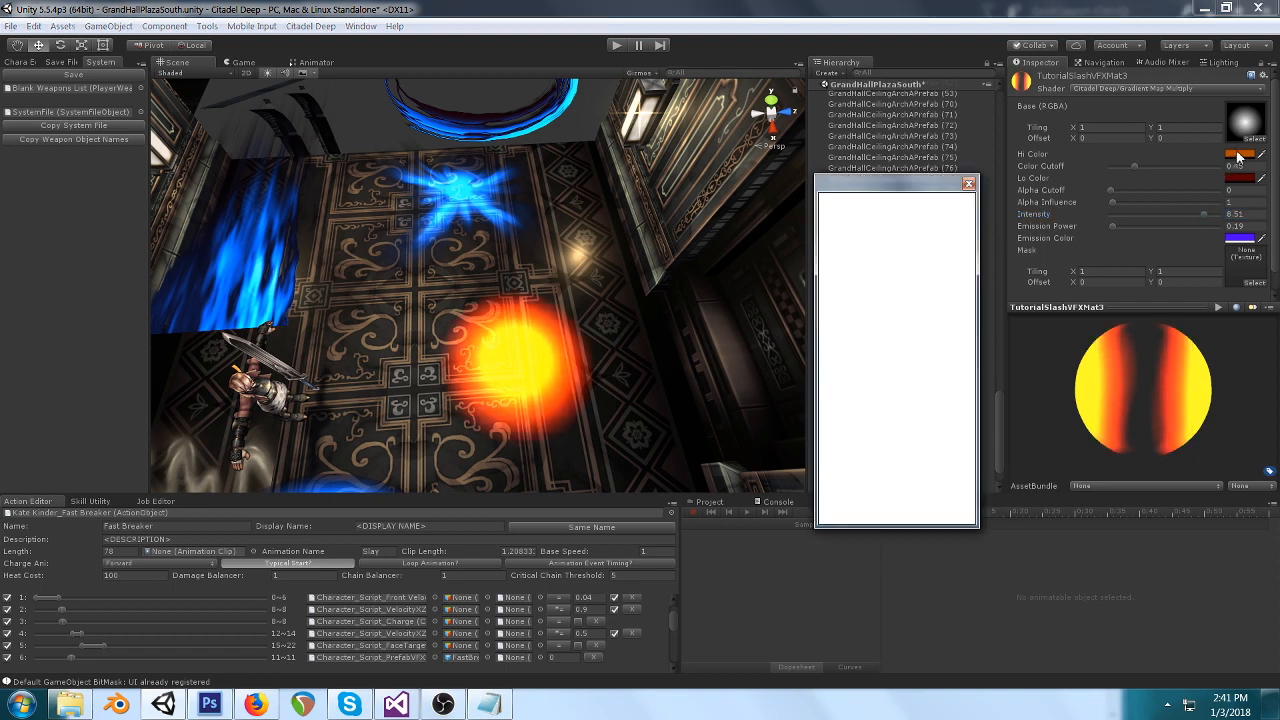
left_click(969, 184)
left_click(1238, 155)
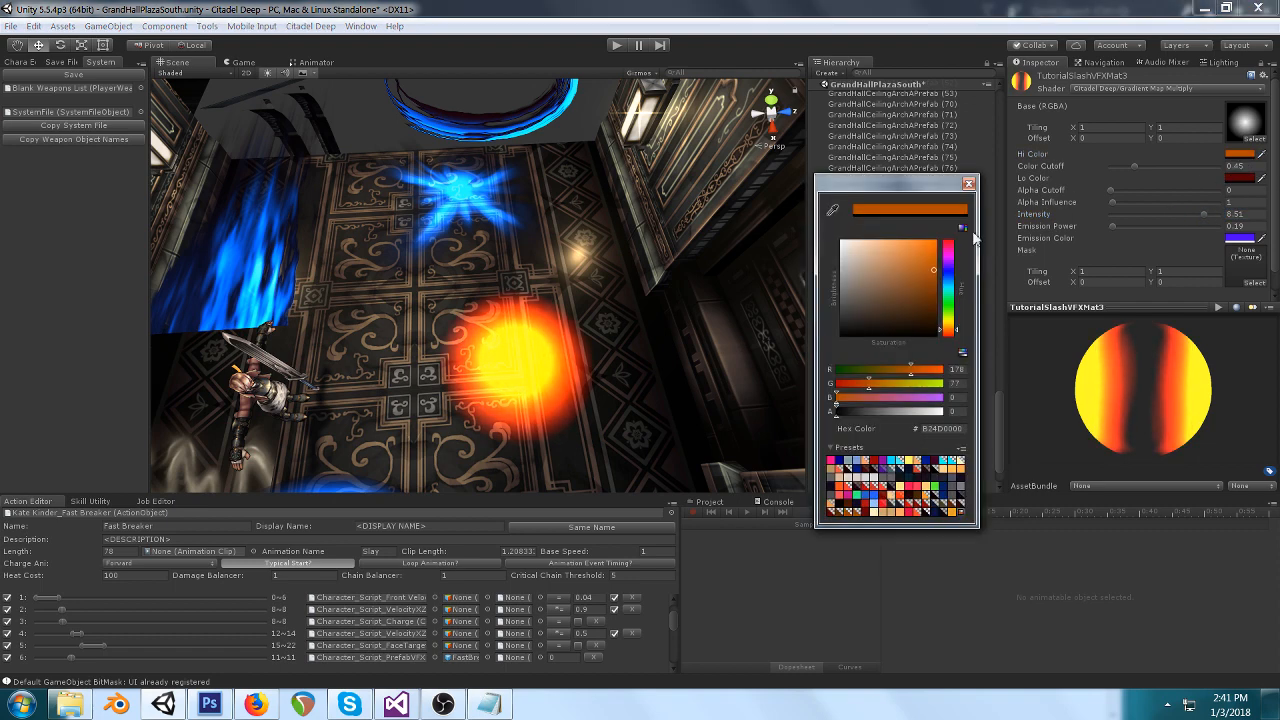
left_click_drag(929, 268, 915, 270)
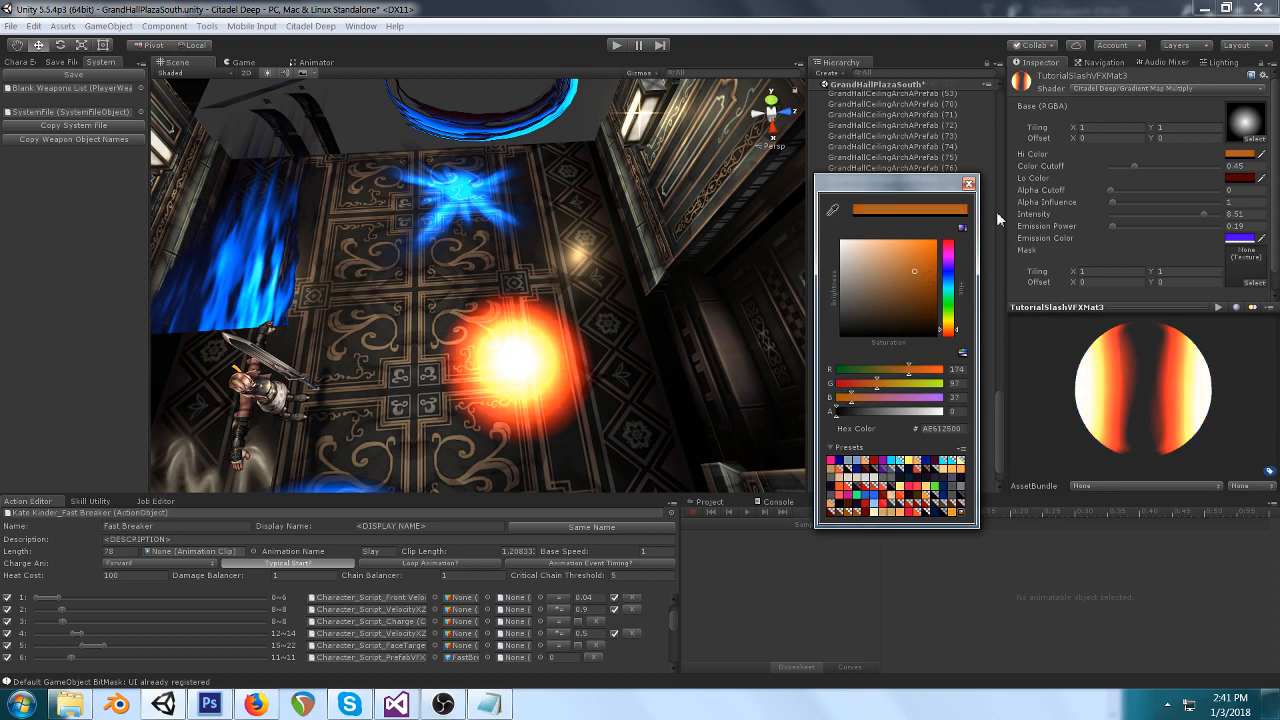
left_click(969, 184)
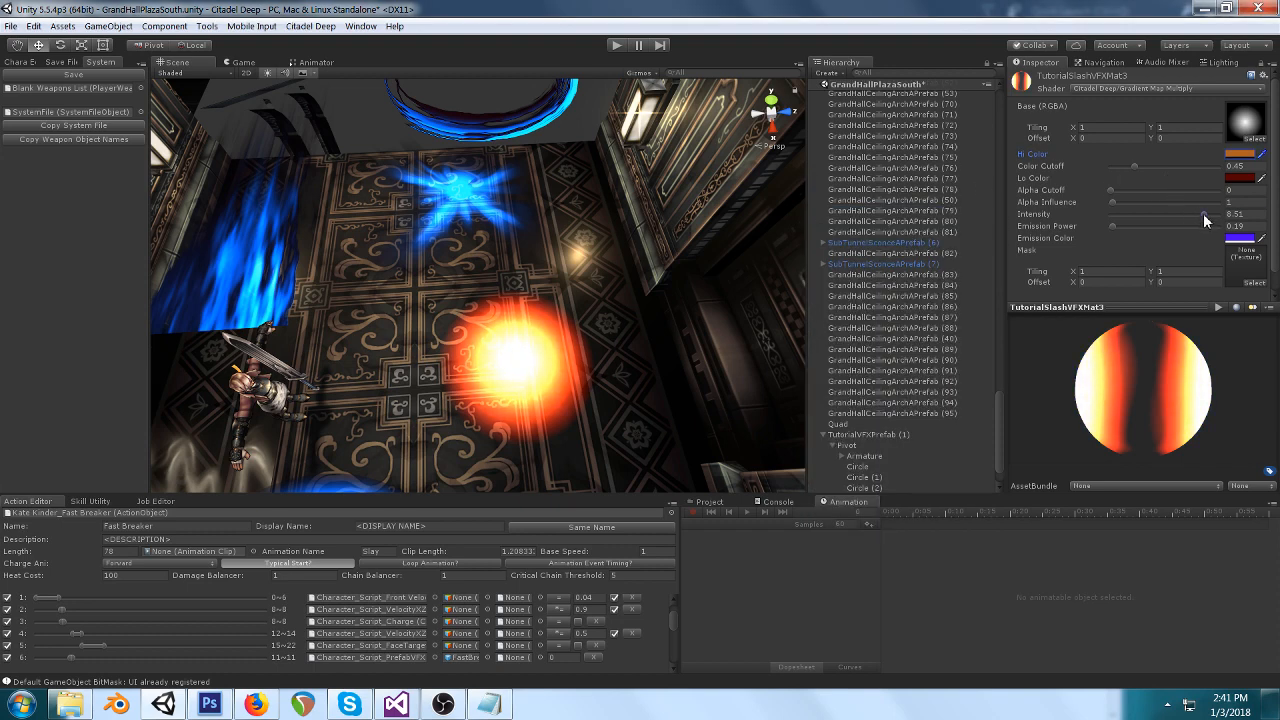
Darken the red Lo Color further, to a red value of 64.
left_click(1203, 214)
left_click(1238, 178)
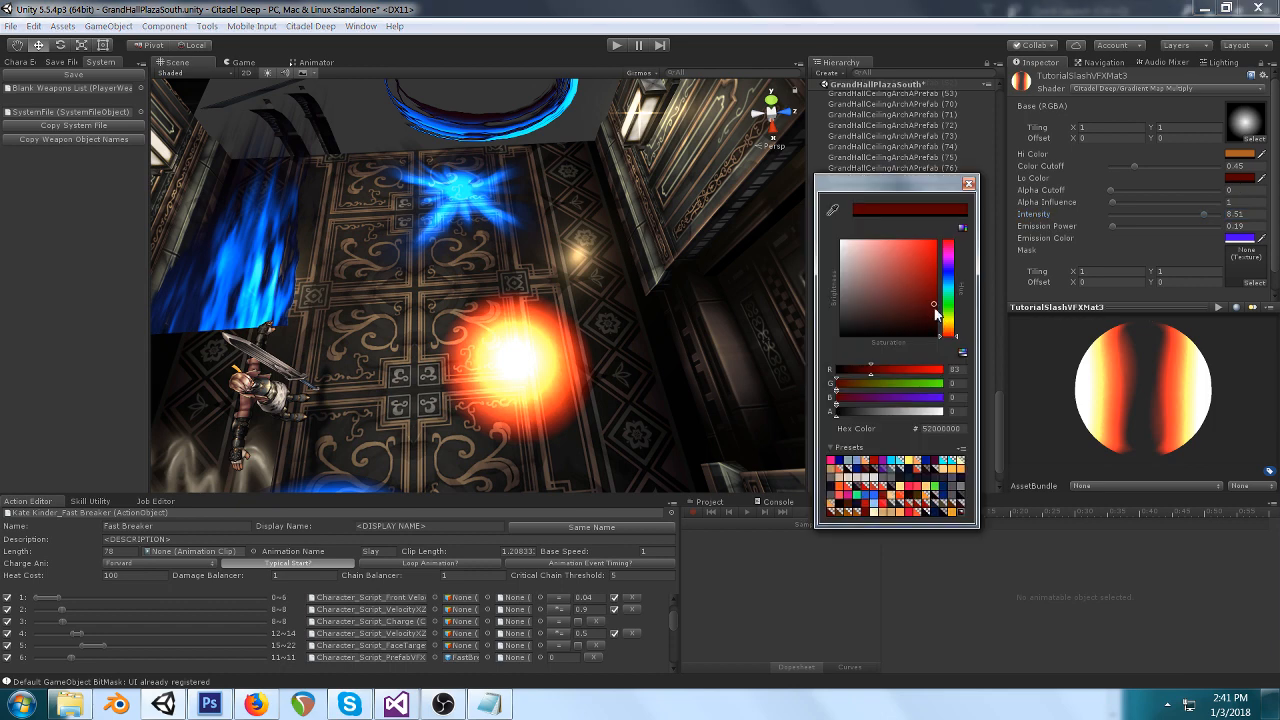
left_click_drag(936, 303, 948, 318)
Shift the Hi Color's hue toward red and make it more saturated, at B04819.
left_click(1238, 154)
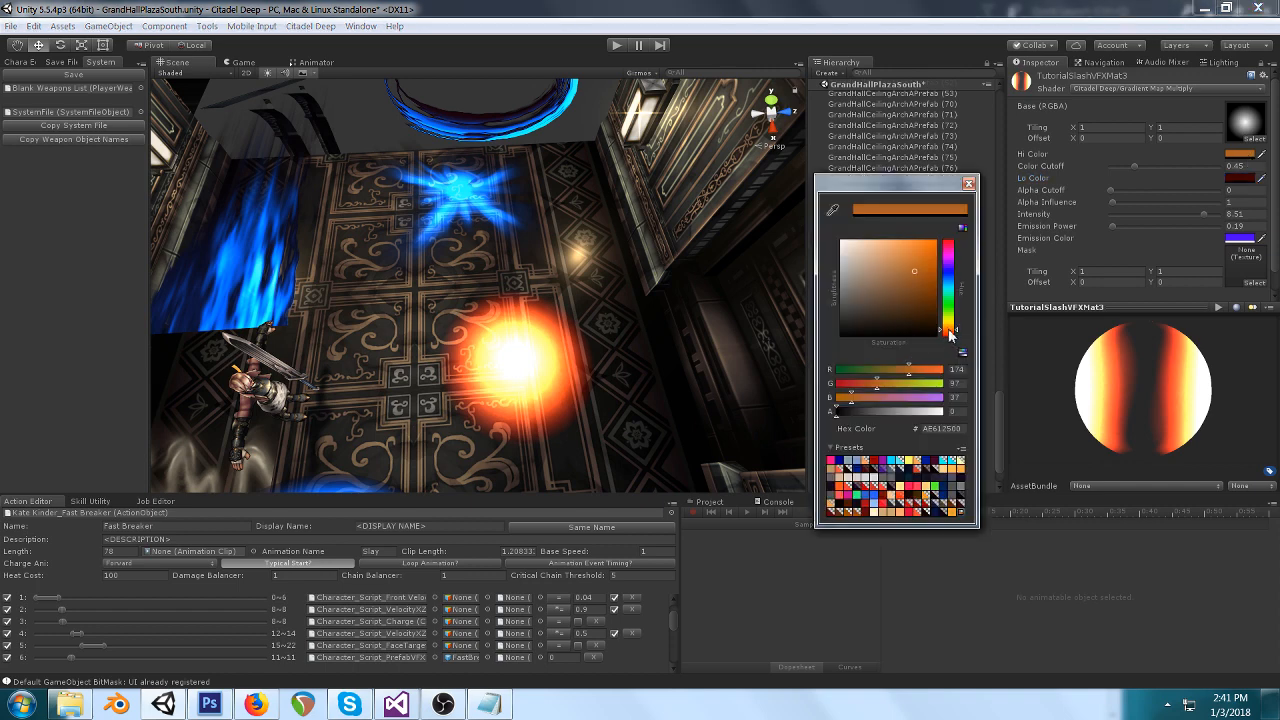
left_click_drag(948, 334, 955, 338)
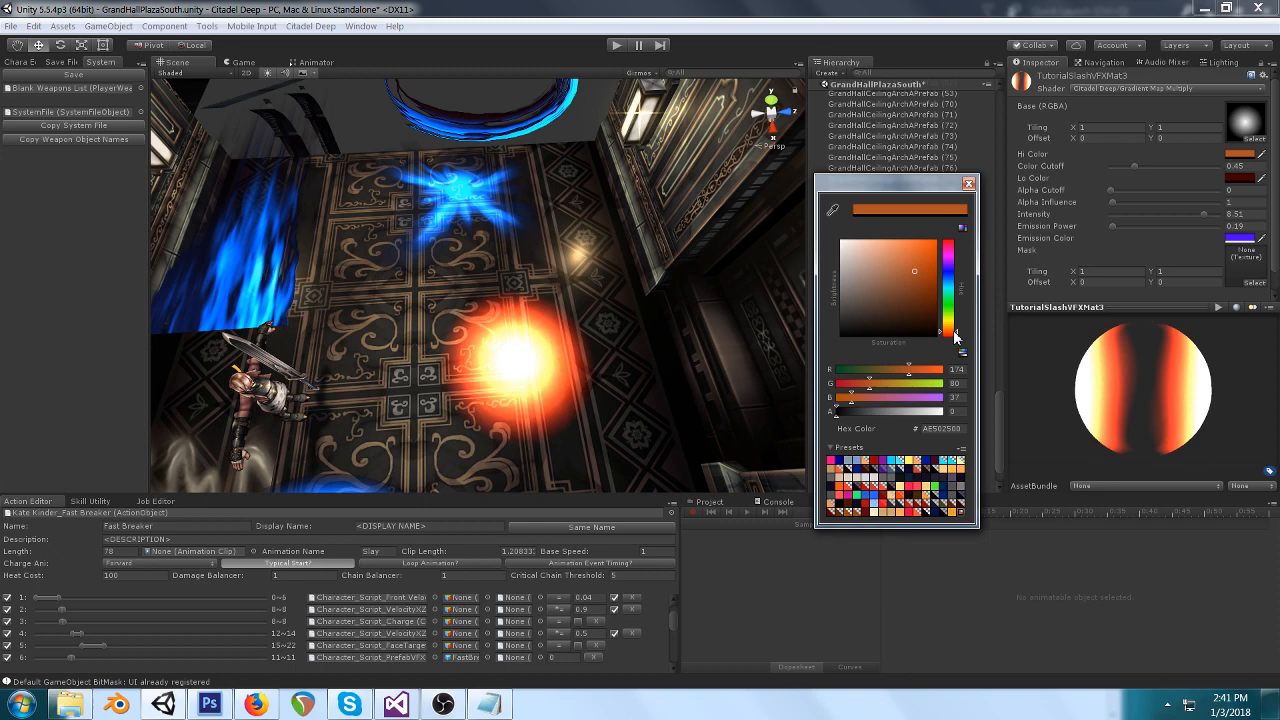
left_click(921, 271)
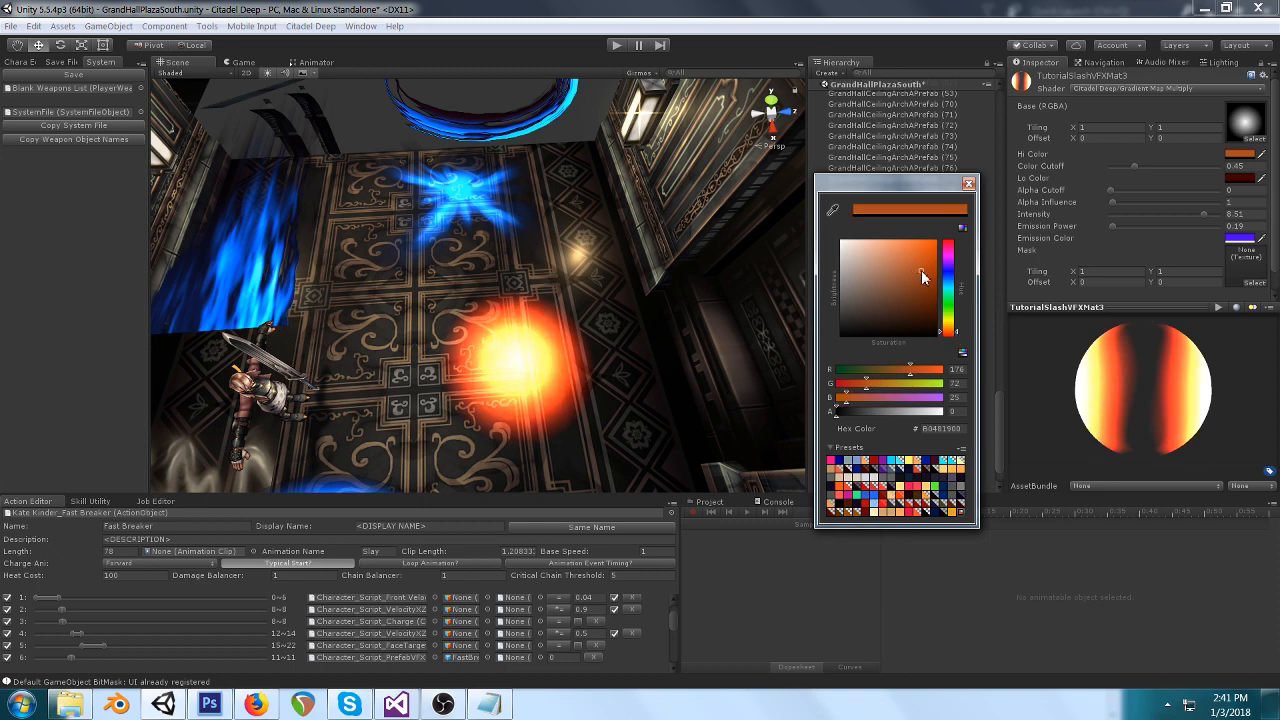
left_click(969, 184)
Lower the Intensity to 1.87 and shift the Hi Color to a redder orange, B03B19.
left_click_drag(1204, 216, 1135, 228)
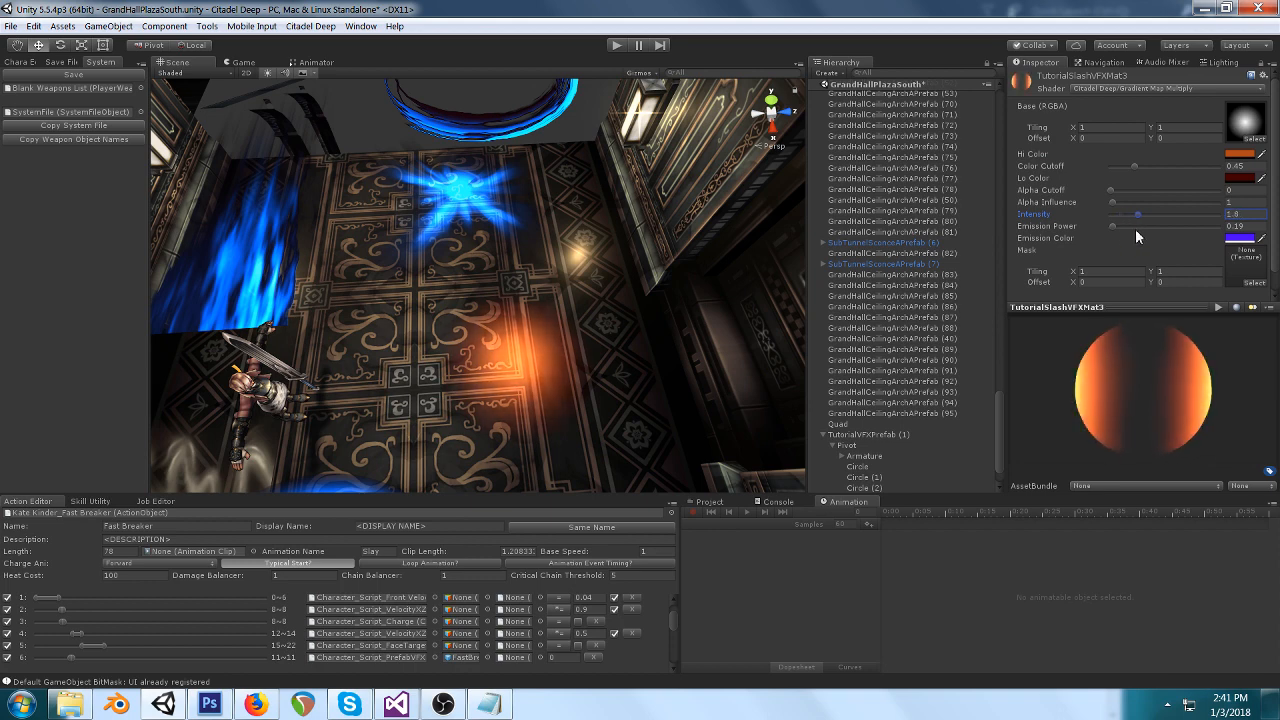
left_click(1236, 156)
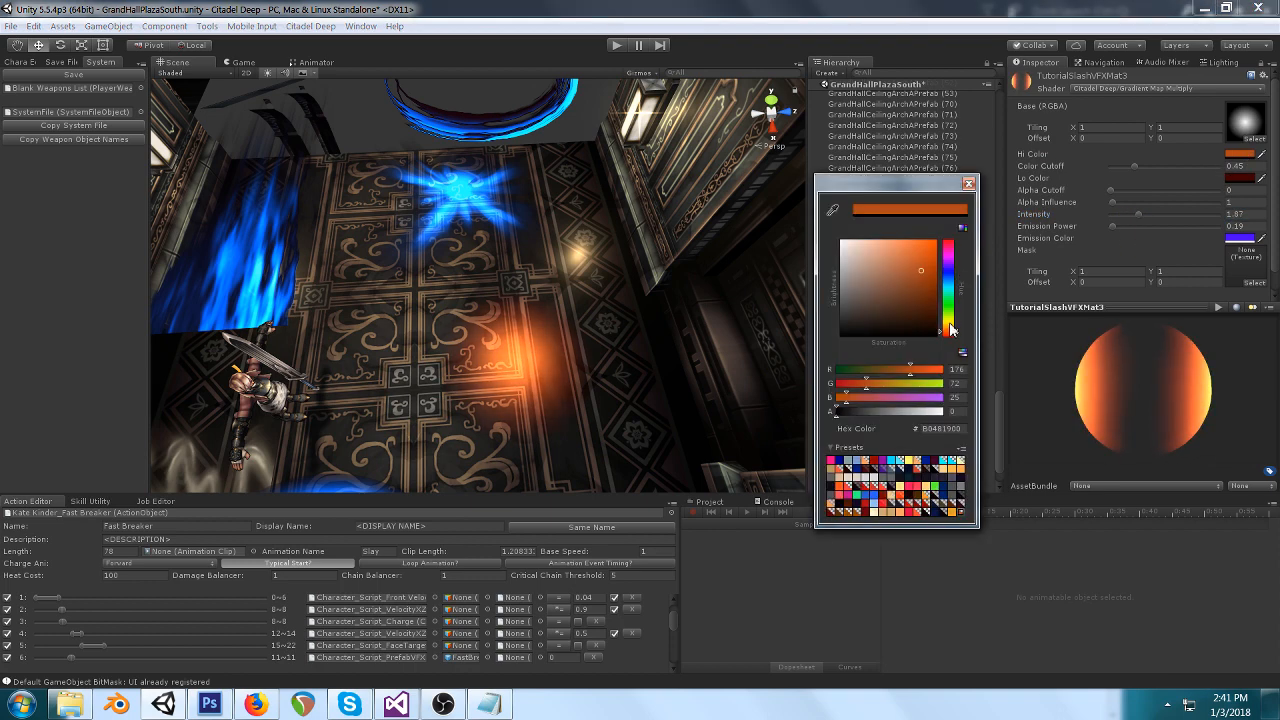
left_click_drag(952, 338, 954, 340)
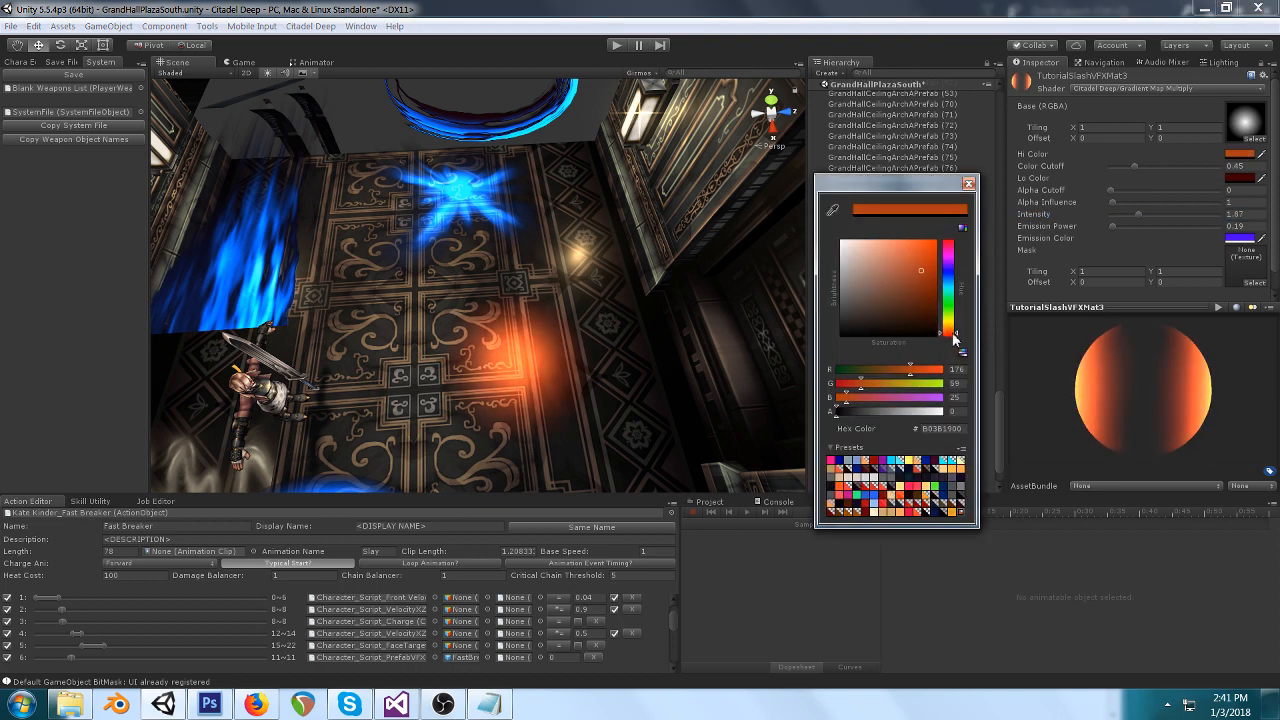
left_click(968, 185)
Shift the Lo Color's hue slightly to 400007 and raise the Intensity to 10.
mouse_move(1139, 214)
left_mouse_down()
mouse_move(1236, 215)
mouse_move(1148, 220)
left_mouse_up()
left_click(1240, 178)
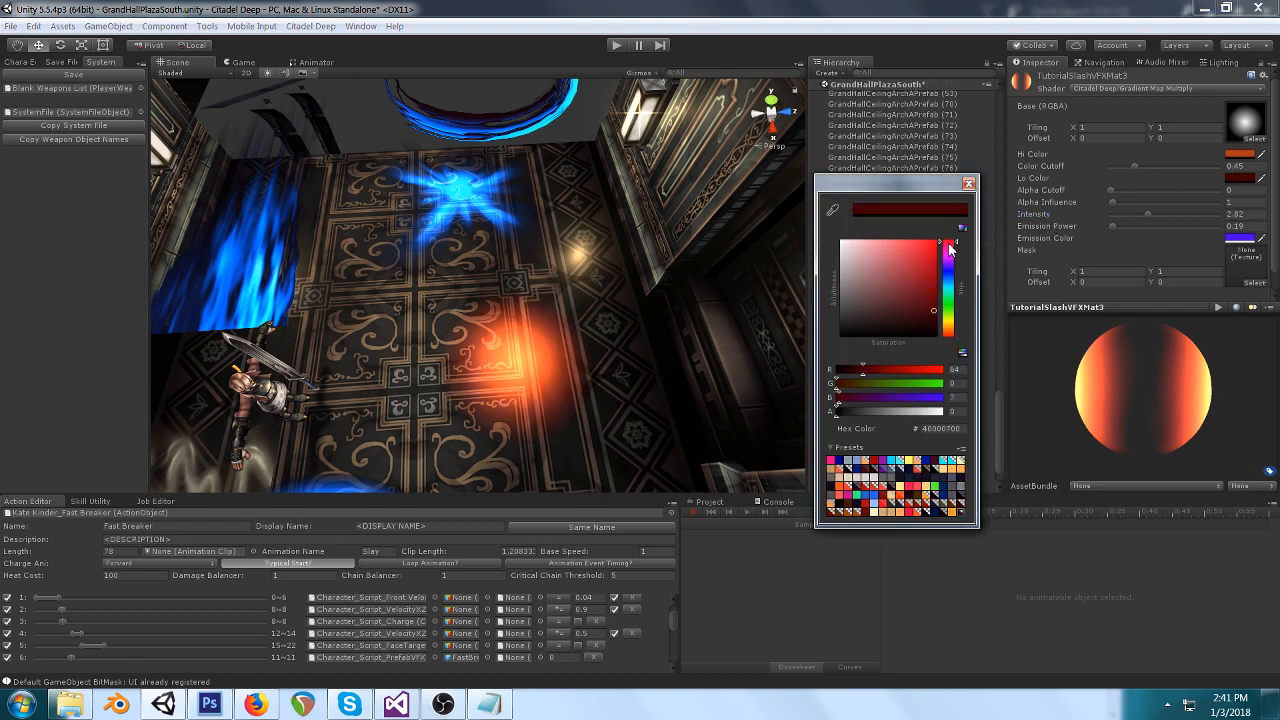
left_click(968, 184)
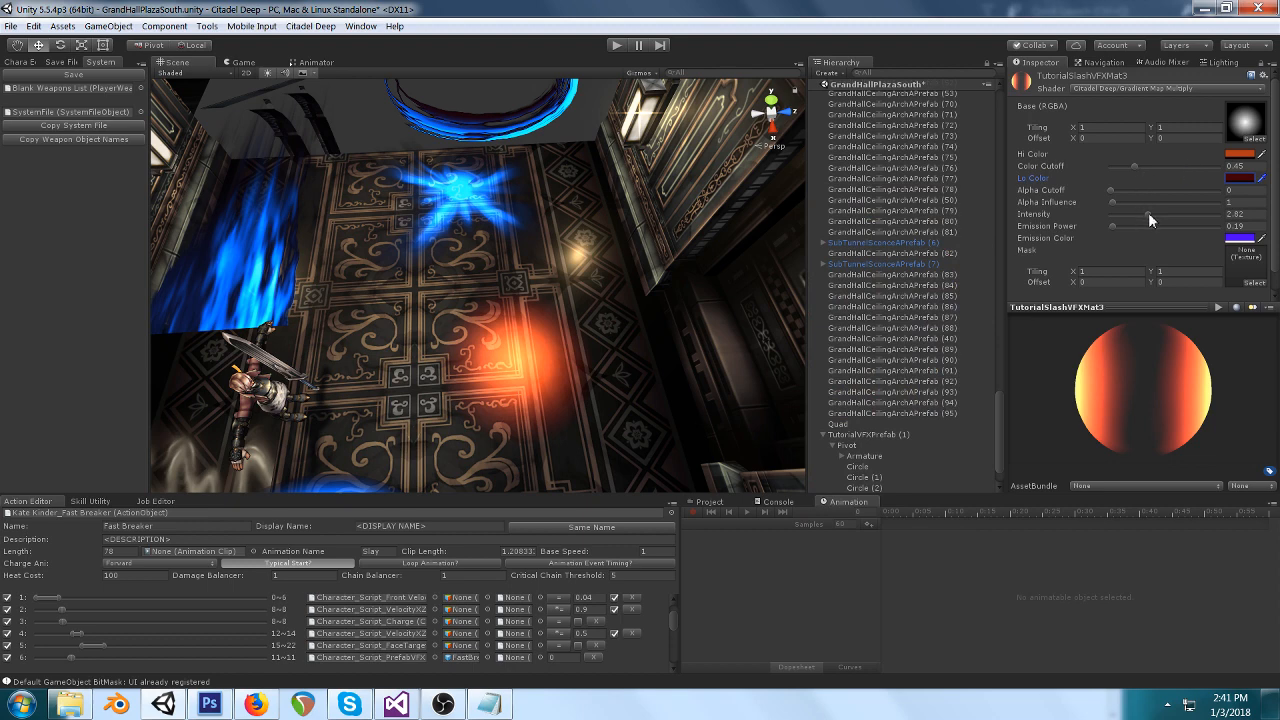
left_click_drag(1148, 212, 1222, 215)
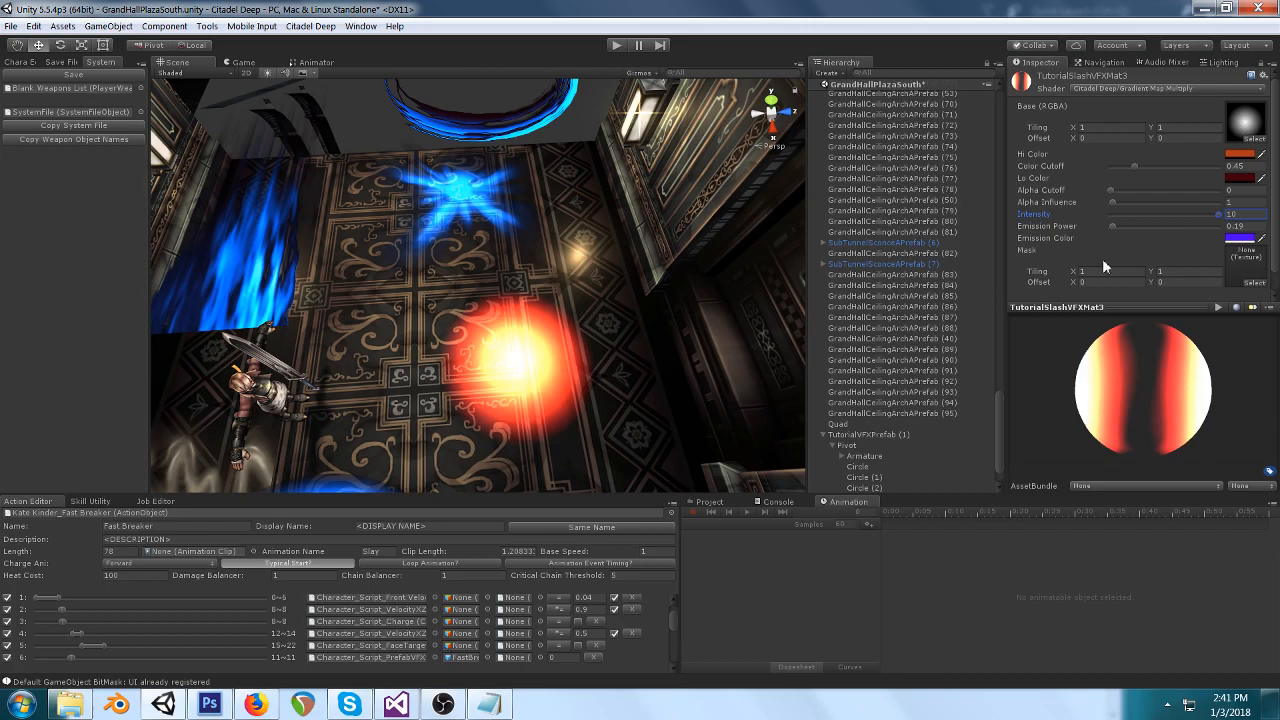
left_click(262, 706)
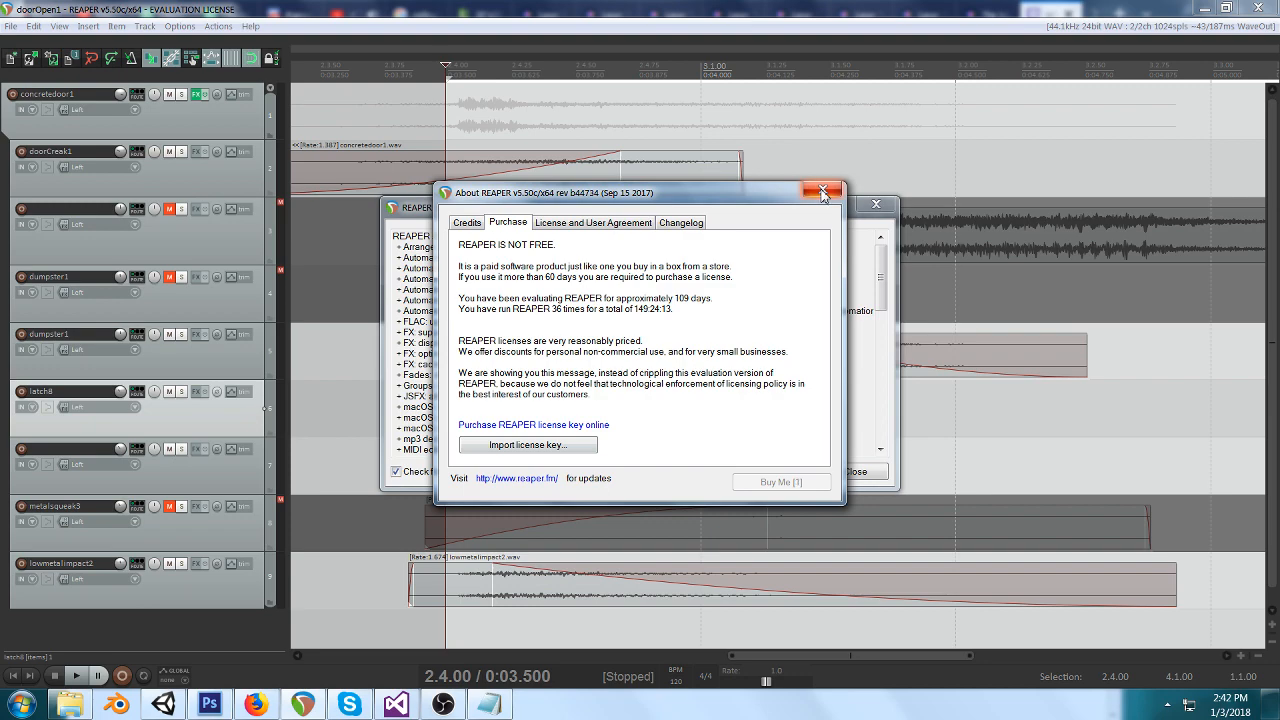
left_click(764, 482)
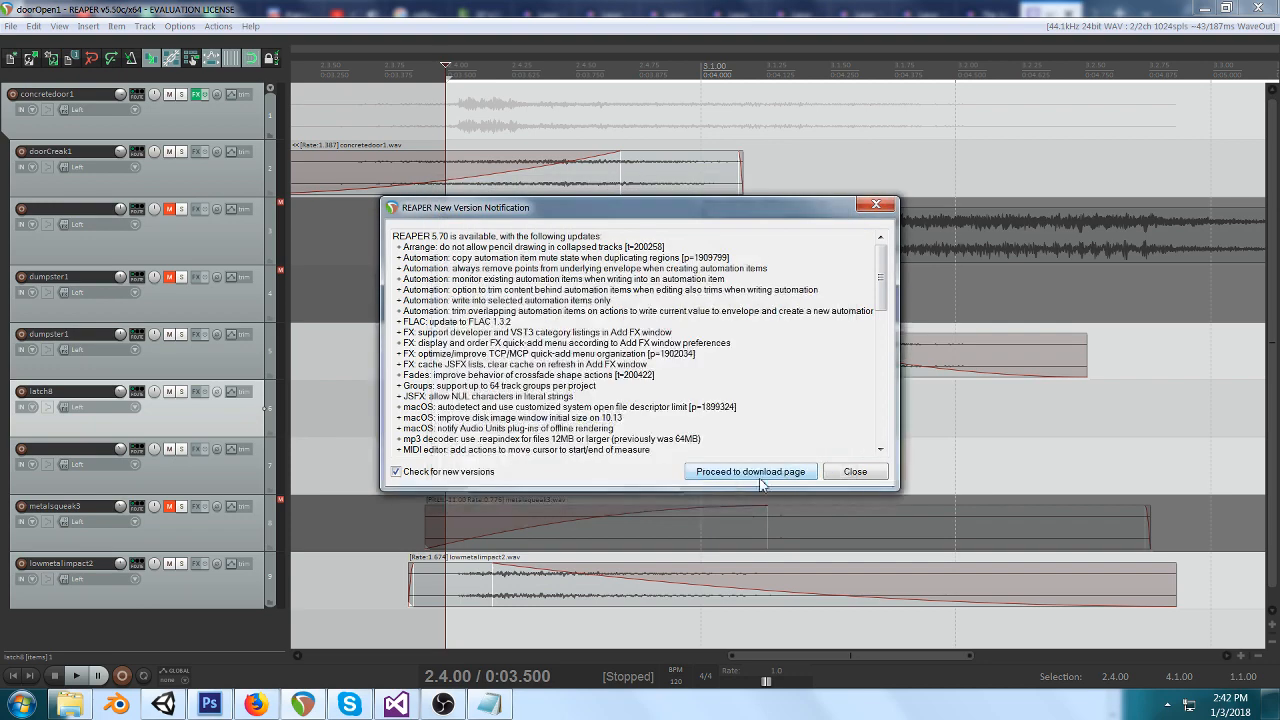
left_click(853, 471)
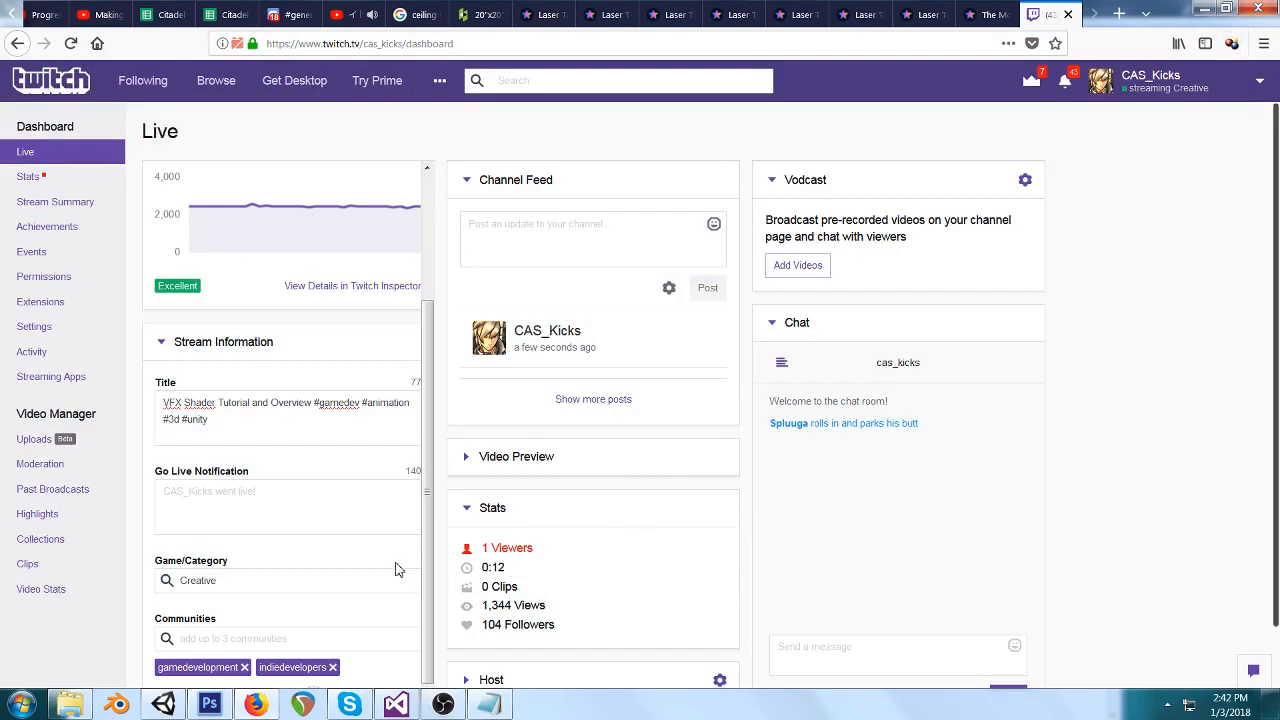
key("alt+Tab")
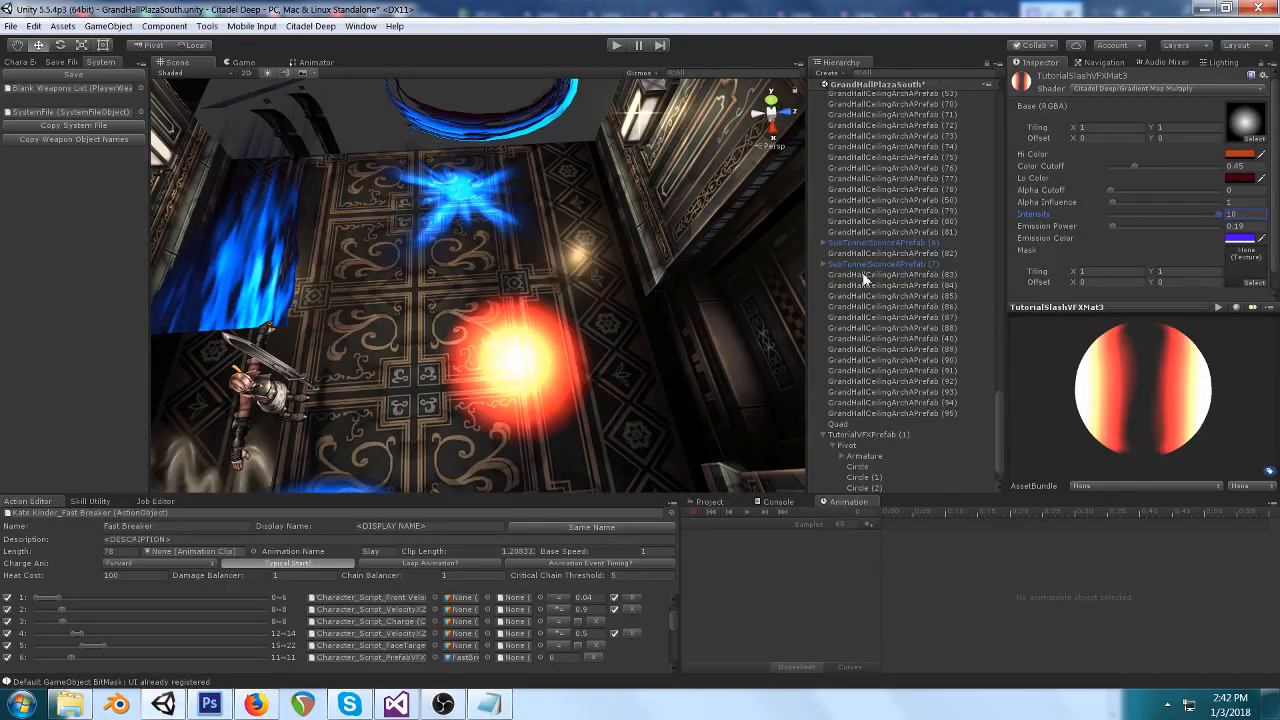
Lower the material's Intensity to 6.27 and start playing the scene.
left_click_drag(1218, 214, 1182, 214)
scroll(548, 290, "down", 3)
scroll(548, 290, "up", 3)
left_click(618, 47)
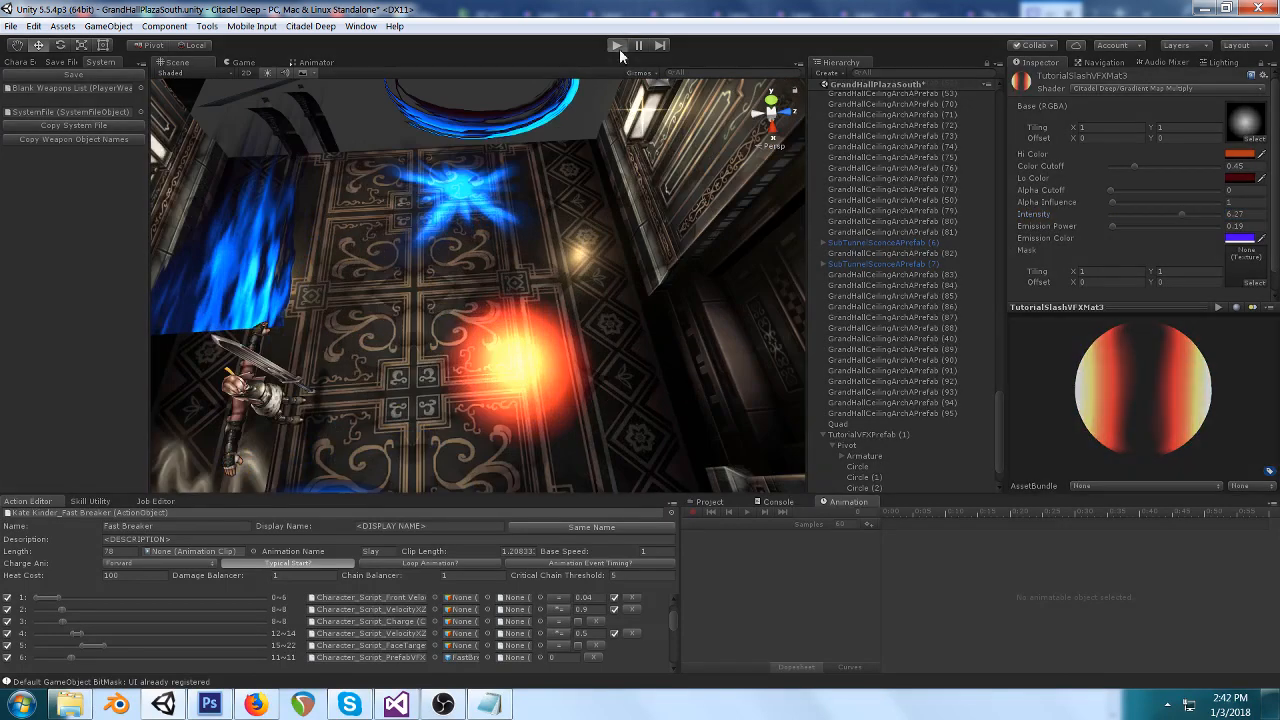